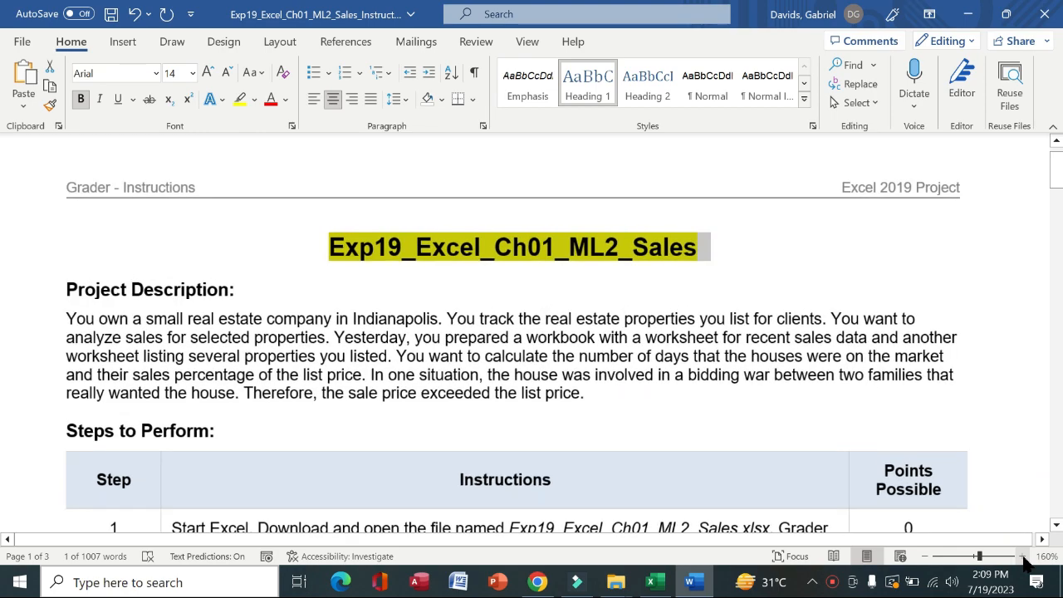
Zoom the instructions to 170% and highlight the step 1 instruction text in yellow.
{"action": "left_click", "coordinate": [1022, 556]}
{"action": "left_click_drag", "start_coordinate": [845, 544], "coordinate": [812, 544]}
{"action": "left_click_drag", "start_coordinate": [1057, 191], "coordinate": [1055, 215]}
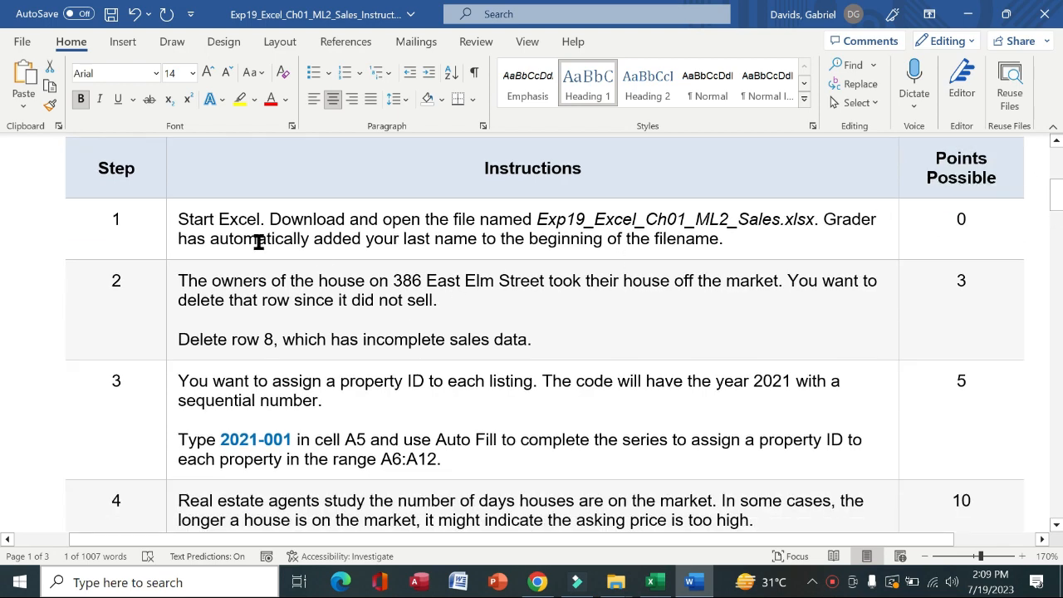
{"action": "left_click", "coordinate": [175, 243]}
{"action": "left_click", "coordinate": [240, 215]}
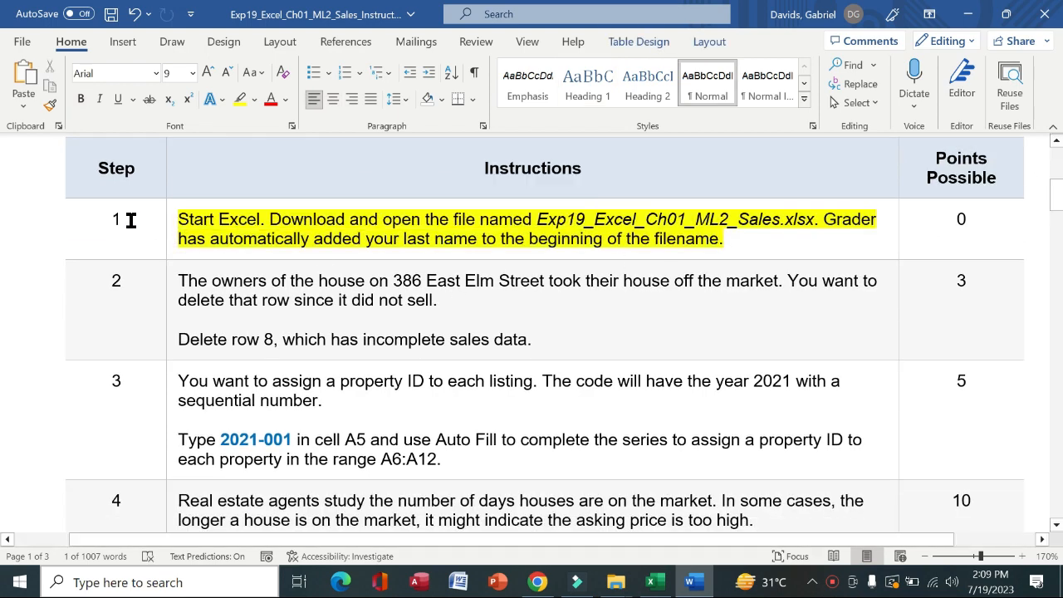
{"action": "left_click", "coordinate": [129, 219]}
{"action": "left_click_drag", "start_coordinate": [182, 220], "coordinate": [693, 235]}
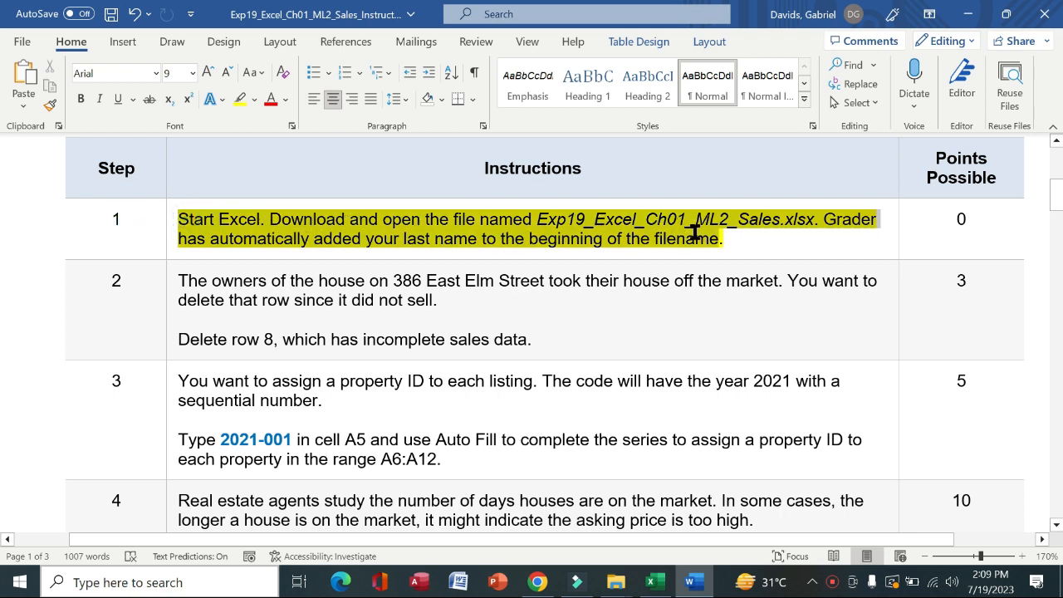
Switch to the sales workbook in Excel and look over its Properties and Houses Sold worksheets.
{"action": "left_click", "coordinate": [654, 581]}
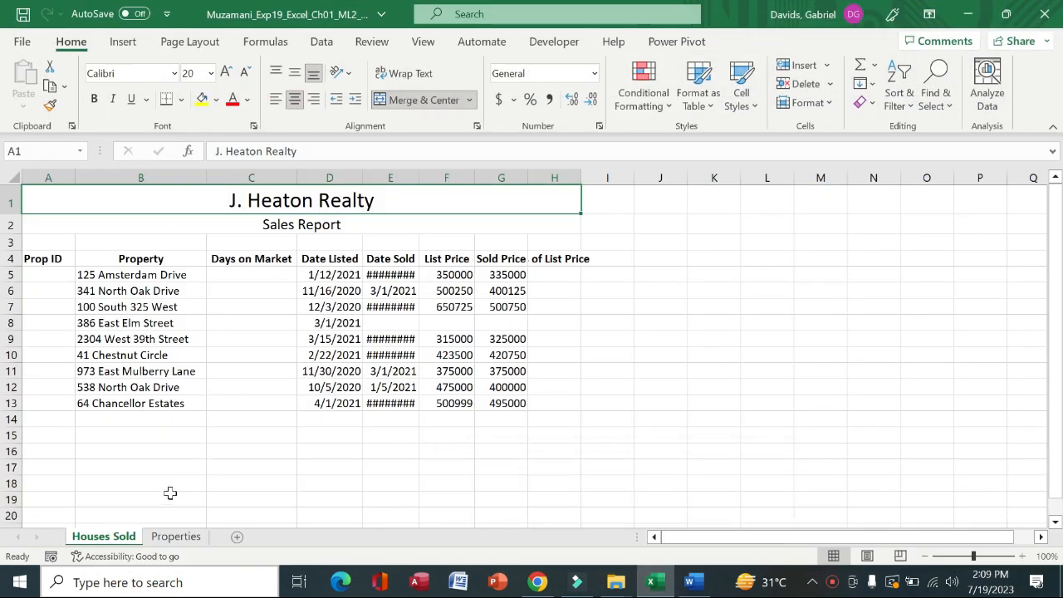
{"action": "left_click", "coordinate": [175, 536]}
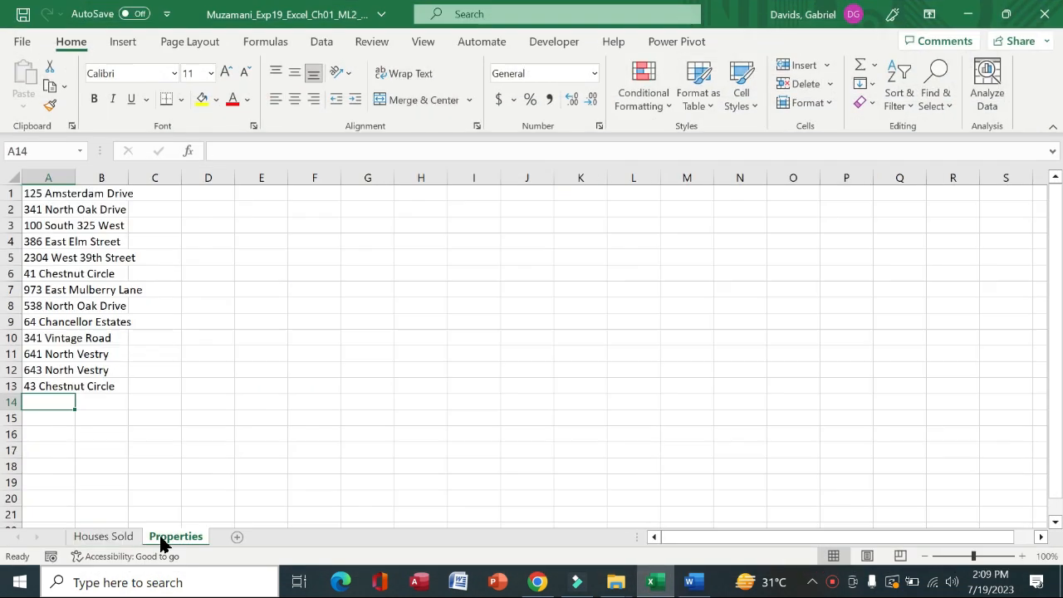
{"action": "left_click", "coordinate": [117, 536]}
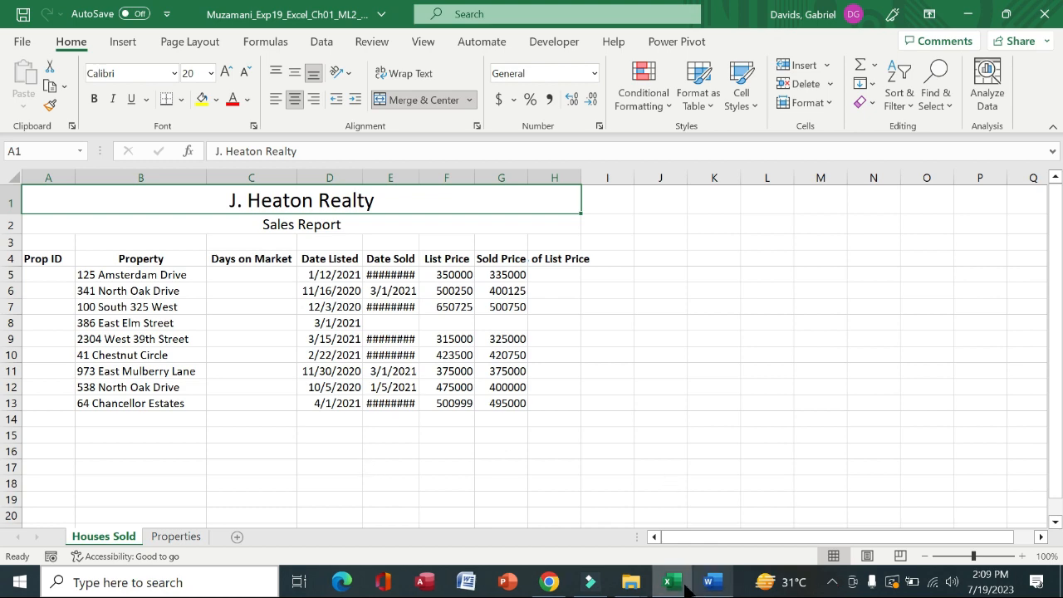
Switch back to the instructions in Word and move the yellow highlight from step 1 to step 2.
{"action": "left_click", "coordinate": [693, 583]}
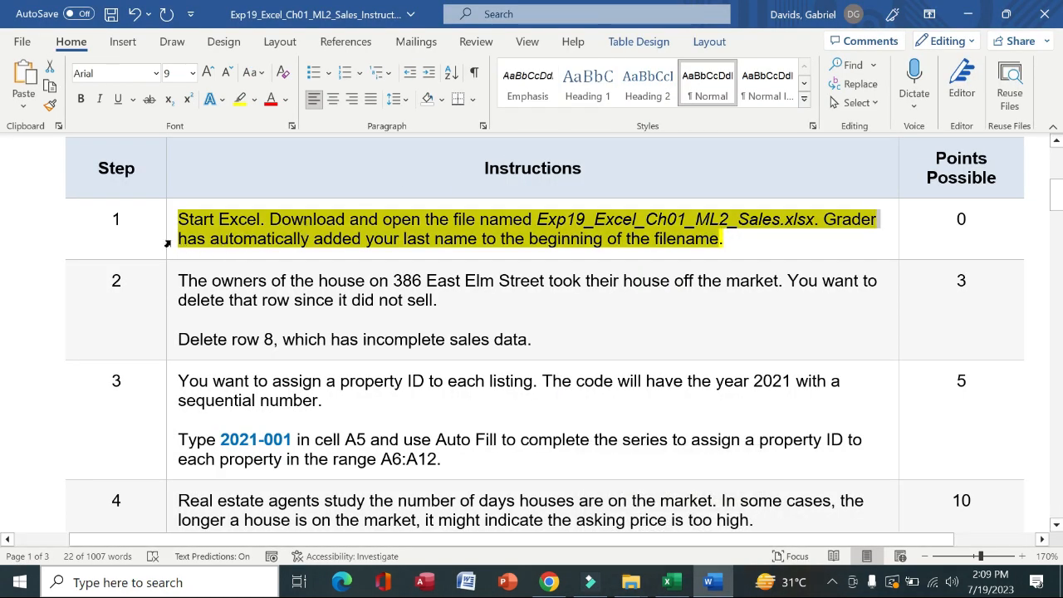
{"action": "left_click", "coordinate": [168, 241]}
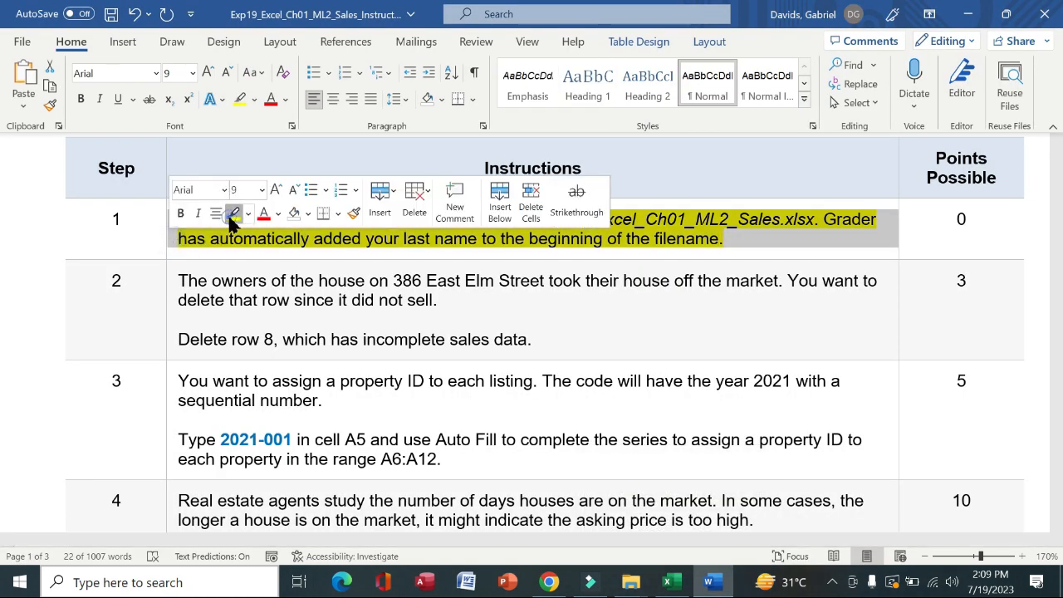
{"action": "left_click", "coordinate": [167, 304]}
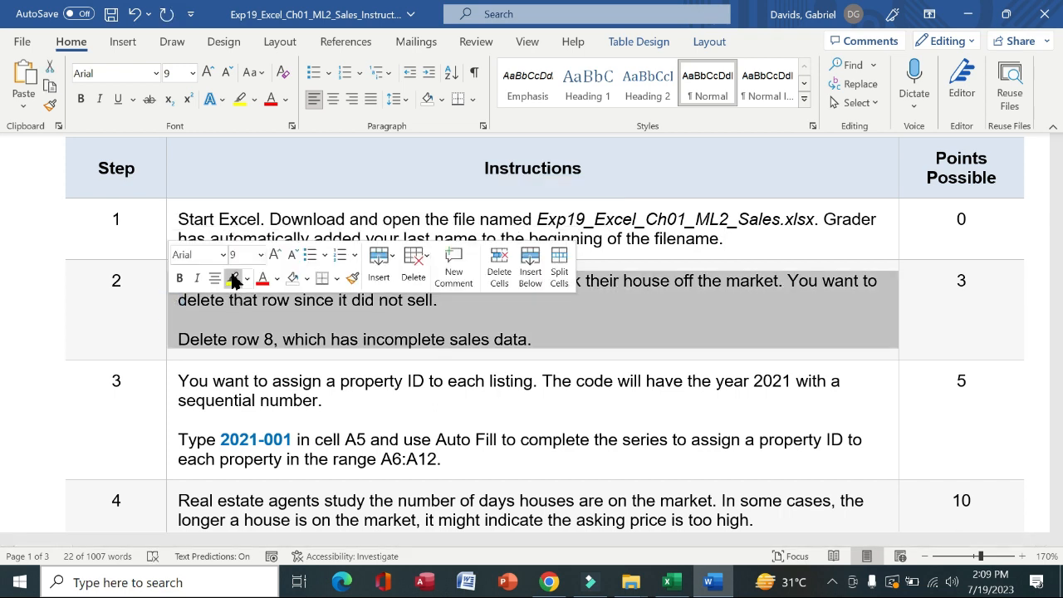
{"action": "left_click", "coordinate": [235, 281]}
{"action": "left_click", "coordinate": [122, 292]}
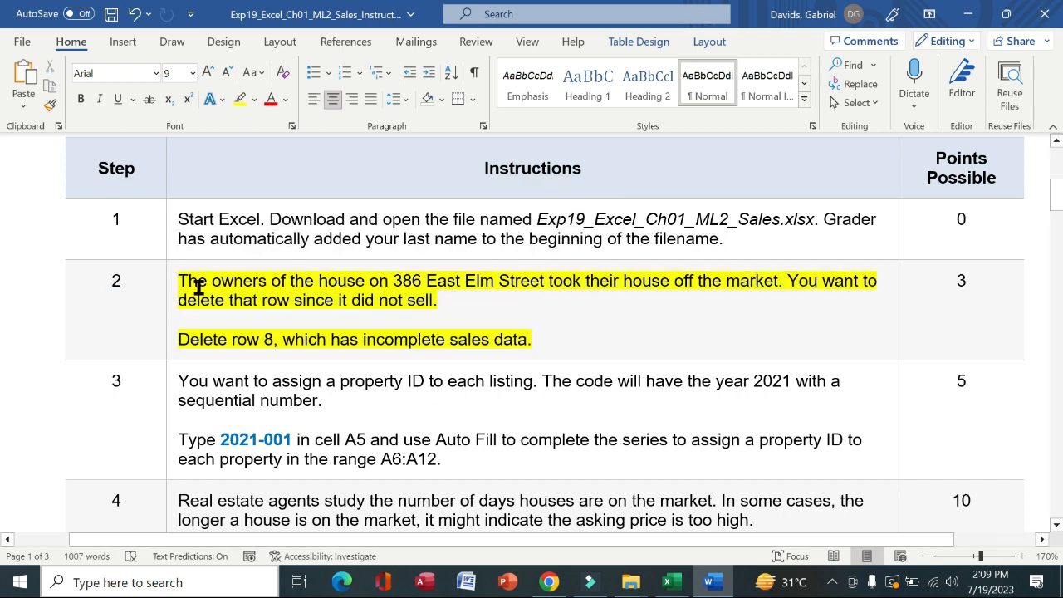
{"action": "left_click_drag", "start_coordinate": [184, 281], "coordinate": [441, 303]}
{"action": "left_click_drag", "start_coordinate": [179, 339], "coordinate": [535, 338]}
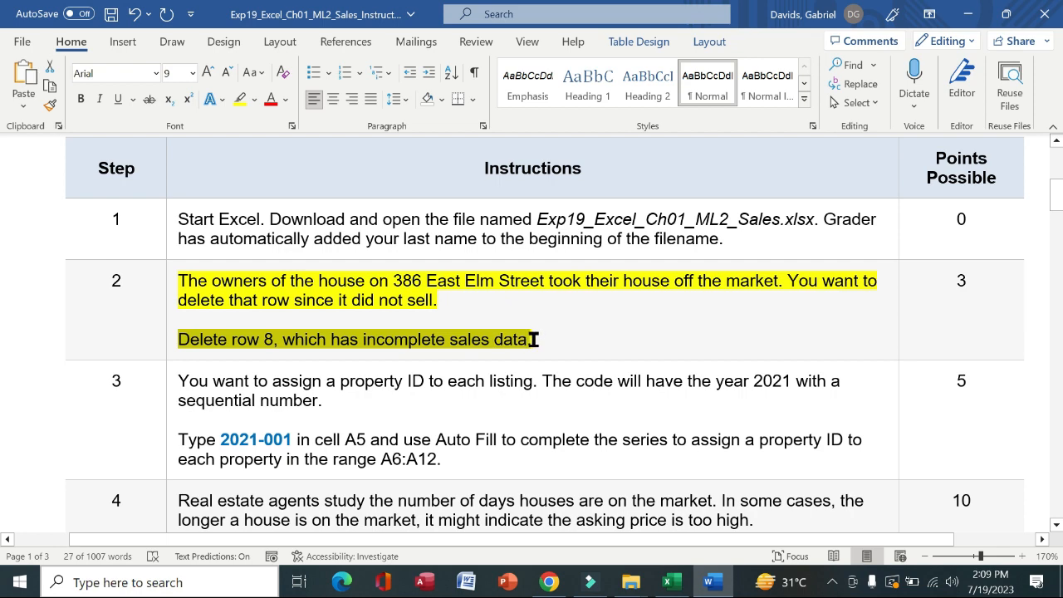
Switch to Excel and delete row 8, the 386 East Elm Street listing, from the Houses Sold worksheet.
{"action": "left_click", "coordinate": [673, 584]}
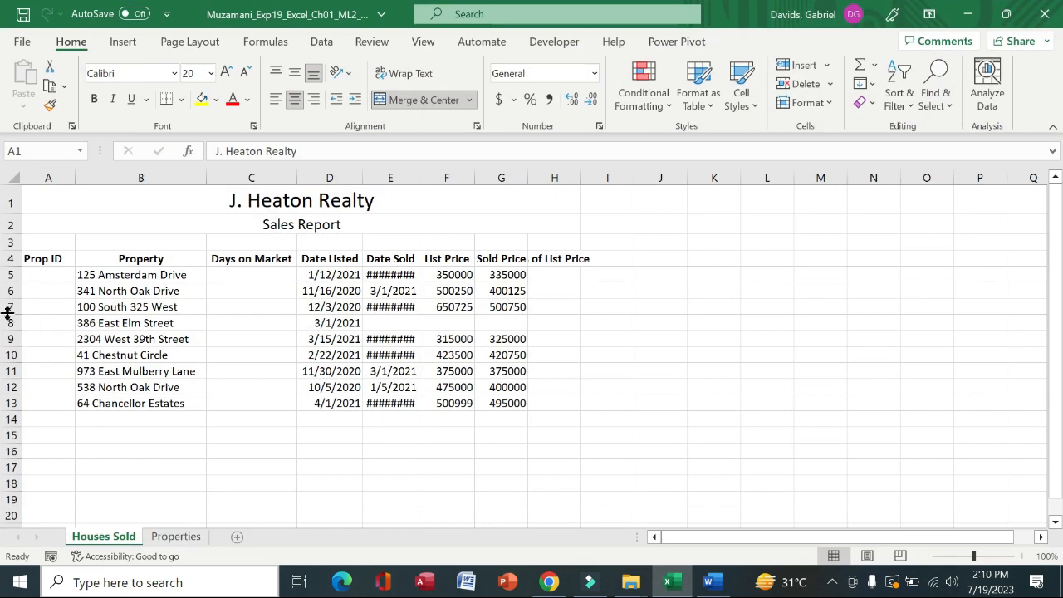
{"action": "left_click", "coordinate": [12, 323]}
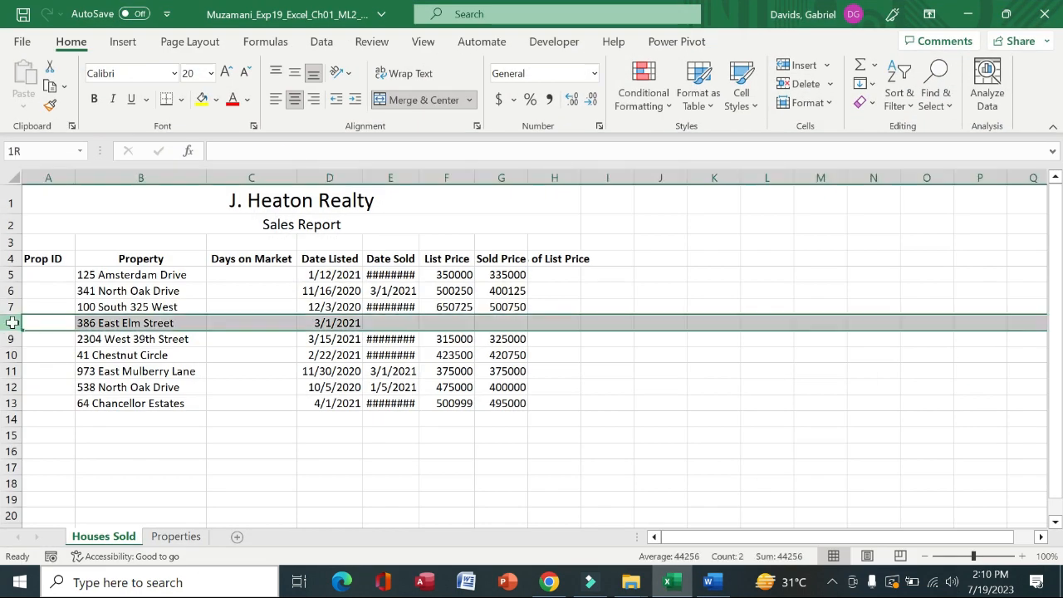
{"action": "right_click", "coordinate": [11, 322]}
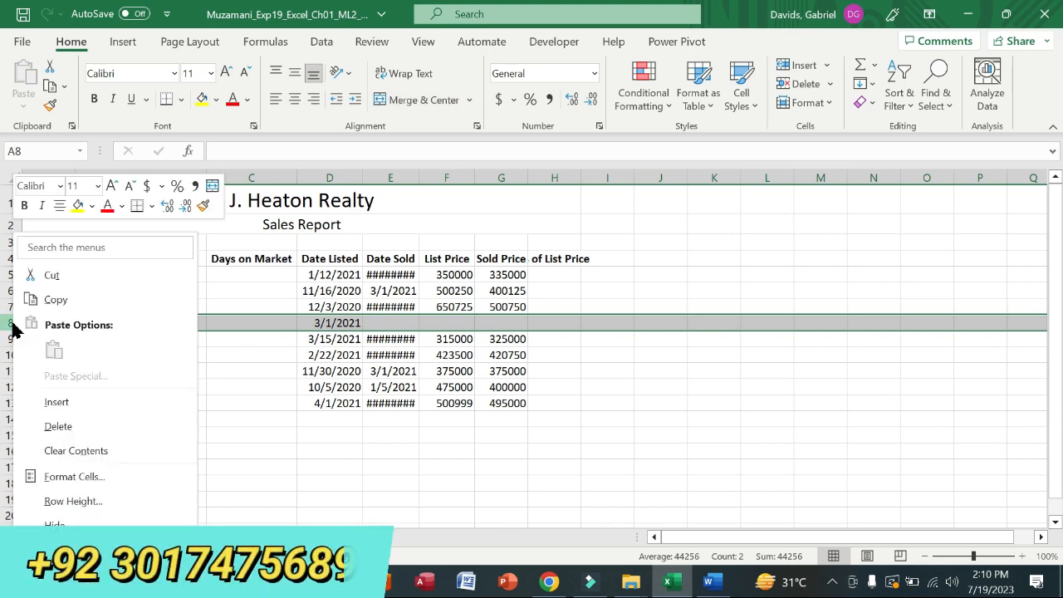
{"action": "left_click", "coordinate": [84, 425]}
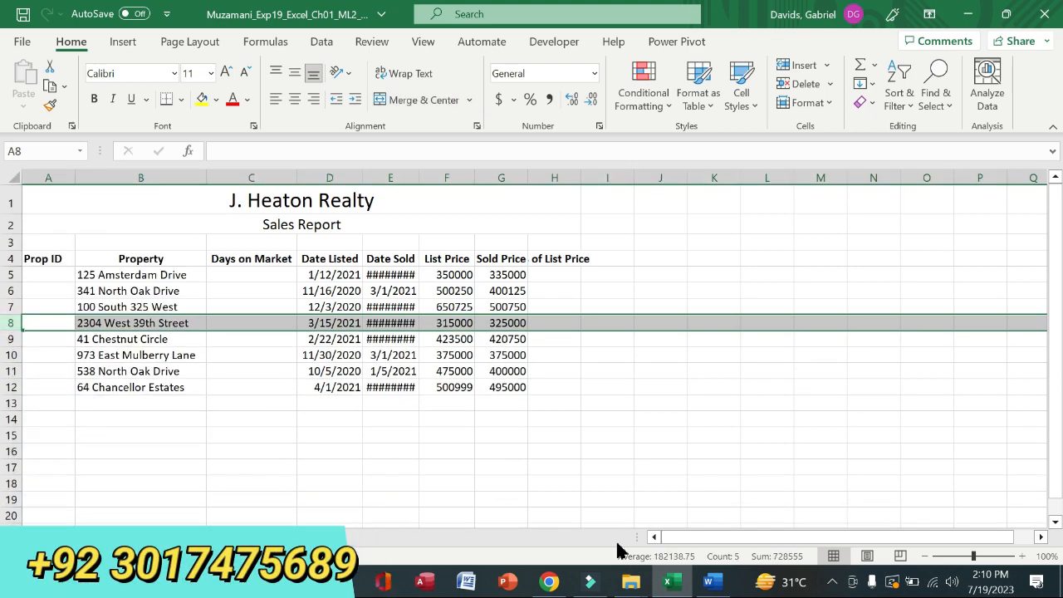
Return to the instructions in Word and move the yellow highlight from step 2 to step 3.
{"action": "left_click", "coordinate": [709, 581]}
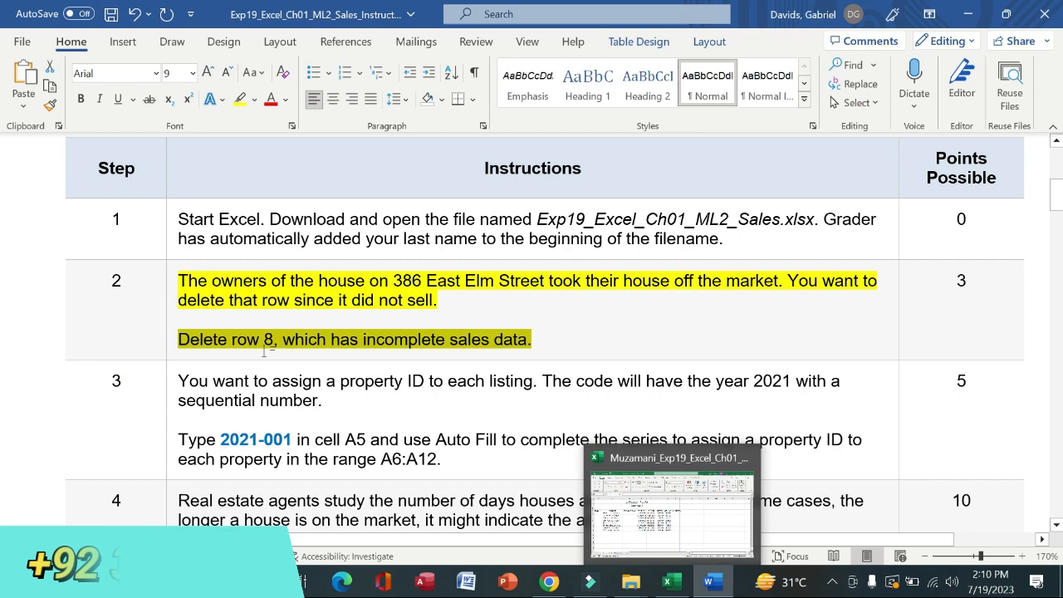
{"action": "left_click", "coordinate": [169, 323]}
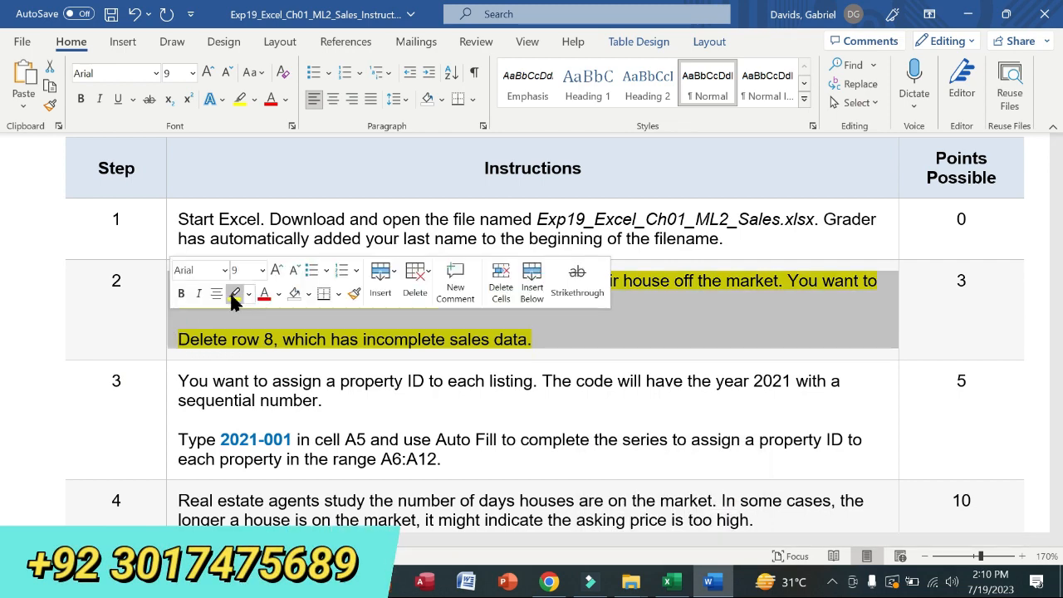
{"action": "left_click", "coordinate": [235, 296]}
{"action": "left_click", "coordinate": [167, 417]}
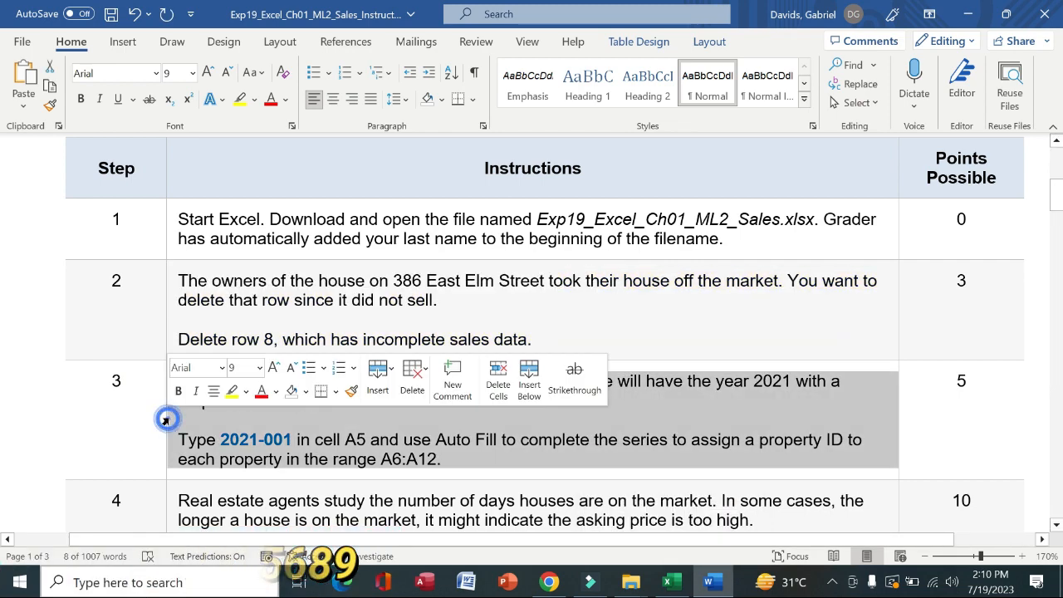
{"action": "left_click", "coordinate": [235, 397]}
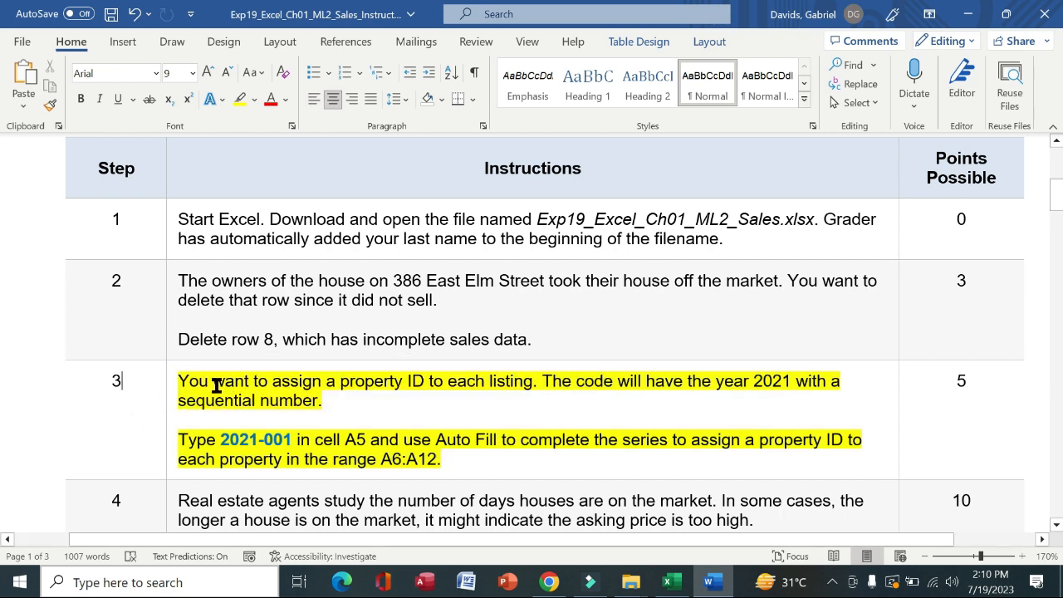
{"action": "left_click_drag", "start_coordinate": [183, 380], "coordinate": [321, 399]}
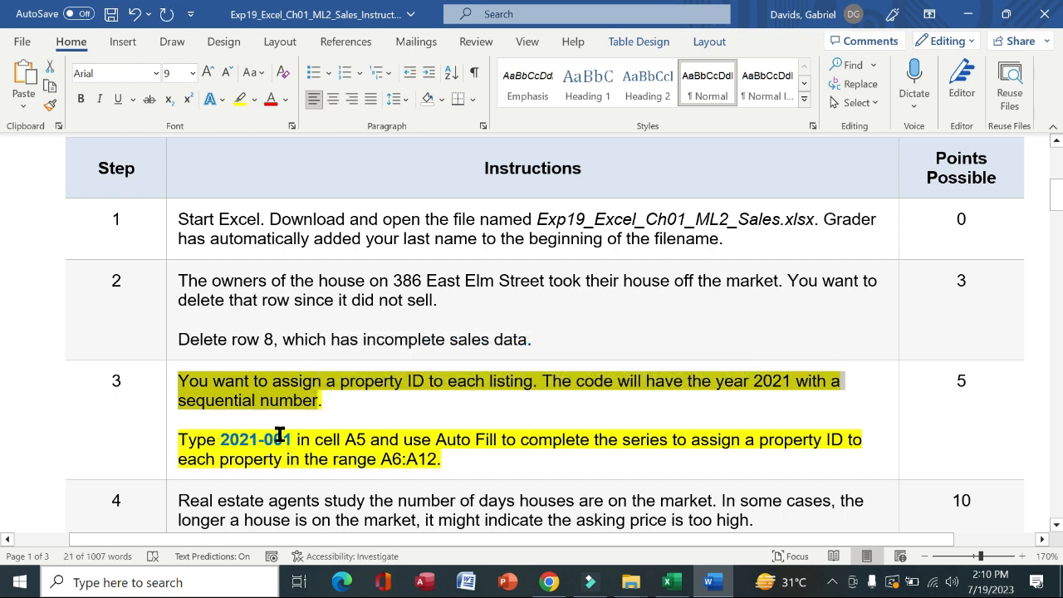
Copy the property ID 2021-001 from step 3 into cell A5 of Houses Sold in Excel, matching the destination formatting.
{"action": "left_click_drag", "start_coordinate": [292, 439], "coordinate": [341, 439]}
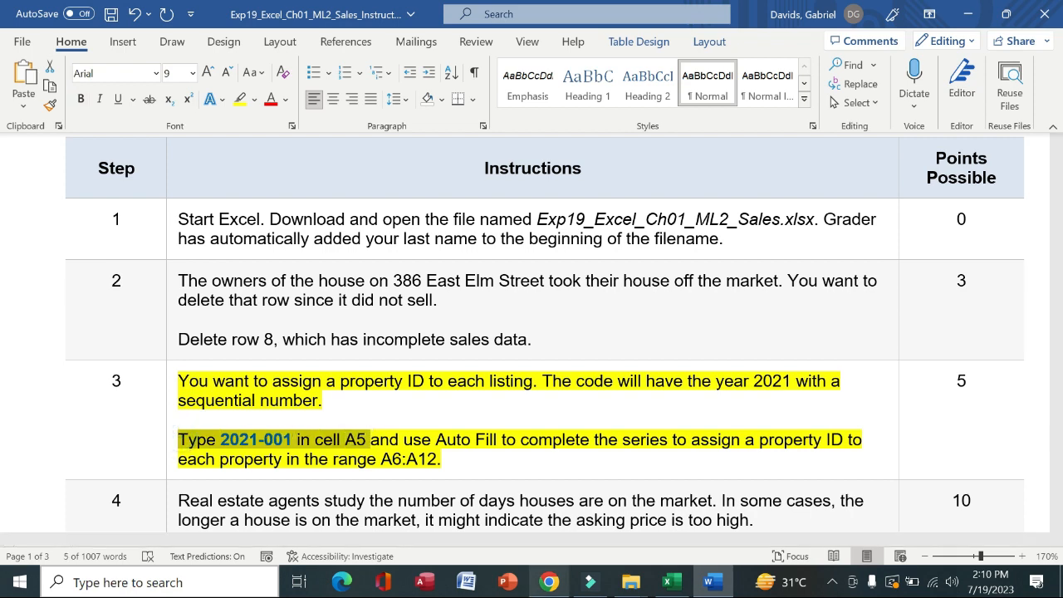
{"action": "left_click", "coordinate": [673, 582]}
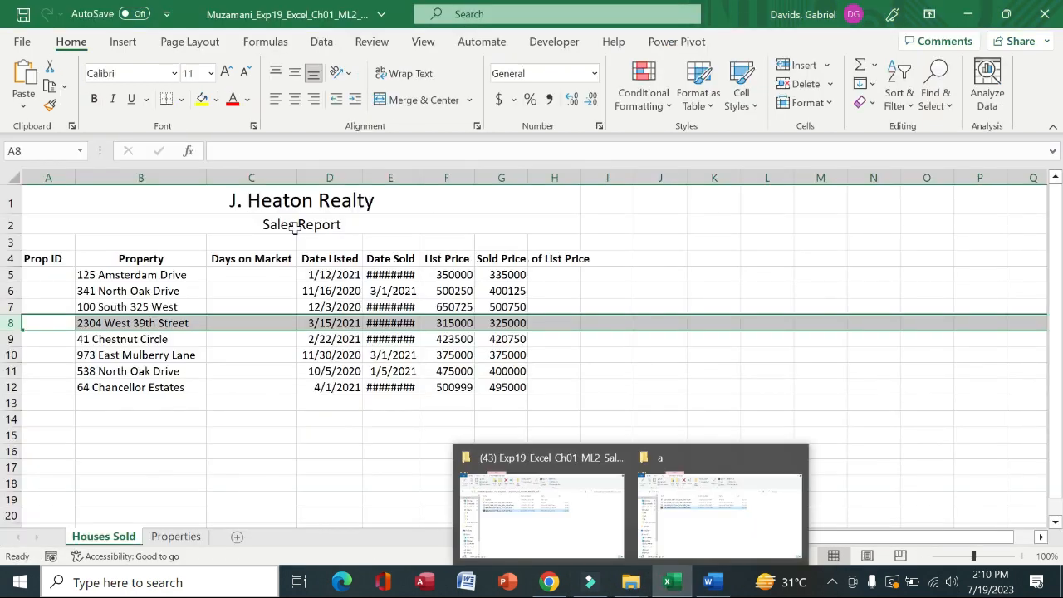
{"action": "left_click", "coordinate": [69, 276]}
{"action": "type", "text": "2021-001"}
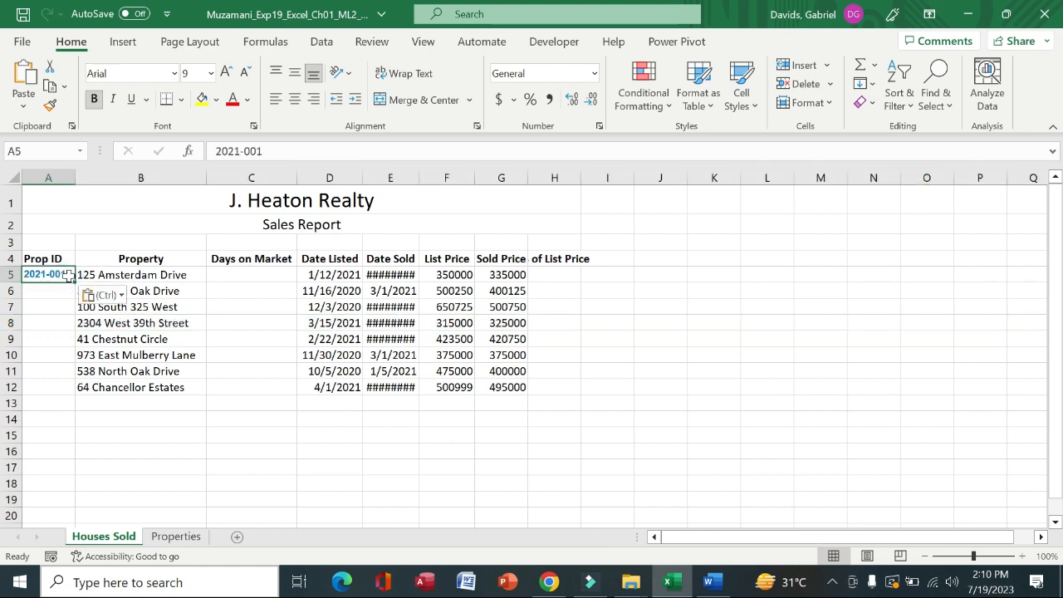
{"action": "left_click", "coordinate": [121, 296]}
{"action": "left_click", "coordinate": [116, 339]}
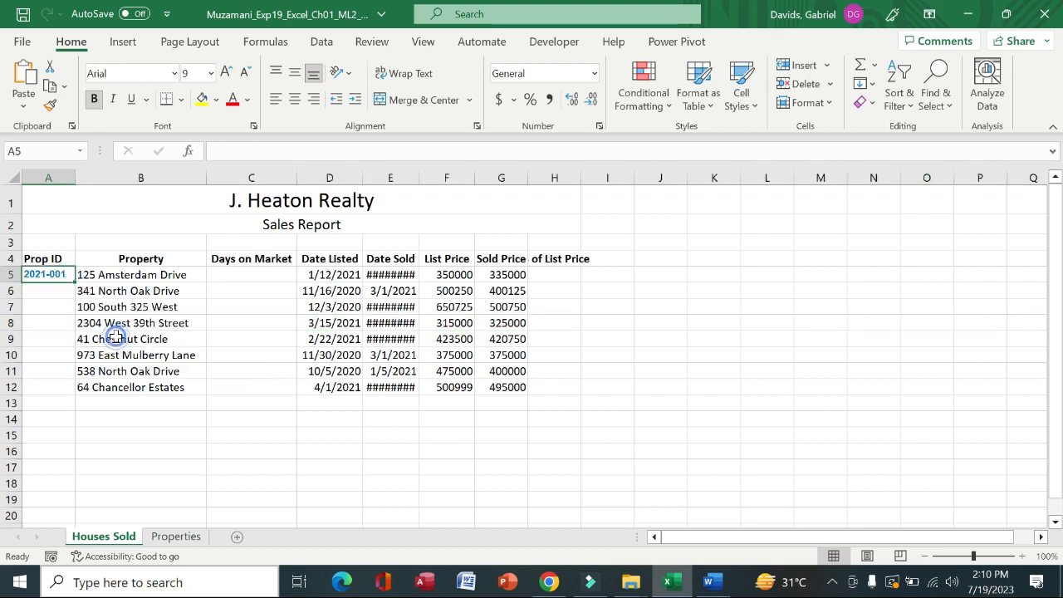
Check the rest of step 3 in Word, then Auto Fill the property ID series from A5 through A12 in Excel.
{"action": "left_click", "coordinate": [708, 583]}
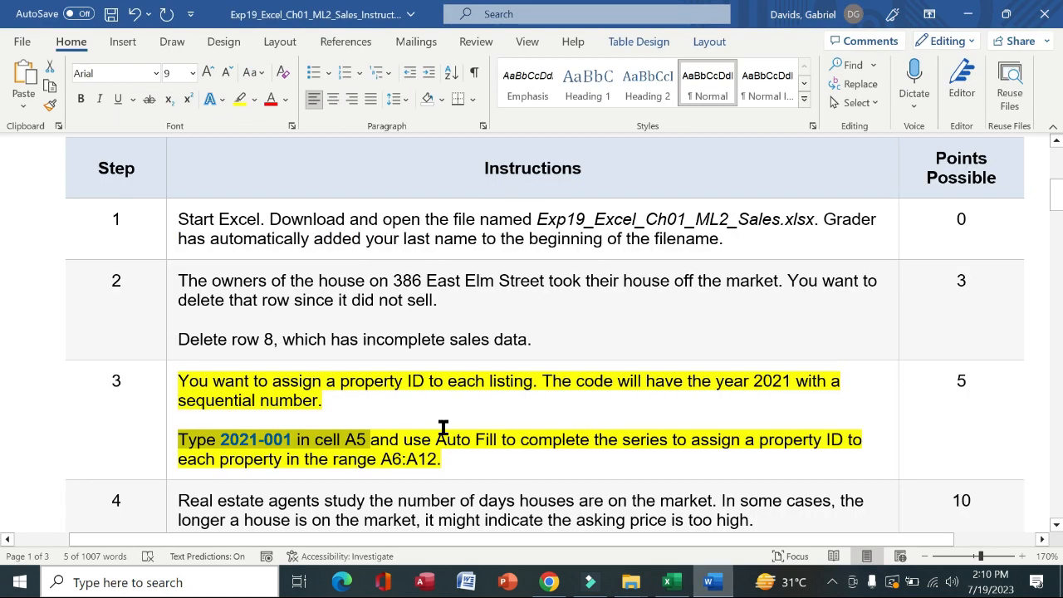
{"action": "left_click_drag", "start_coordinate": [374, 431], "coordinate": [887, 454]}
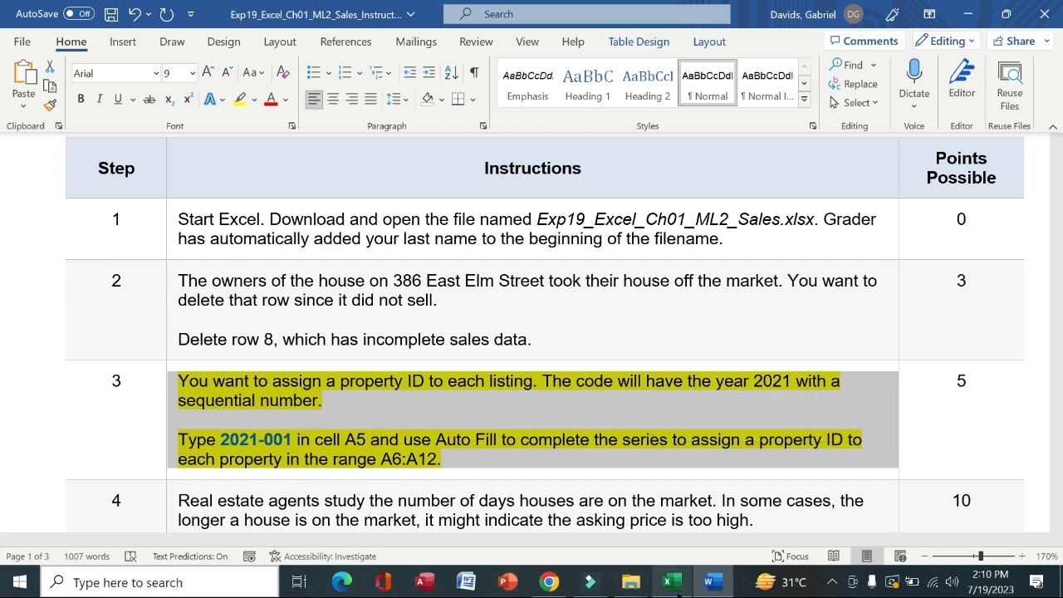
{"action": "left_click", "coordinate": [667, 582]}
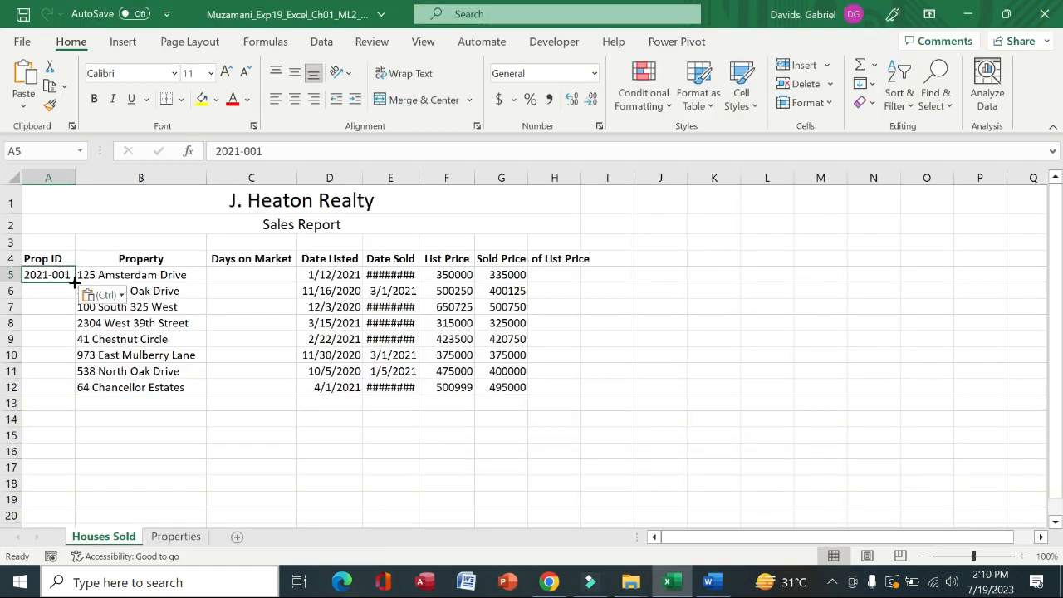
{"action": "left_click_drag", "start_coordinate": [75, 282], "coordinate": [72, 388]}
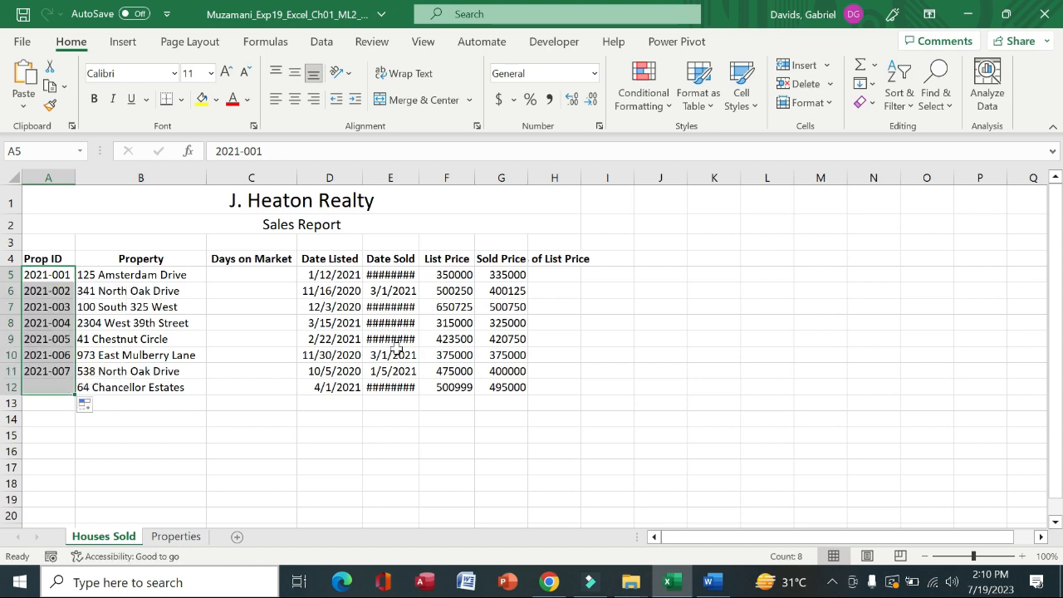
Return to the instructions in Word and move the yellow highlight from step 3 to step 4.
{"action": "left_click", "coordinate": [709, 581]}
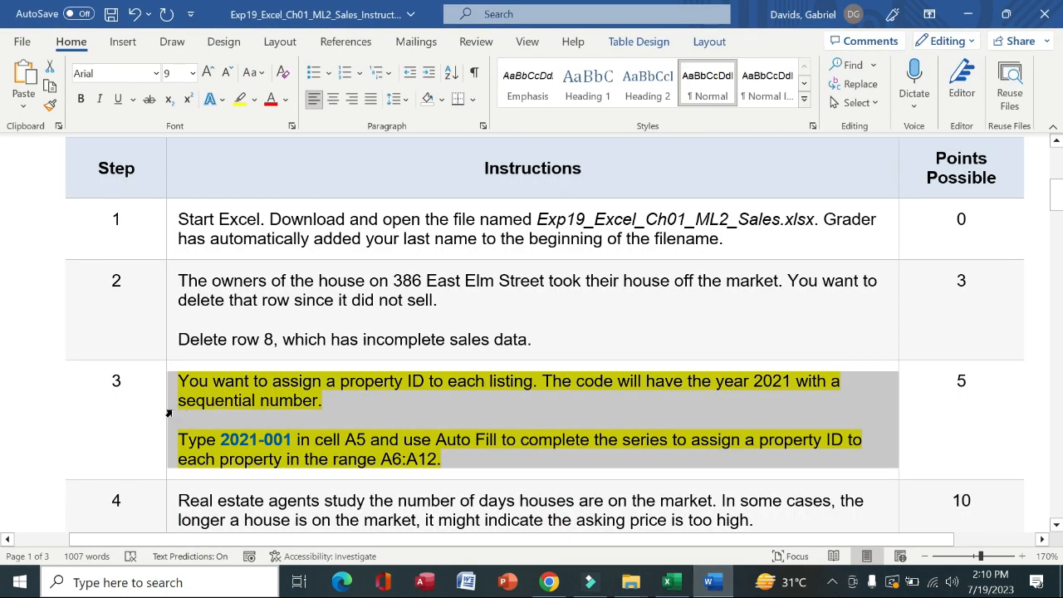
{"action": "left_click", "coordinate": [234, 383]}
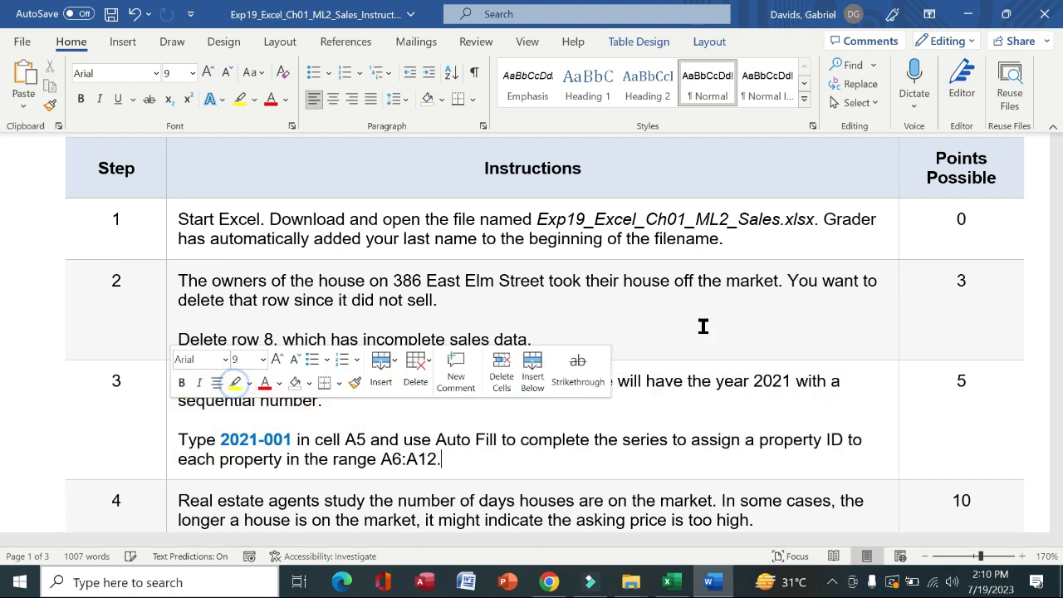
{"action": "left_click_drag", "start_coordinate": [1056, 208], "coordinate": [1055, 232]}
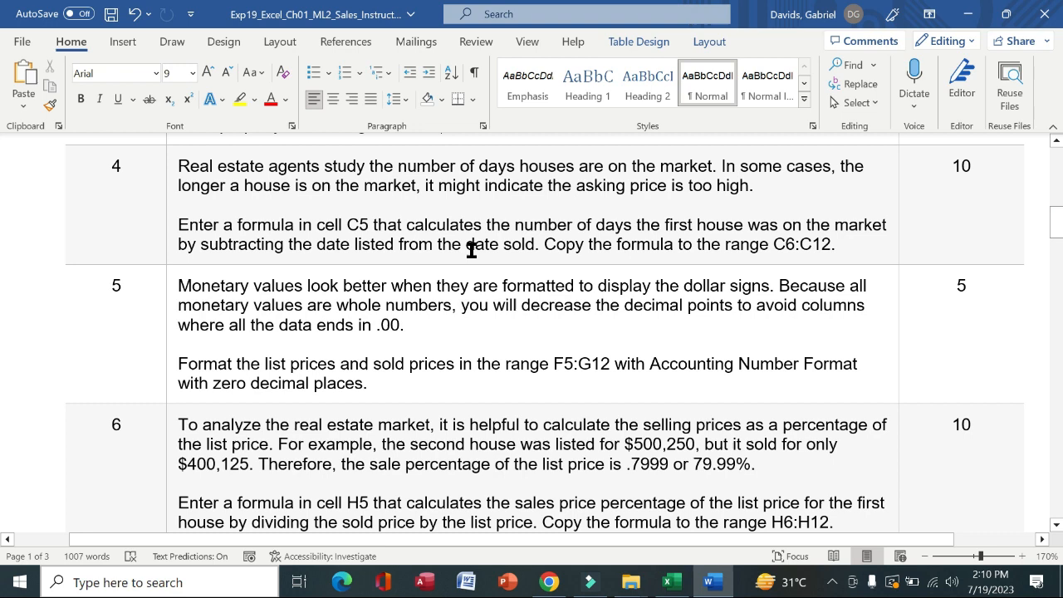
{"action": "left_click", "coordinate": [167, 197]}
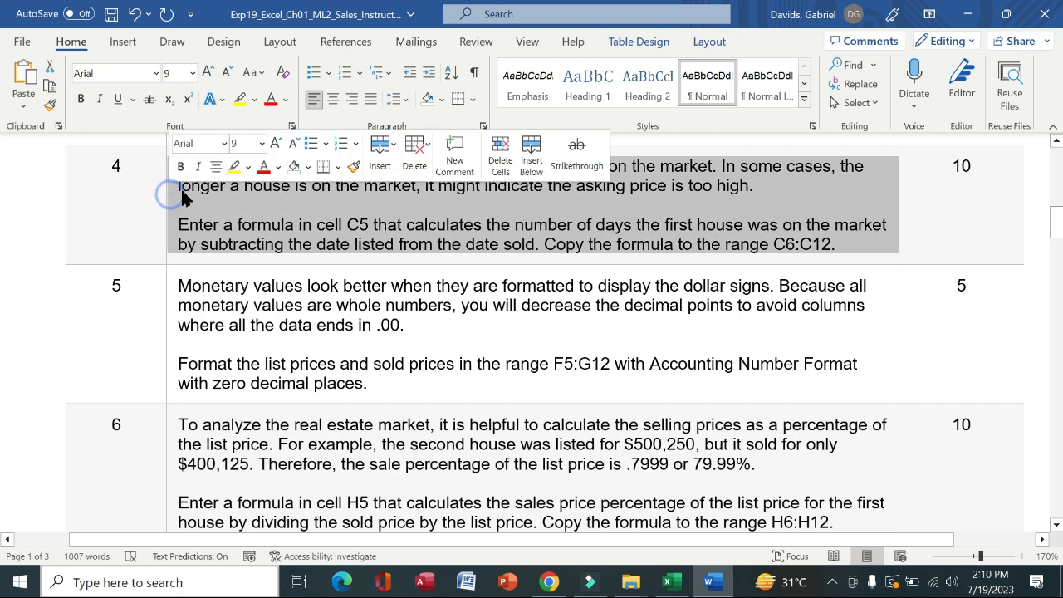
{"action": "left_click", "coordinate": [234, 168]}
{"action": "left_click", "coordinate": [118, 191]}
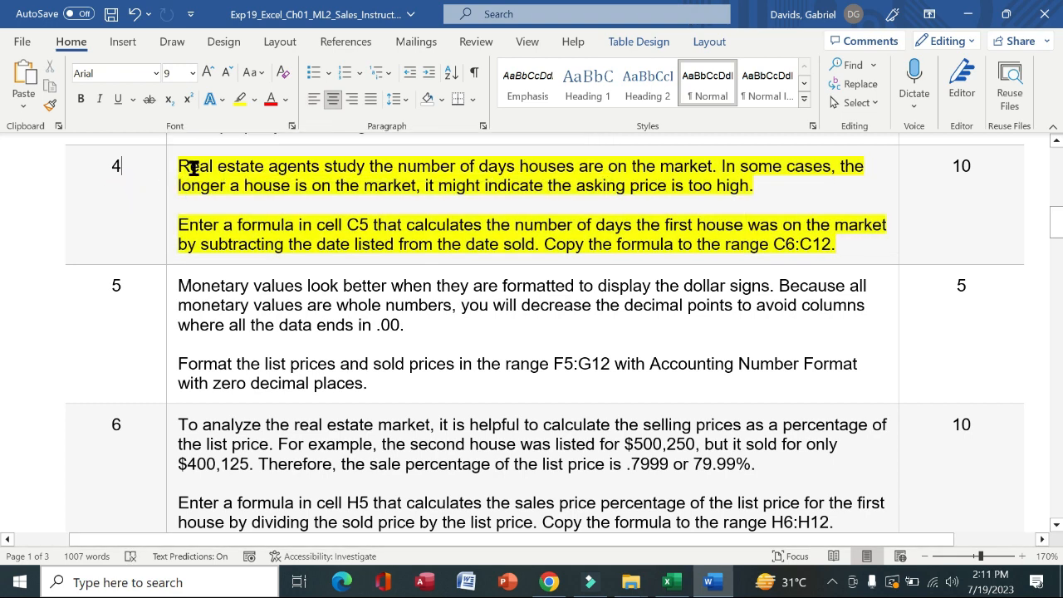
{"action": "left_click_drag", "start_coordinate": [179, 167], "coordinate": [748, 189]}
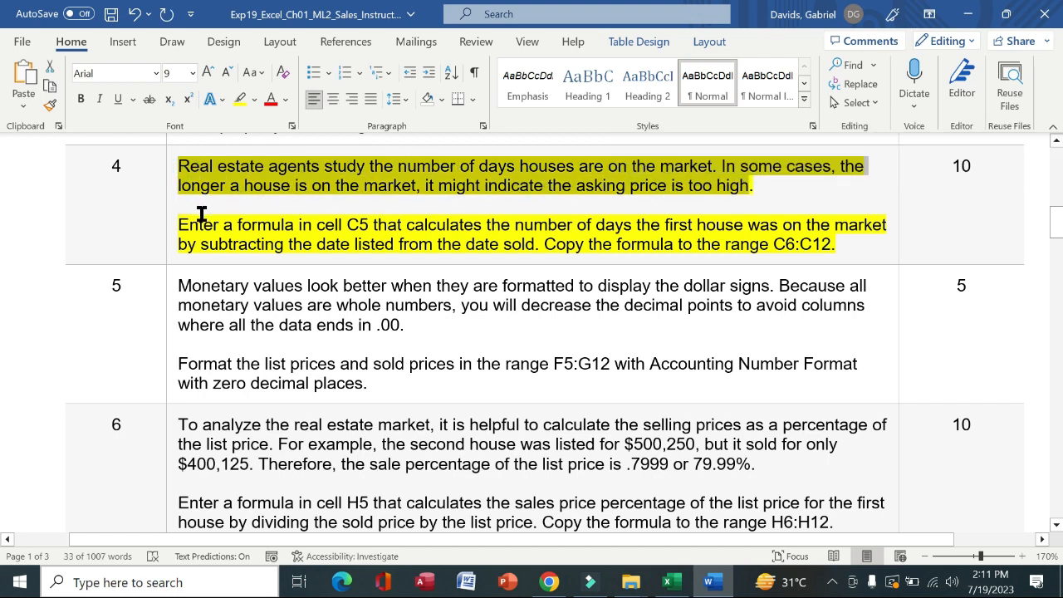
{"action": "left_click_drag", "start_coordinate": [183, 224], "coordinate": [840, 247]}
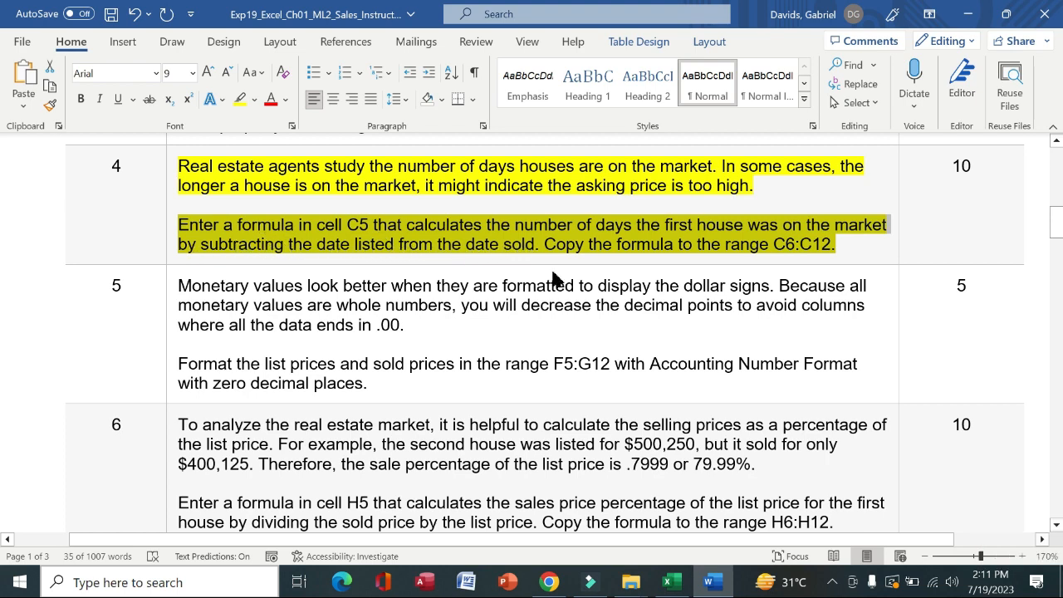
In Excel, calculate the first house's days on market in C5 with =E5-D5 and copy the formula to C6:C12.
{"action": "left_click", "coordinate": [667, 582]}
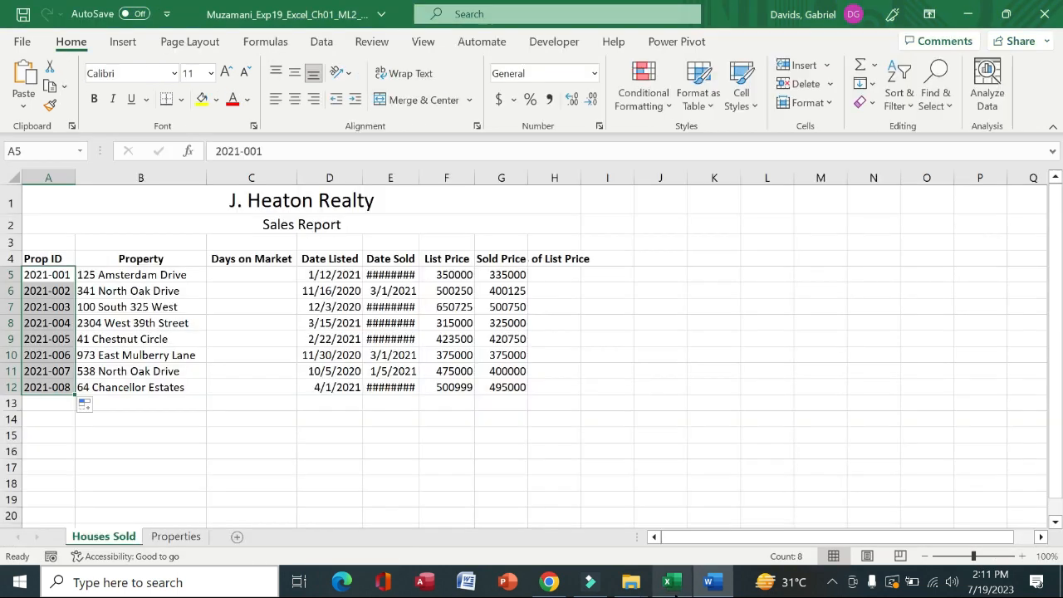
{"action": "left_click", "coordinate": [269, 275]}
{"action": "type", "text": "="}
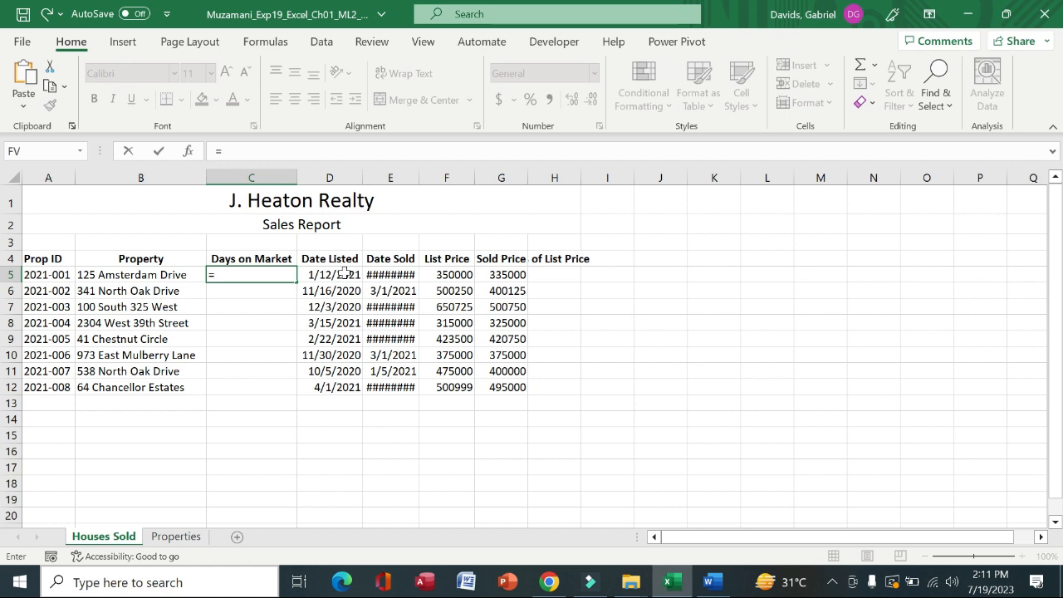
{"action": "key", "text": "Escape"}
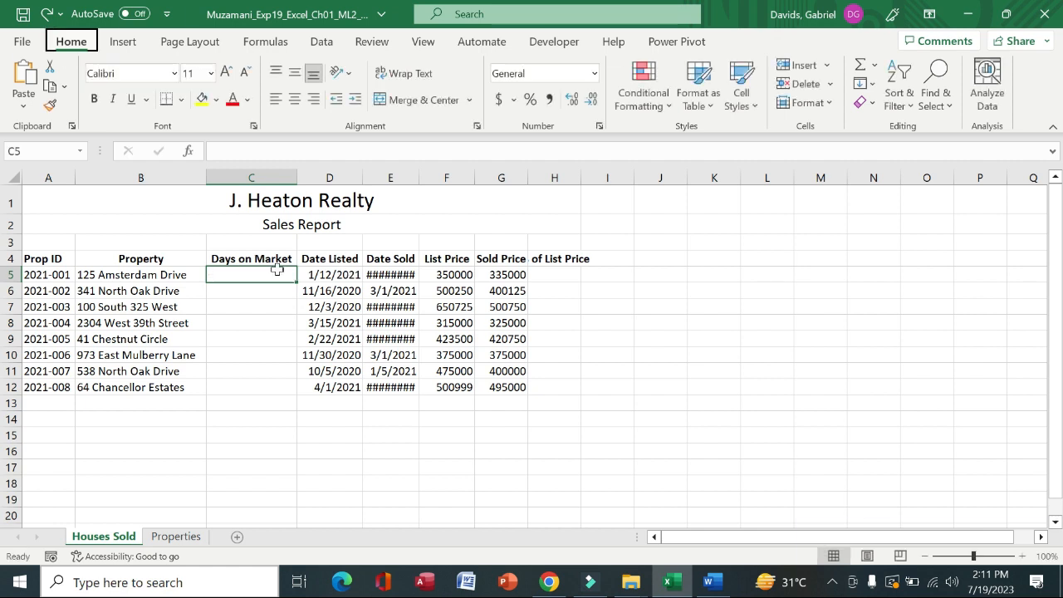
{"action": "key", "text": "alt"}
{"action": "left_click", "coordinate": [276, 269]}
{"action": "type", "text": "="}
{"action": "left_click", "coordinate": [382, 275]}
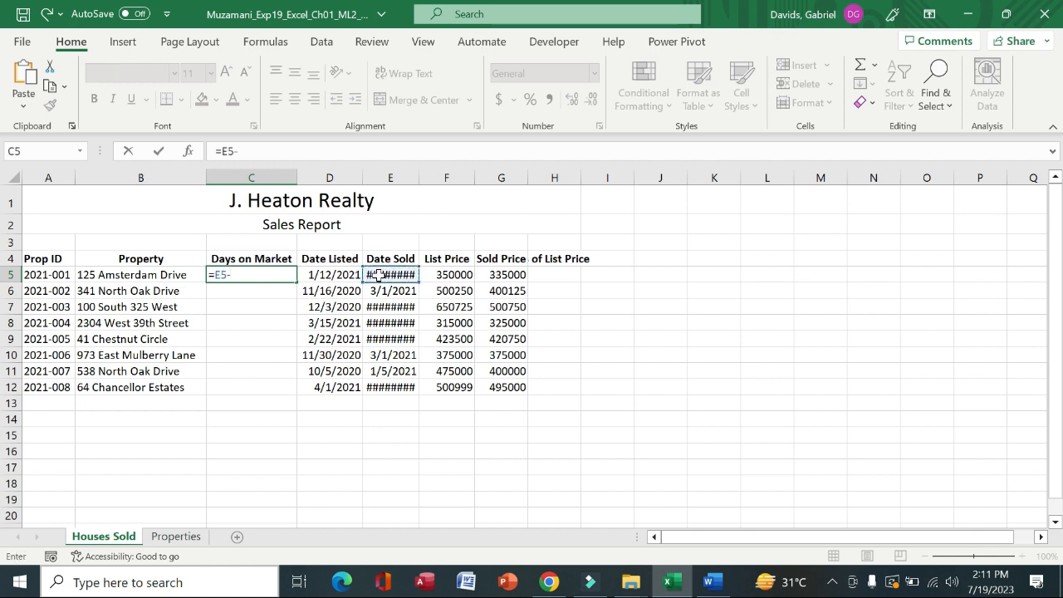
{"action": "left_click", "coordinate": [346, 276]}
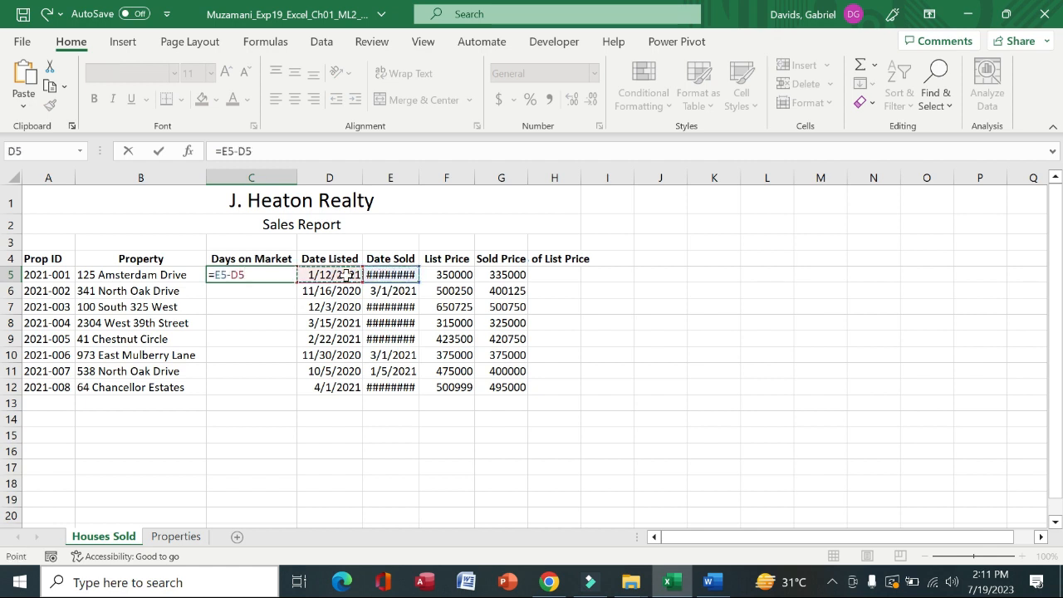
{"action": "key", "text": "Return"}
{"action": "left_click", "coordinate": [289, 274]}
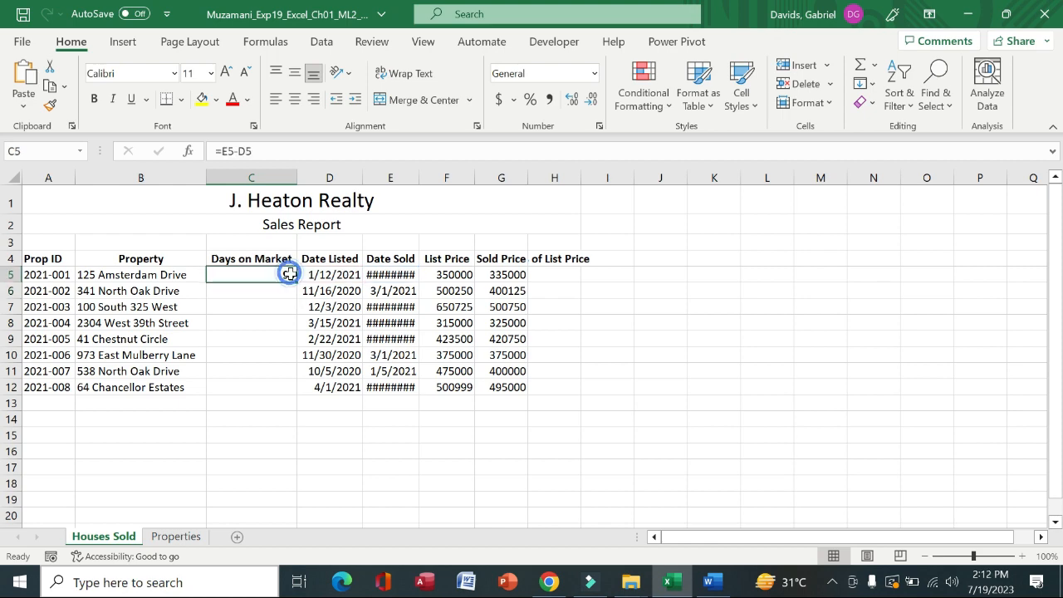
{"action": "double_click", "coordinate": [295, 281]}
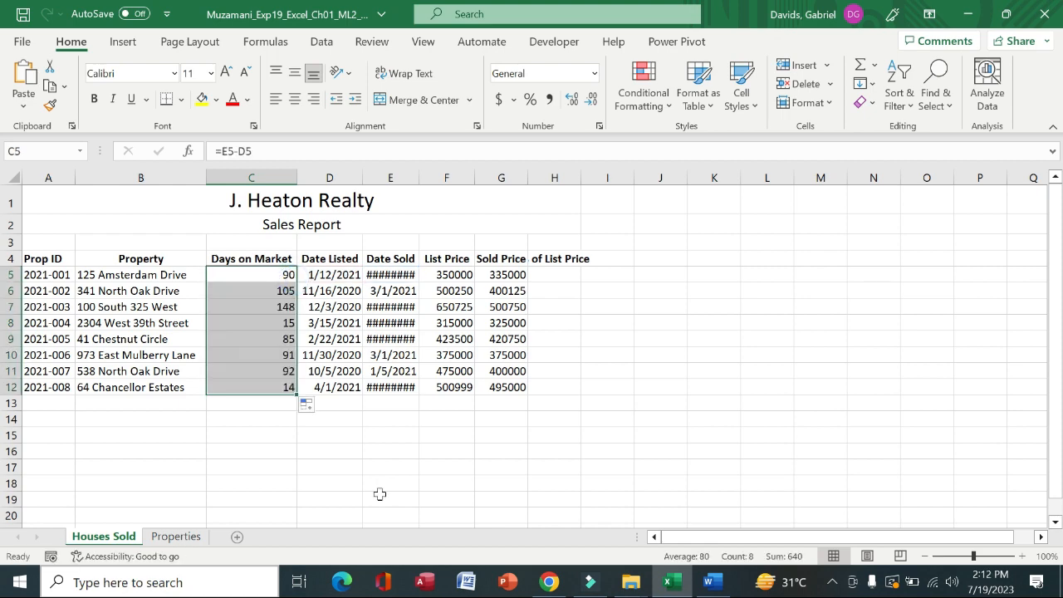
Return to the instructions in Word, move the yellow highlight from step 4 to step 5, and read step 5.
{"action": "left_click", "coordinate": [712, 581]}
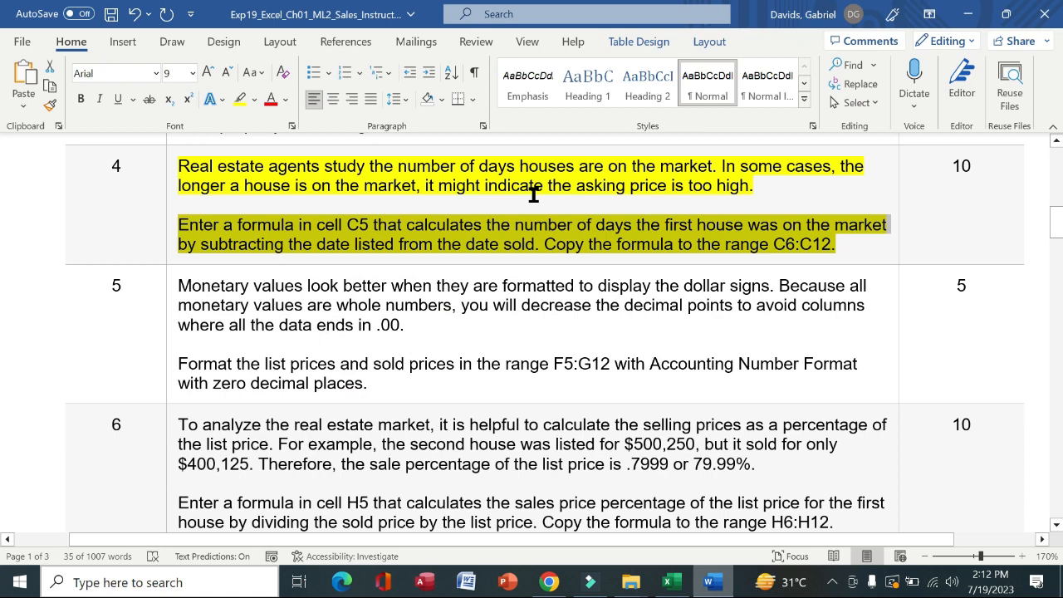
{"action": "left_click", "coordinate": [167, 187]}
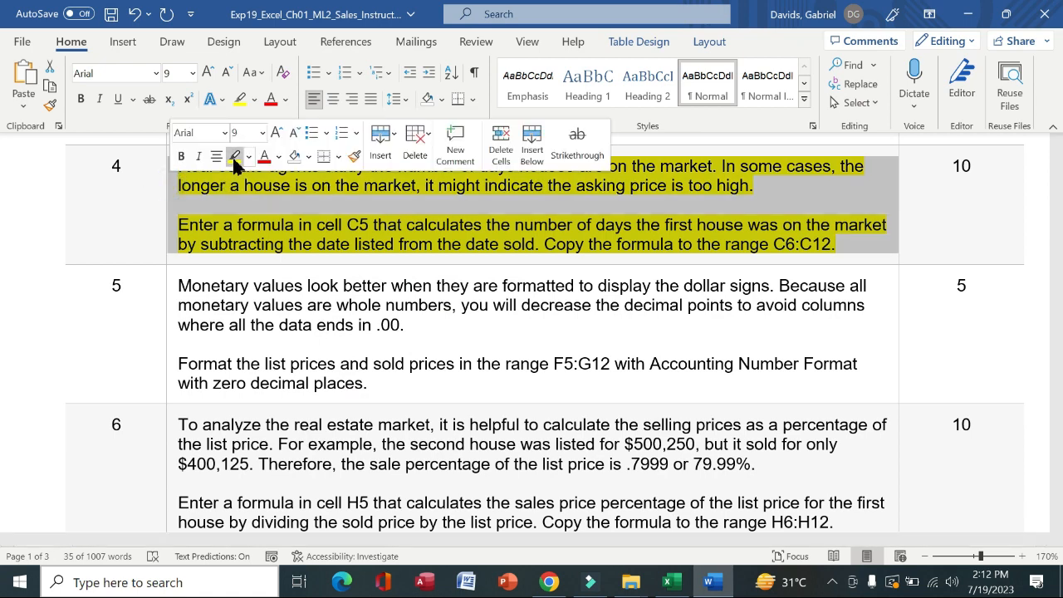
{"action": "left_click", "coordinate": [235, 158]}
{"action": "left_click", "coordinate": [169, 331]}
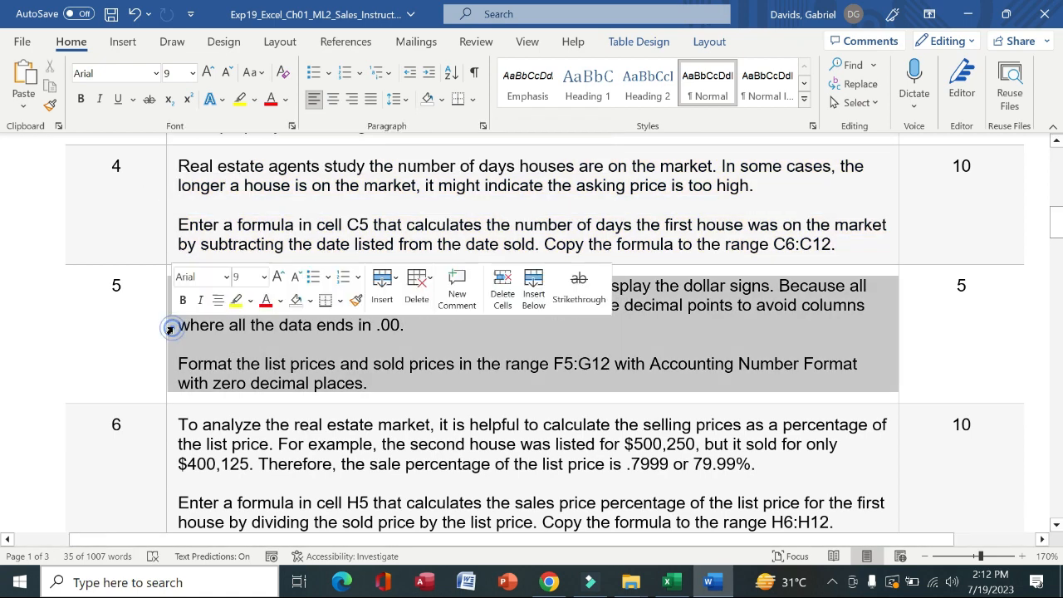
{"action": "left_click", "coordinate": [236, 302]}
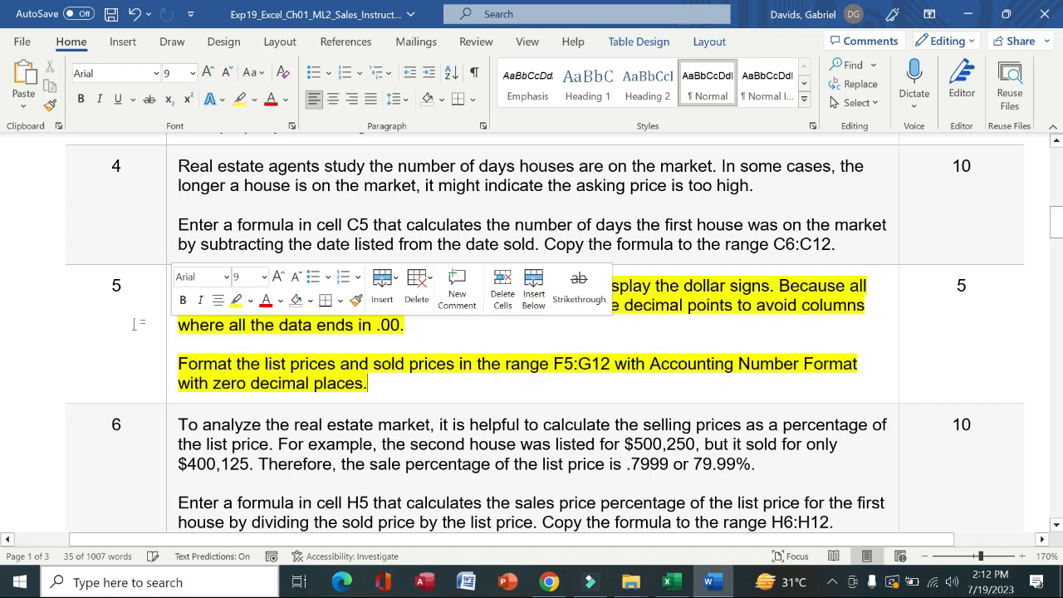
{"action": "left_click_drag", "start_coordinate": [179, 286], "coordinate": [348, 339]}
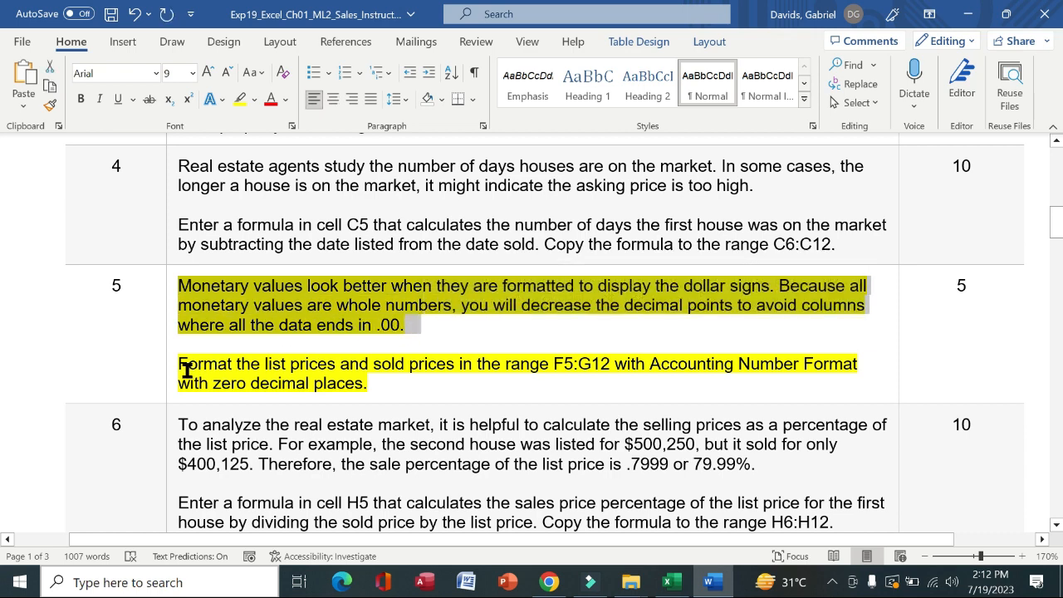
{"action": "left_click_drag", "start_coordinate": [179, 366], "coordinate": [862, 382]}
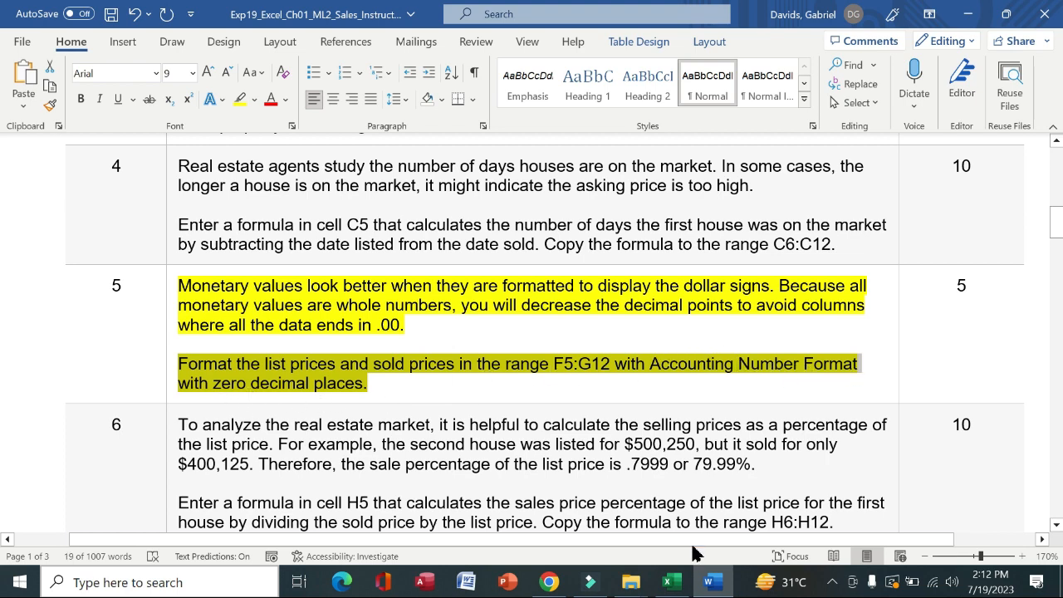
In Excel, format the list and sold prices in F5:G12 as Accounting with zero decimal places, and check them against step 5 in Word.
{"action": "left_click", "coordinate": [667, 582]}
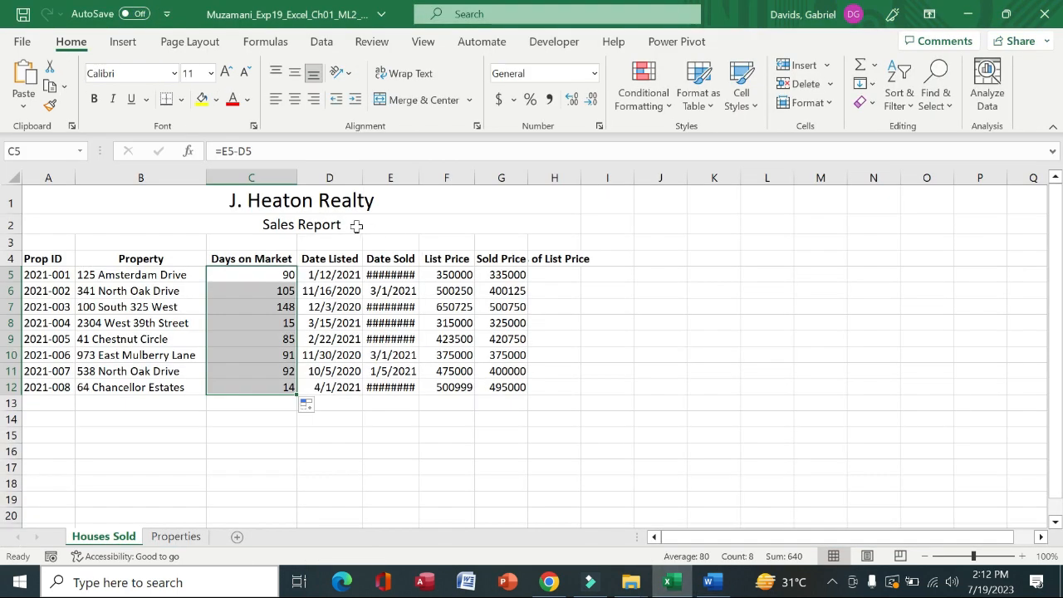
{"action": "left_click_drag", "start_coordinate": [449, 274], "coordinate": [524, 388]}
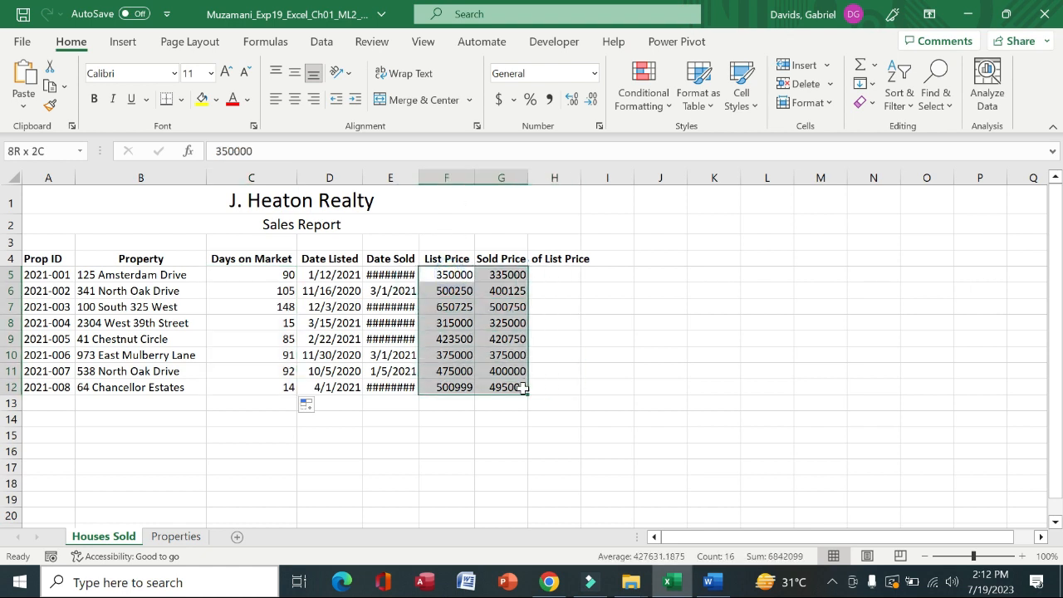
{"action": "left_click", "coordinate": [501, 99]}
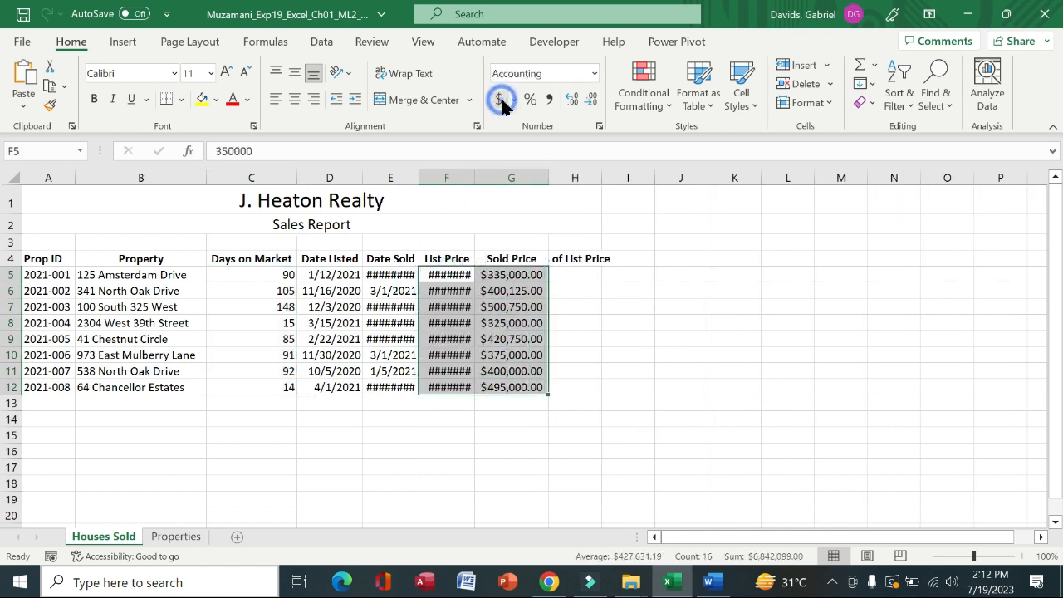
{"action": "left_click", "coordinate": [591, 102]}
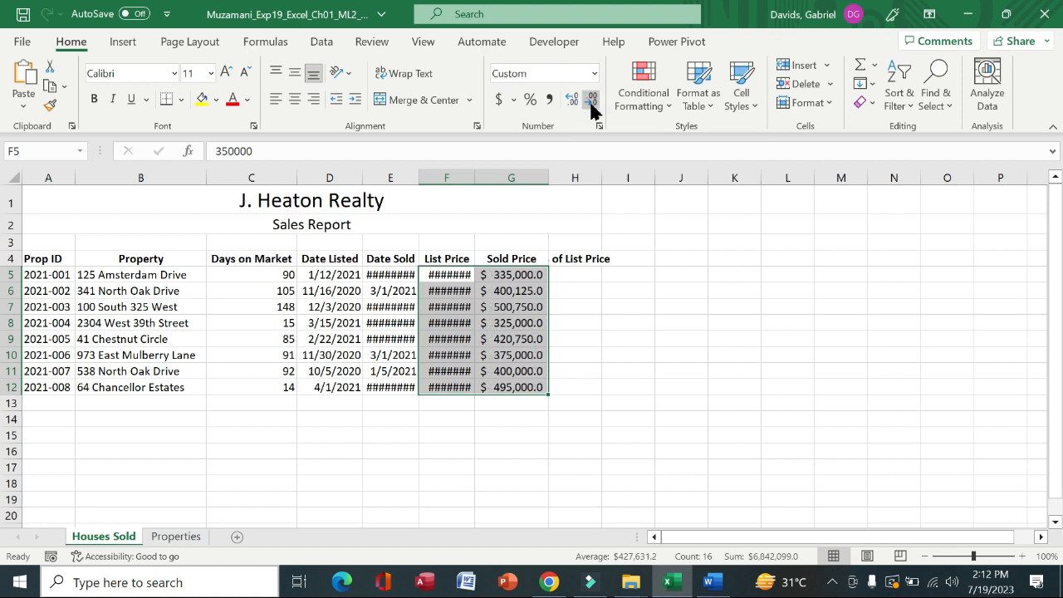
{"action": "left_click", "coordinate": [591, 102]}
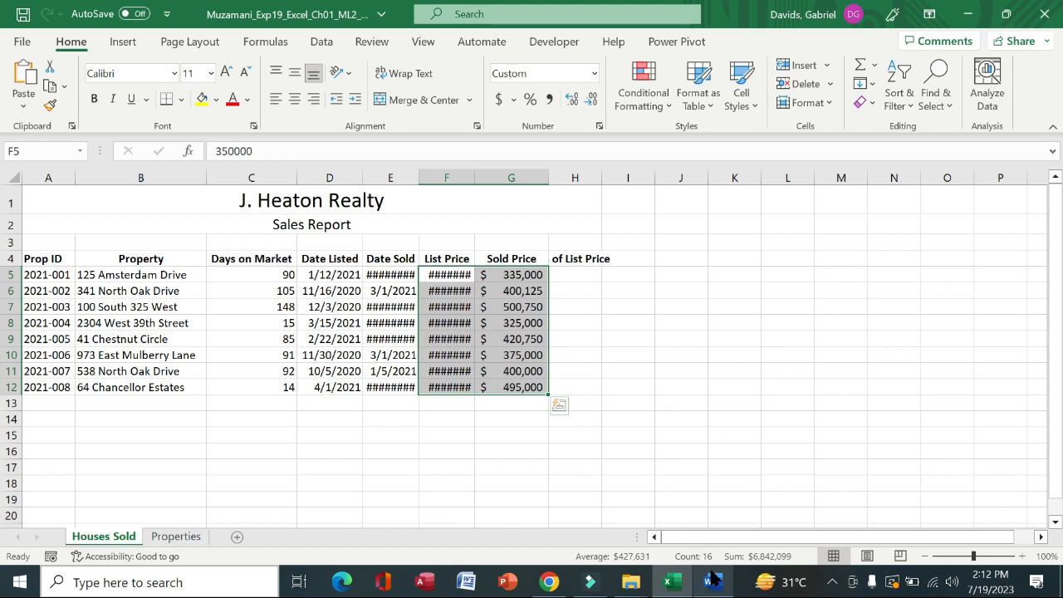
{"action": "left_click", "coordinate": [711, 582]}
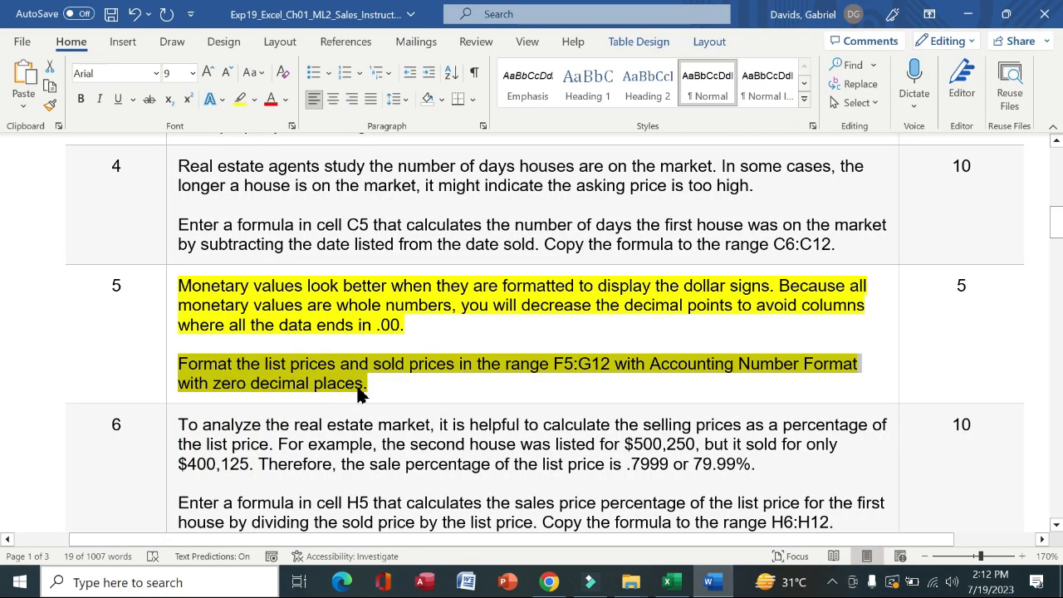
{"action": "left_click", "coordinate": [667, 582]}
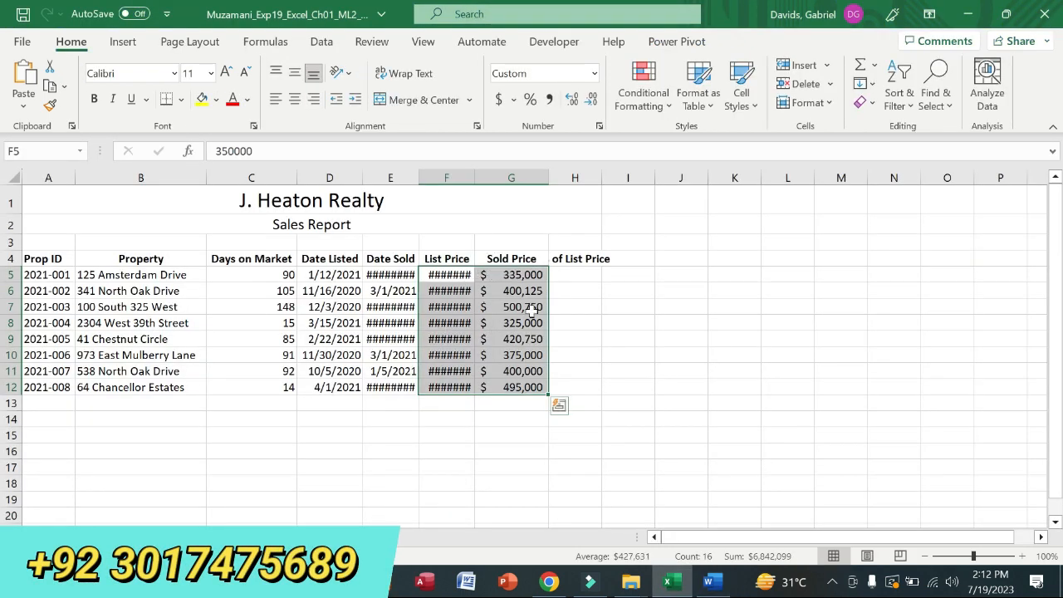
Return to the instructions in Word, move the yellow highlight from step 5 to step 6, and read step 6.
{"action": "left_click", "coordinate": [711, 582]}
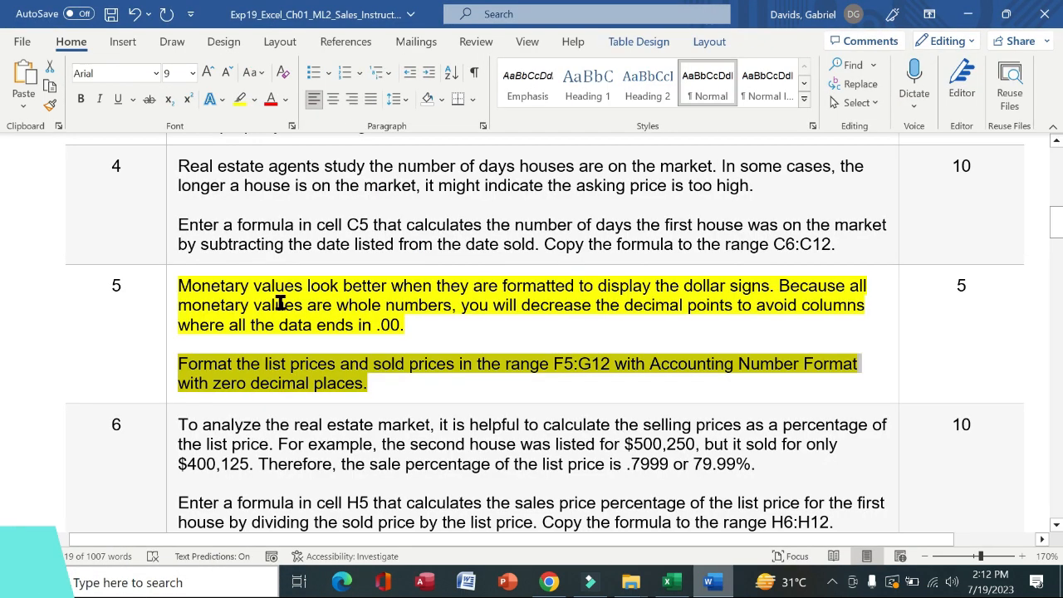
{"action": "left_click", "coordinate": [172, 339]}
{"action": "left_click", "coordinate": [237, 316]}
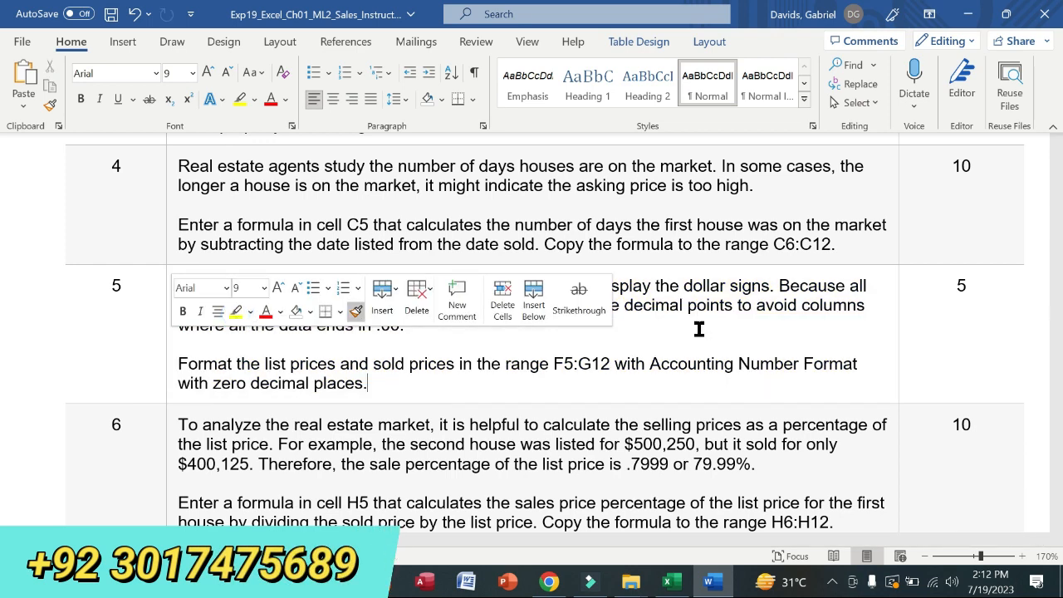
{"action": "scroll", "coordinate": [1056, 237], "scroll_direction": "down", "scroll_amount": 1}
{"action": "left_click_drag", "start_coordinate": [1058, 235], "coordinate": [1059, 254]}
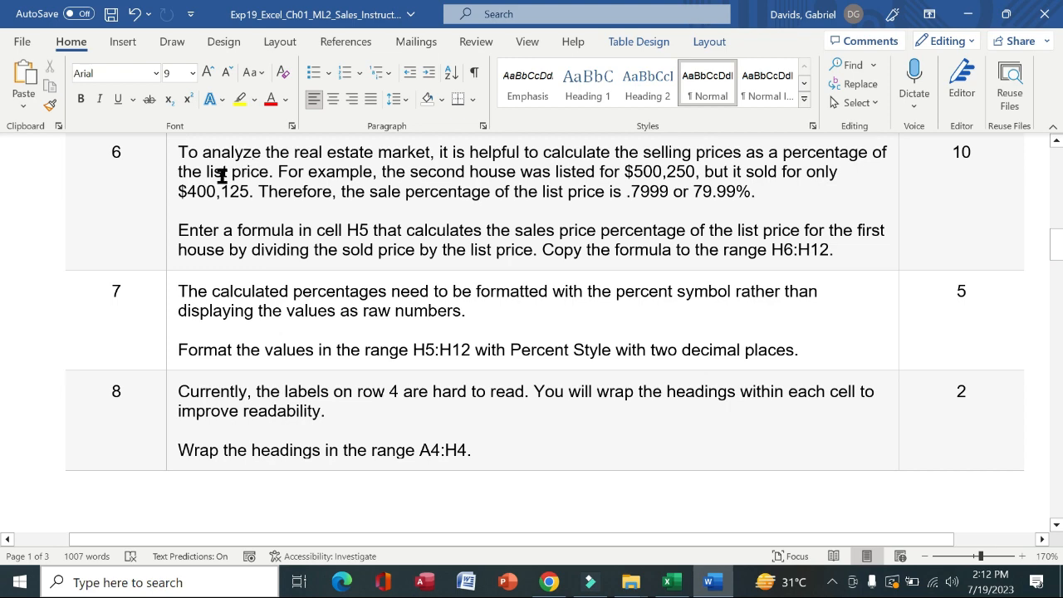
{"action": "left_click", "coordinate": [172, 197]}
{"action": "left_click", "coordinate": [238, 169]}
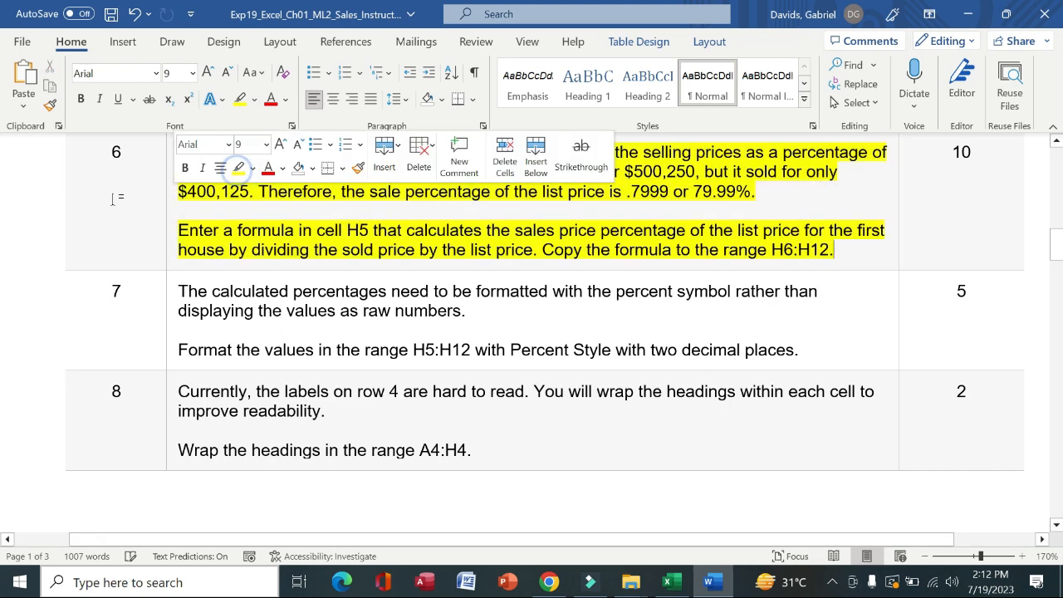
{"action": "left_click", "coordinate": [109, 197]}
{"action": "left_click_drag", "start_coordinate": [179, 152], "coordinate": [862, 252]}
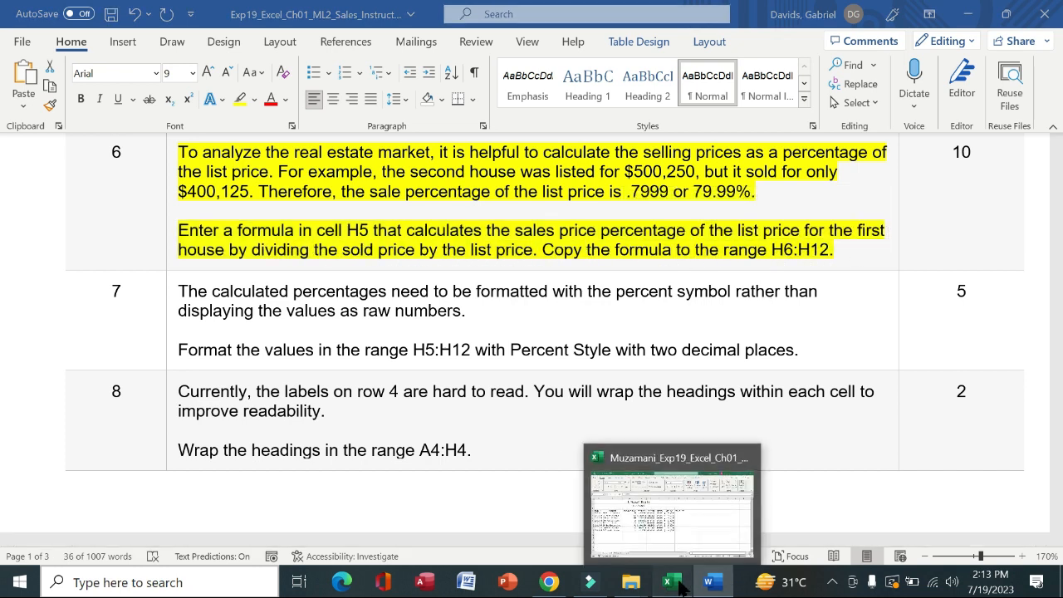
In Excel, calculate the first house's sale percentage of list price in H5 with =G5/F5 and copy the formula to H6:H12.
{"action": "left_click", "coordinate": [681, 585]}
{"action": "left_click", "coordinate": [577, 274]}
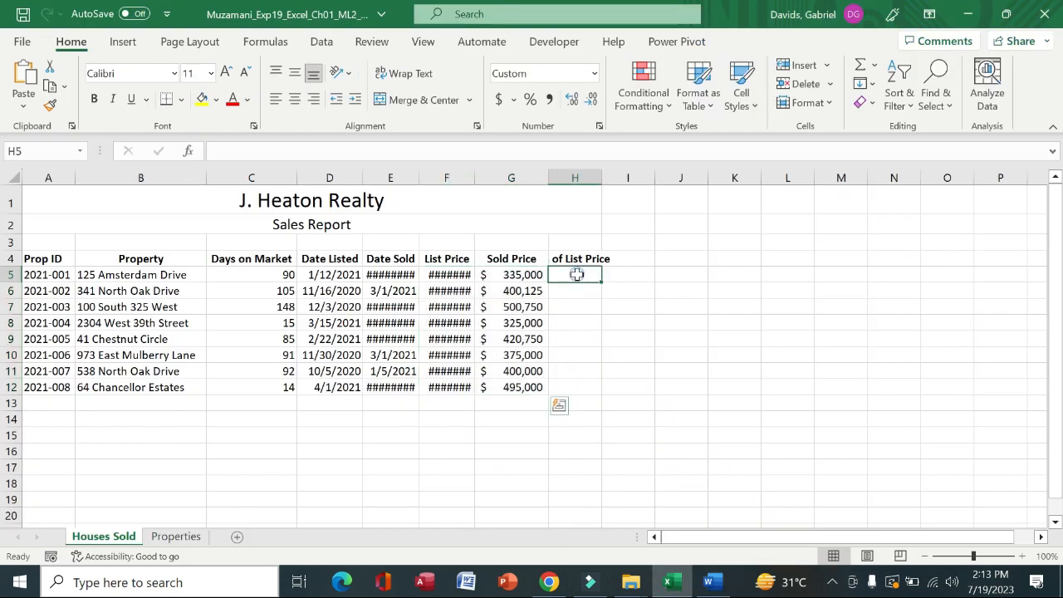
{"action": "type", "text": "="}
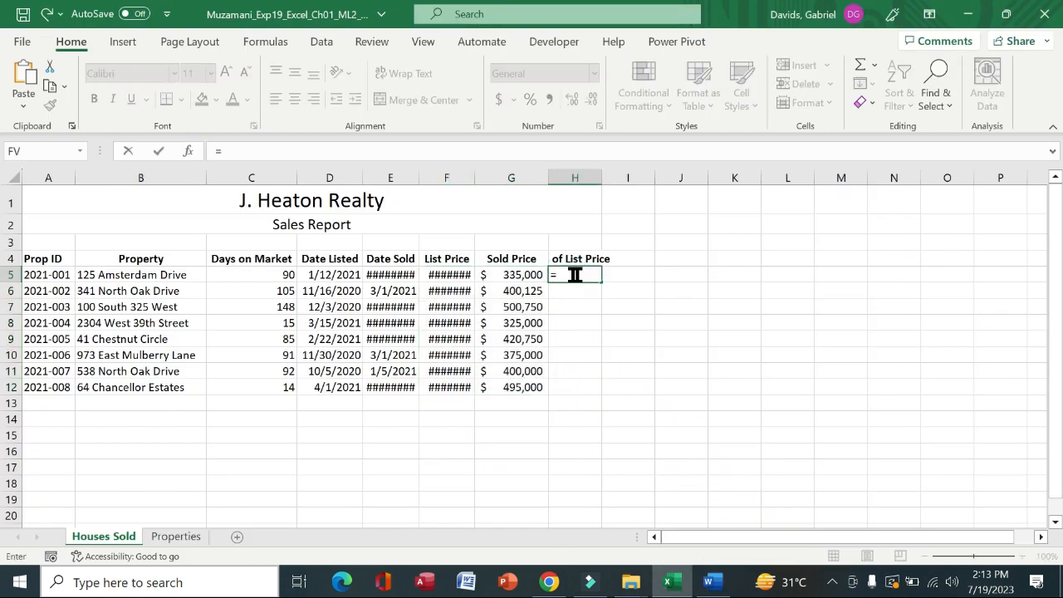
{"action": "left_click", "coordinate": [529, 275]}
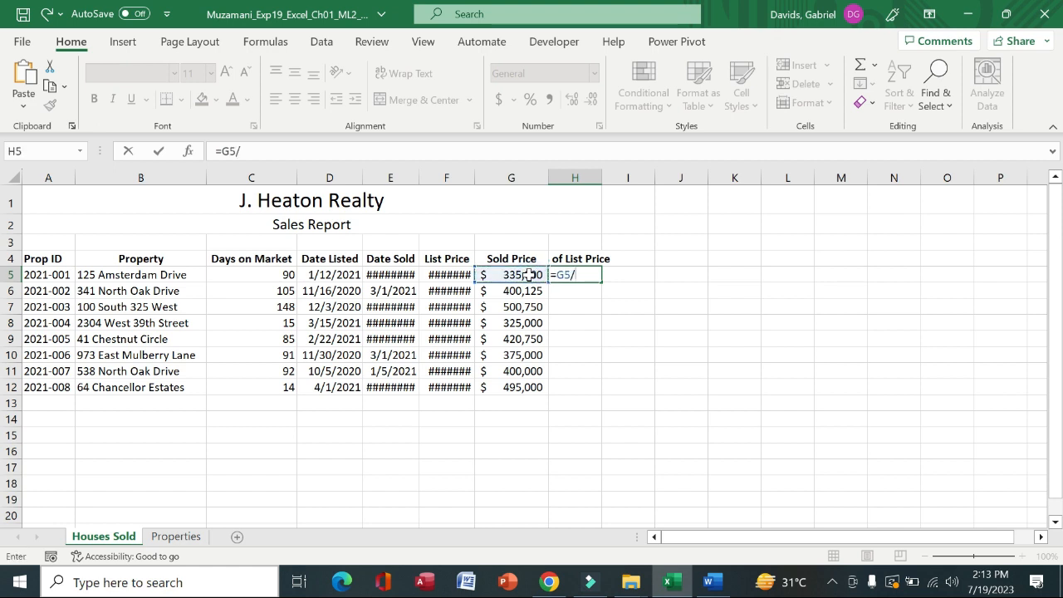
{"action": "left_click", "coordinate": [446, 275]}
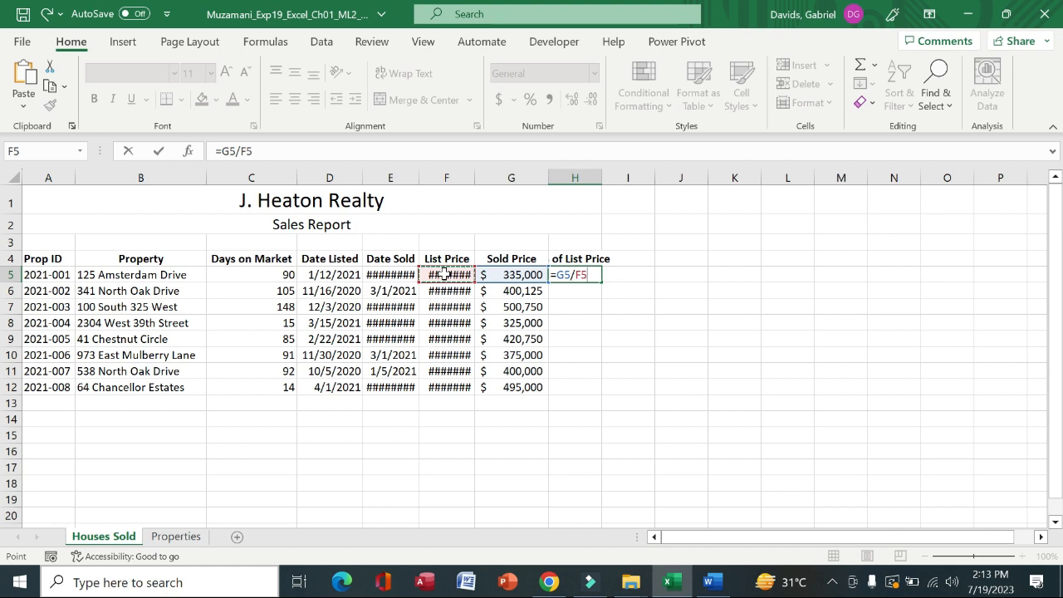
{"action": "key", "text": "Return"}
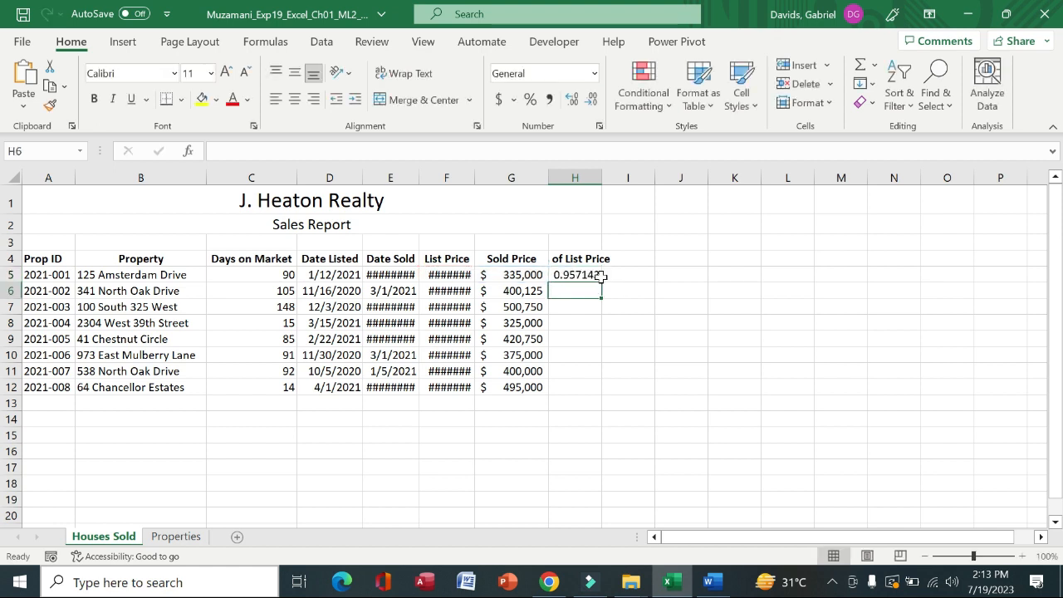
{"action": "left_click", "coordinate": [595, 275]}
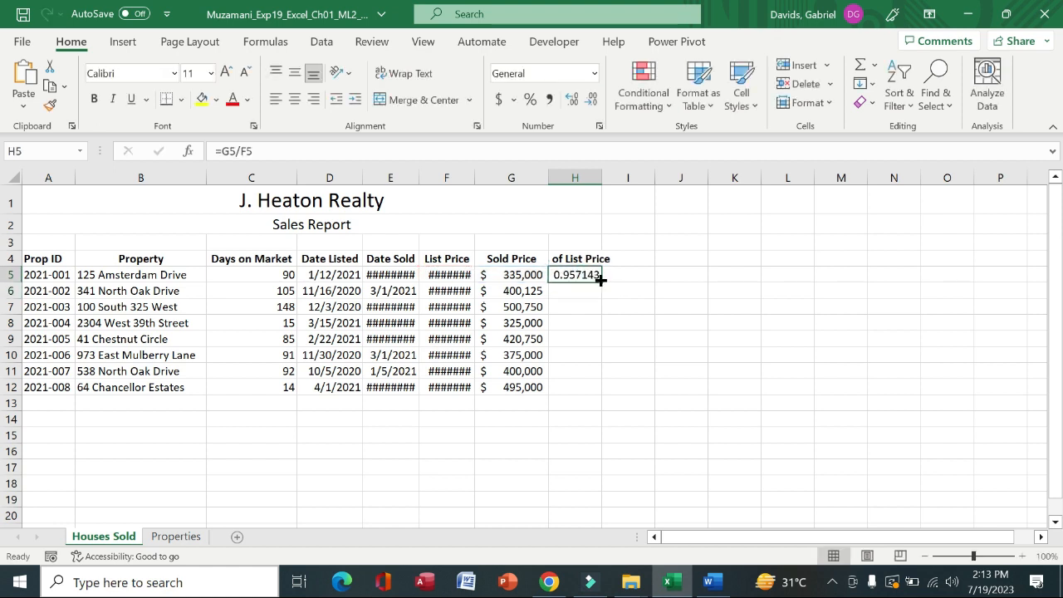
{"action": "left_click_drag", "start_coordinate": [600, 280], "coordinate": [598, 391]}
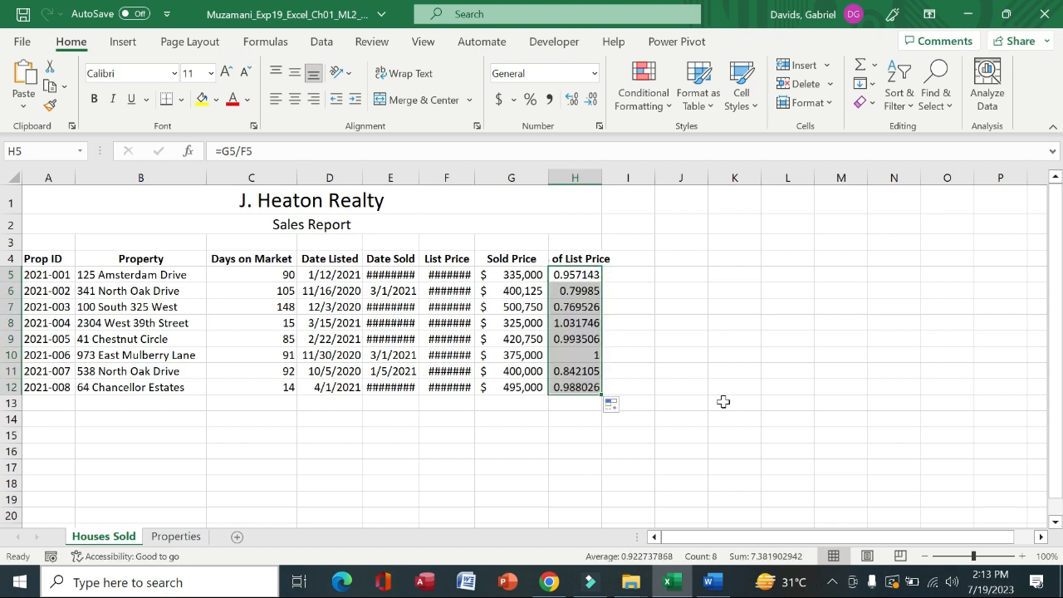
Return to the instructions in Word, move the yellow highlight from step 6 to step 7, and read step 7.
{"action": "left_click", "coordinate": [708, 582]}
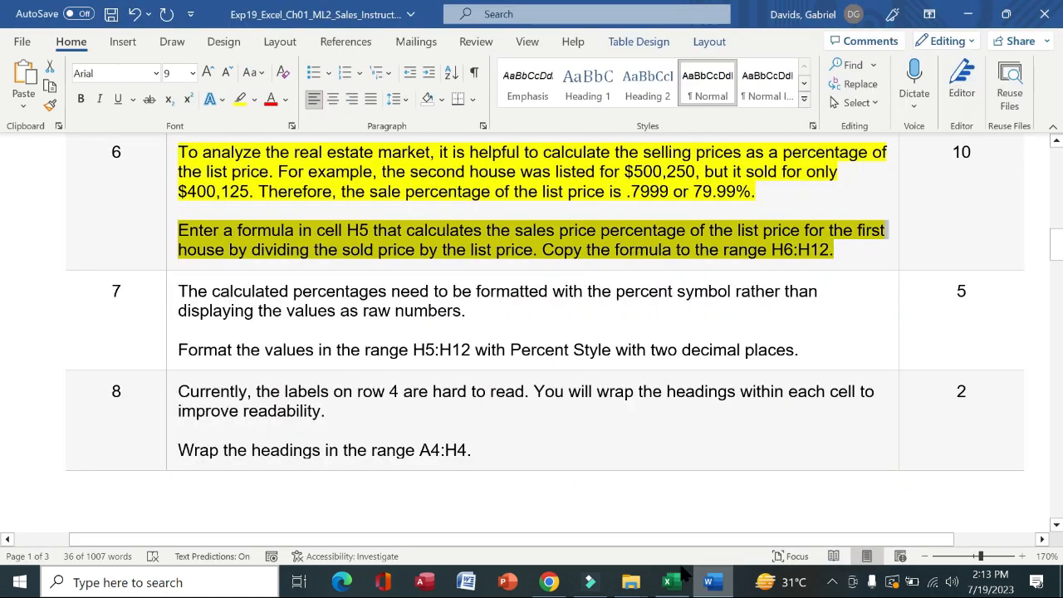
{"action": "left_click", "coordinate": [171, 213]}
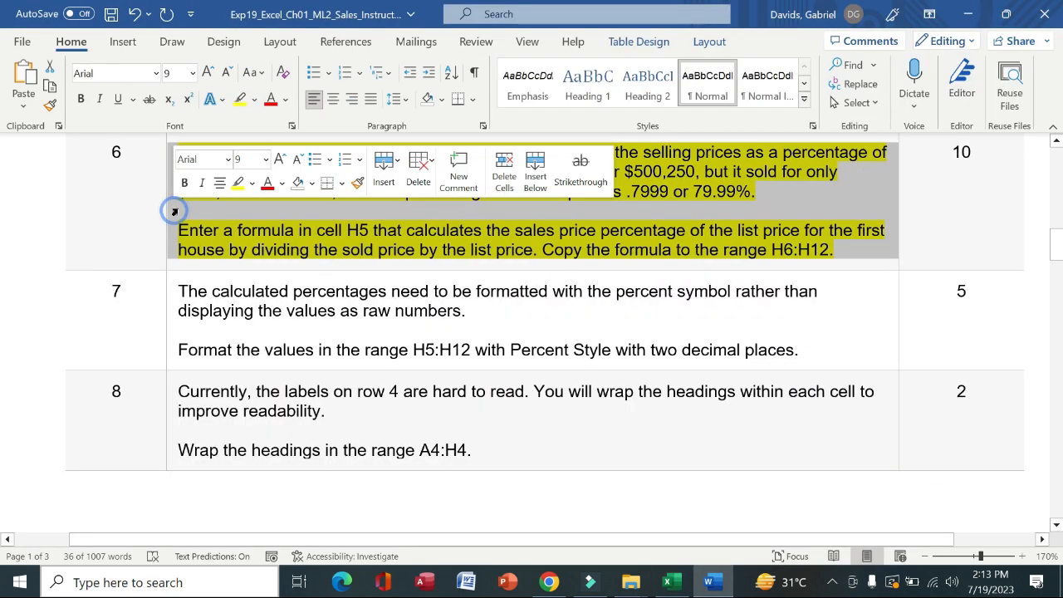
{"action": "left_click", "coordinate": [239, 184]}
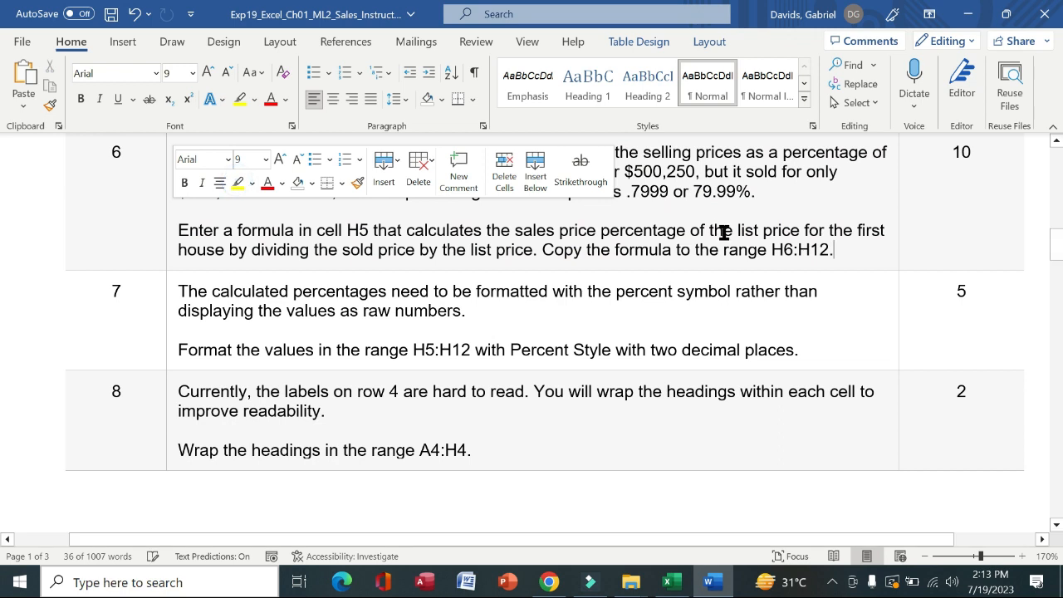
{"action": "left_click", "coordinate": [169, 316]}
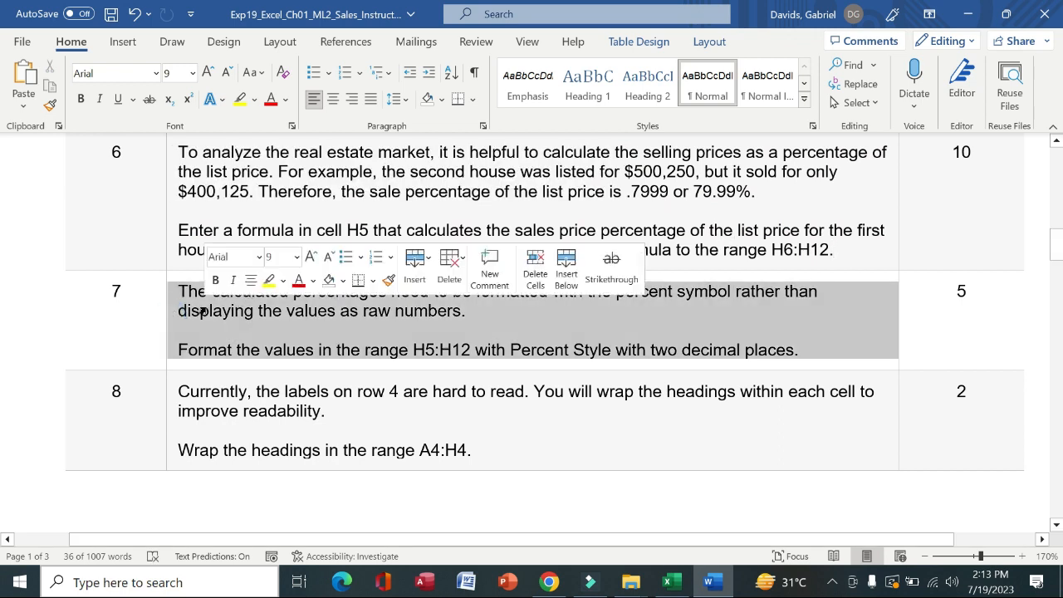
{"action": "left_click", "coordinate": [269, 283]}
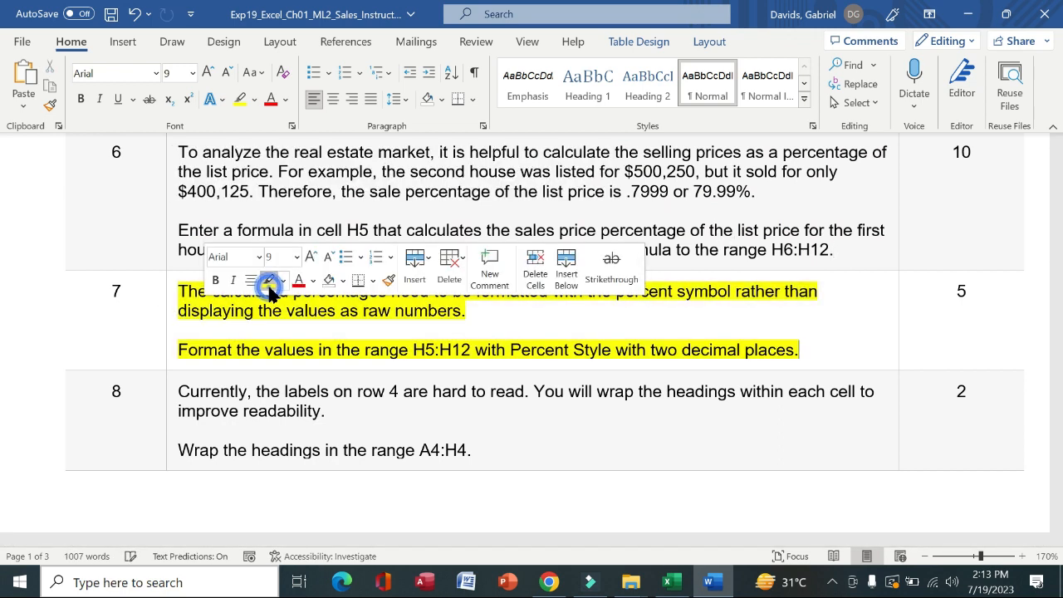
{"action": "scroll", "coordinate": [5, 251], "scroll_direction": "down", "scroll_amount": 2}
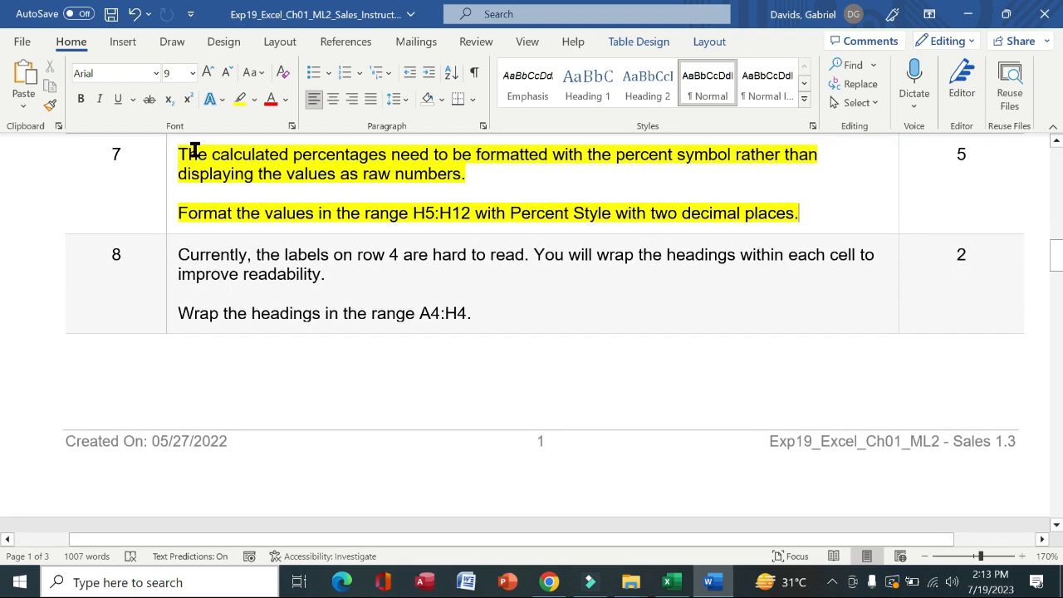
{"action": "left_click_drag", "start_coordinate": [180, 155], "coordinate": [474, 174]}
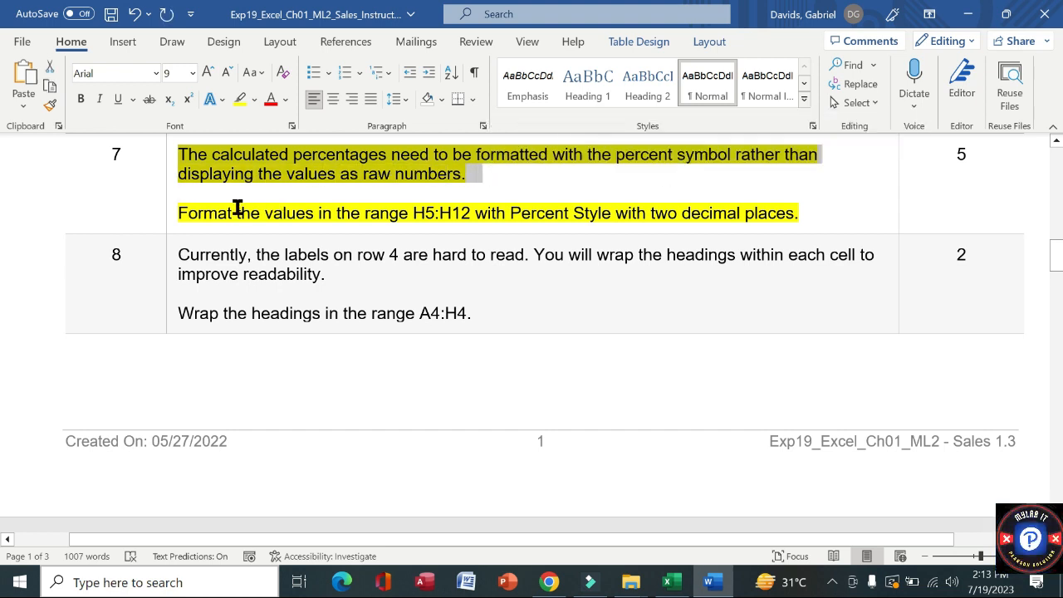
{"action": "left_click_drag", "start_coordinate": [180, 213], "coordinate": [810, 210]}
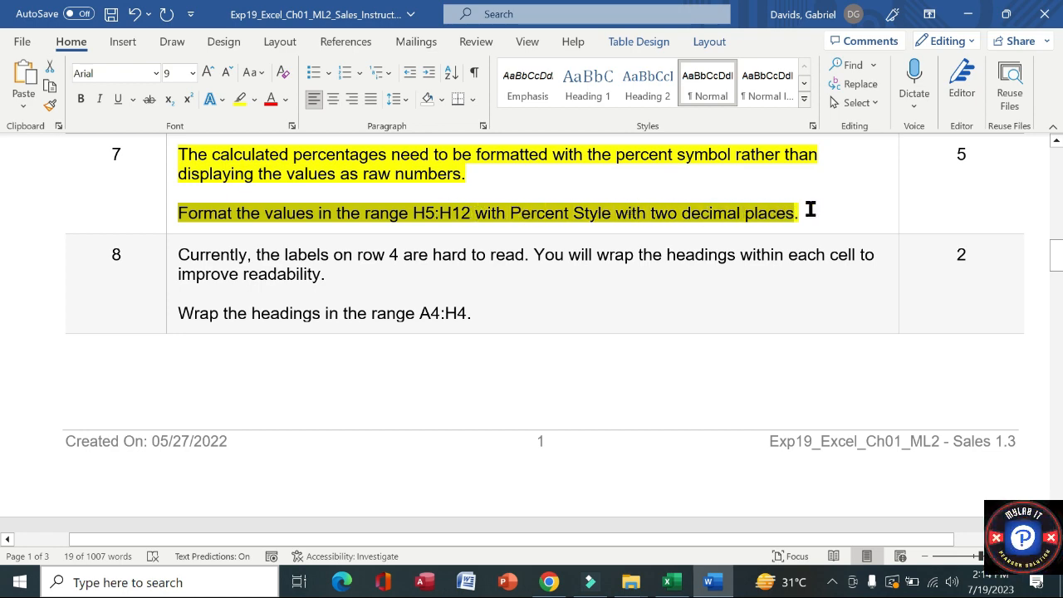
In Excel, format the percentages in H5:H12 as Percent Style with two decimal places, checking the requirement against step 7 in Word.
{"action": "left_click", "coordinate": [673, 584]}
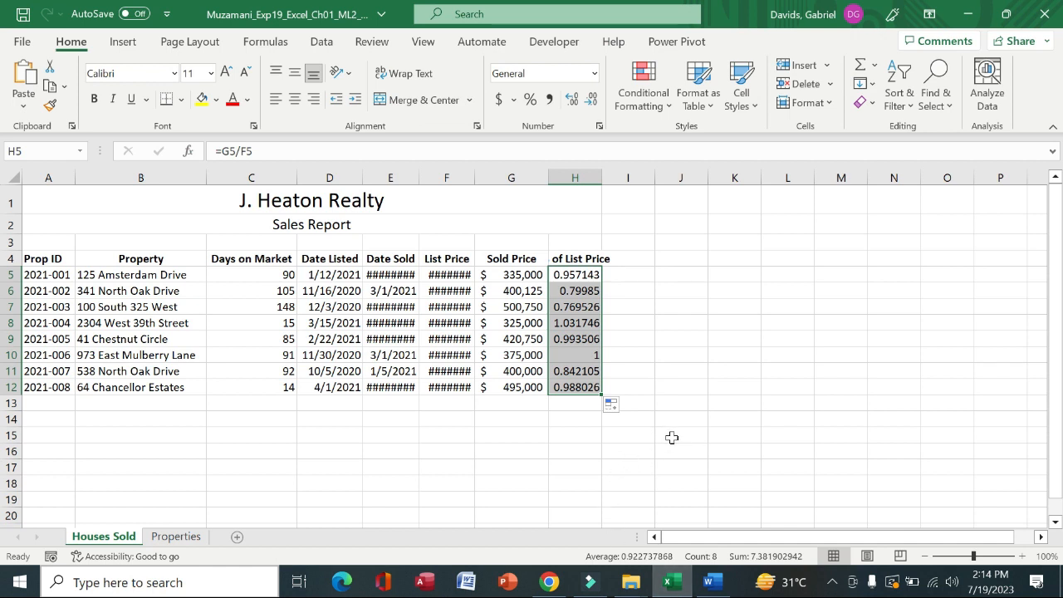
{"action": "key", "text": "alt"}
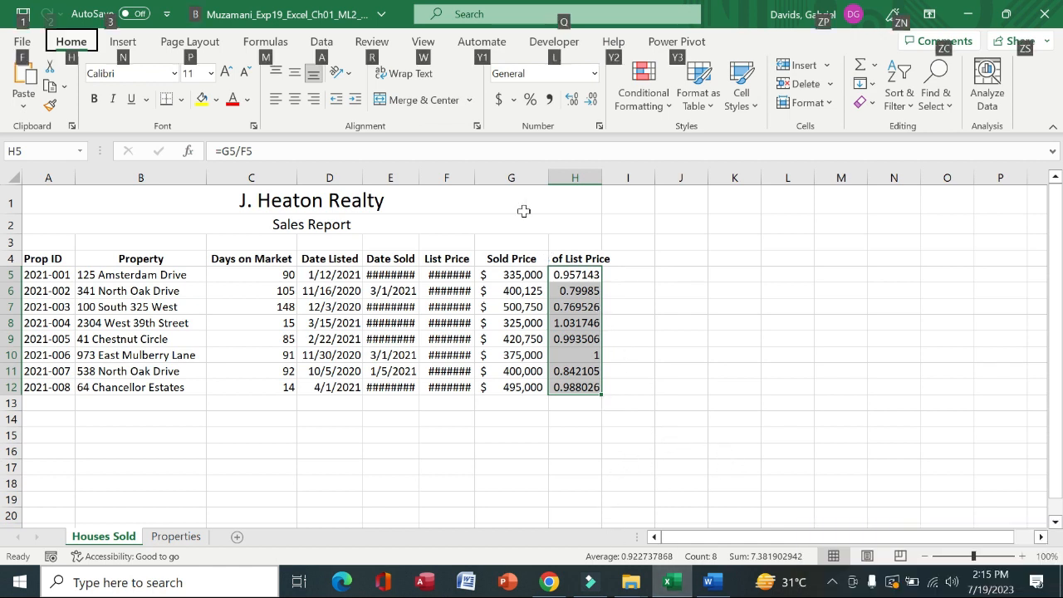
{"action": "left_click", "coordinate": [531, 103]}
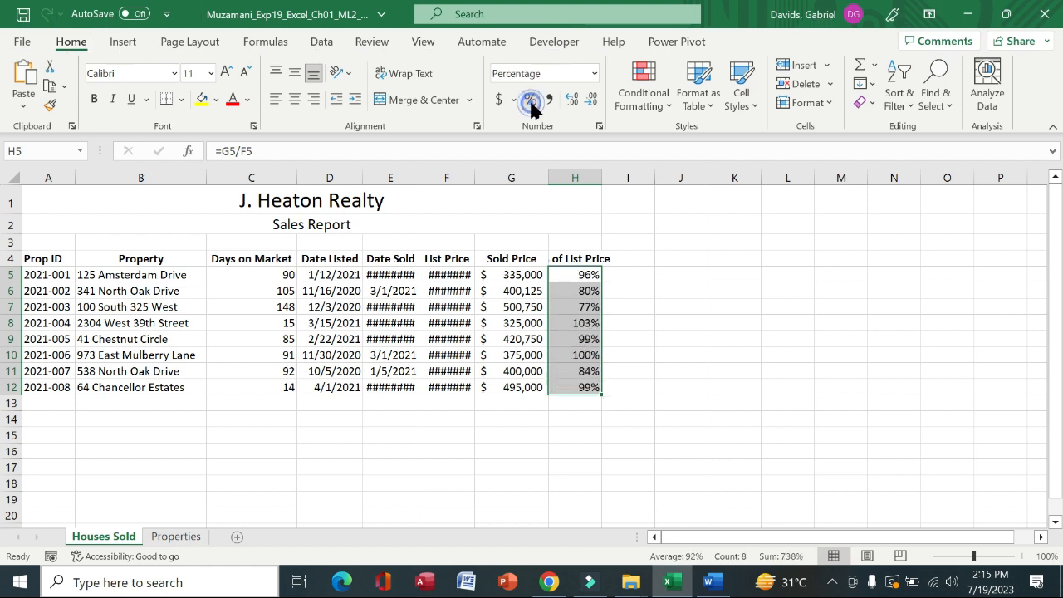
{"action": "left_click", "coordinate": [573, 101]}
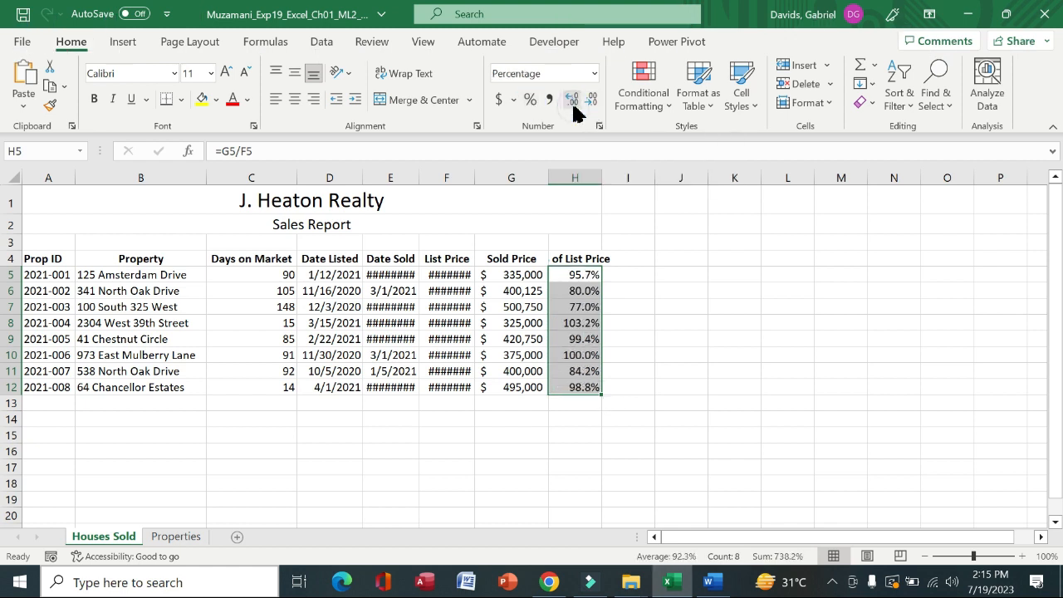
{"action": "left_click", "coordinate": [588, 102]}
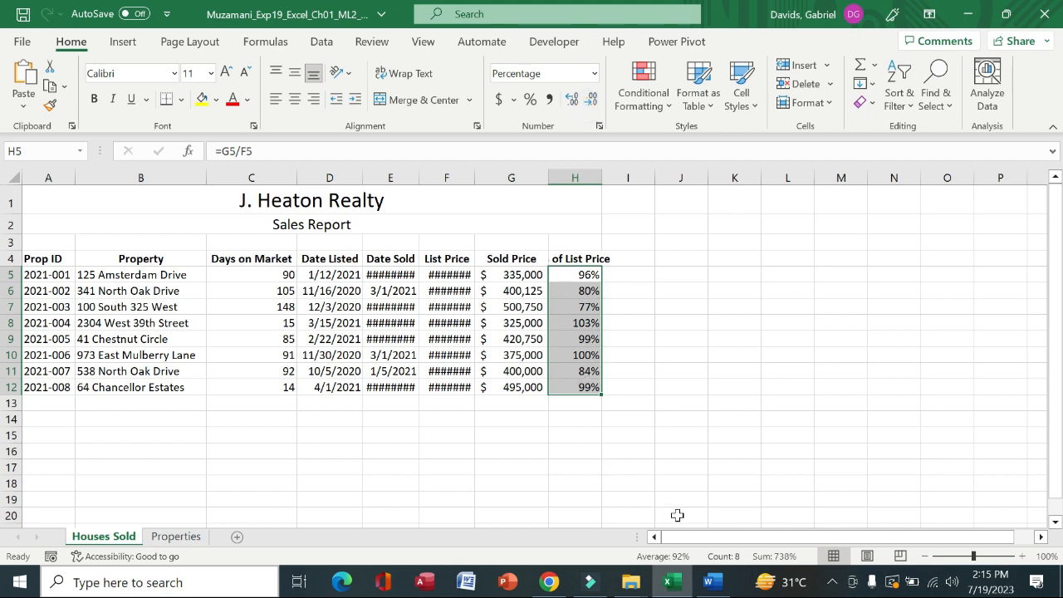
{"action": "left_click", "coordinate": [710, 584]}
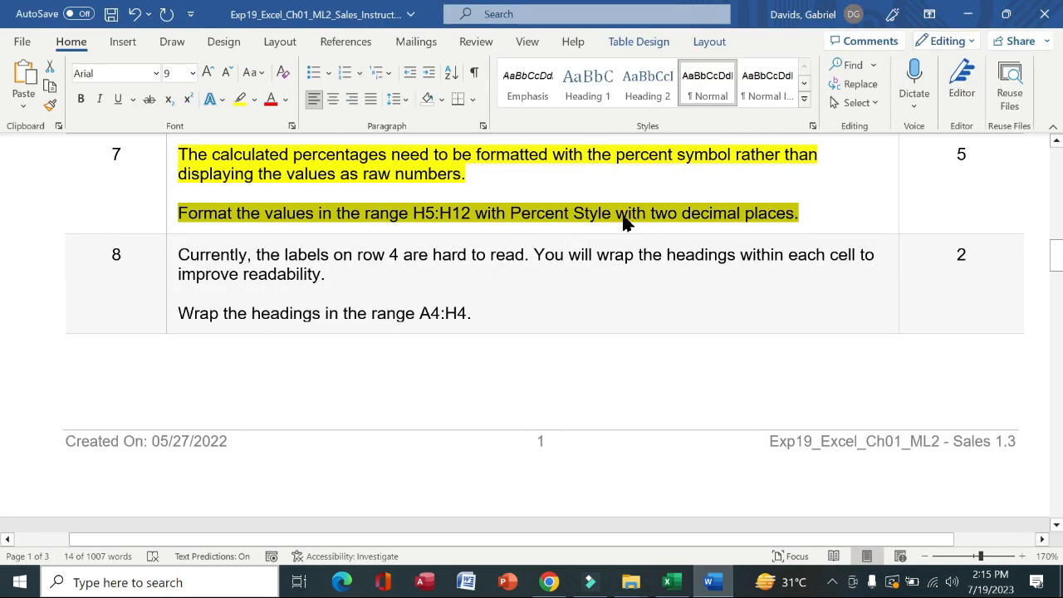
{"action": "left_click", "coordinate": [670, 582]}
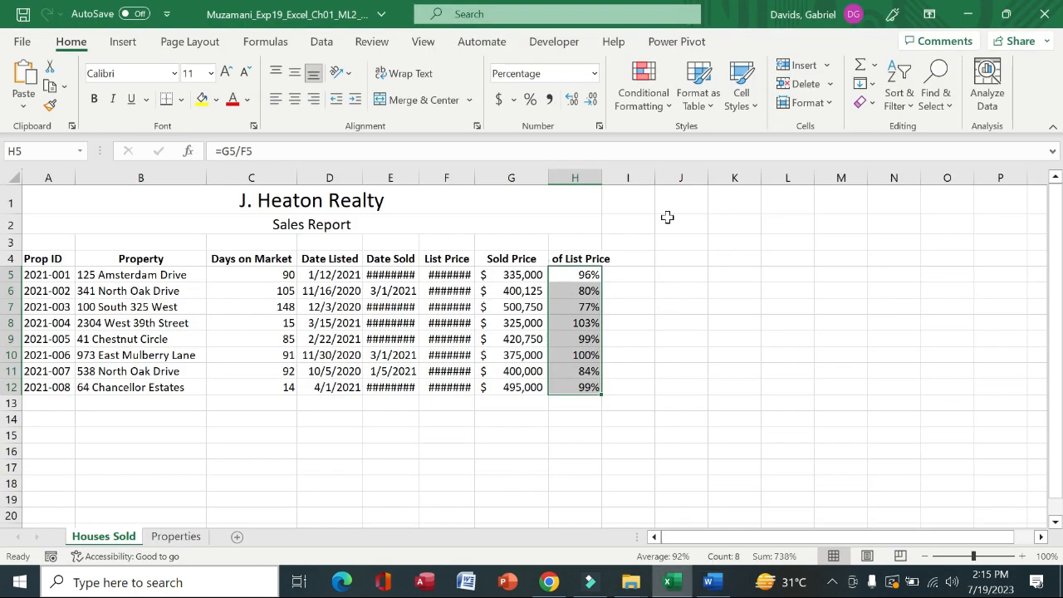
{"action": "left_click", "coordinate": [573, 100]}
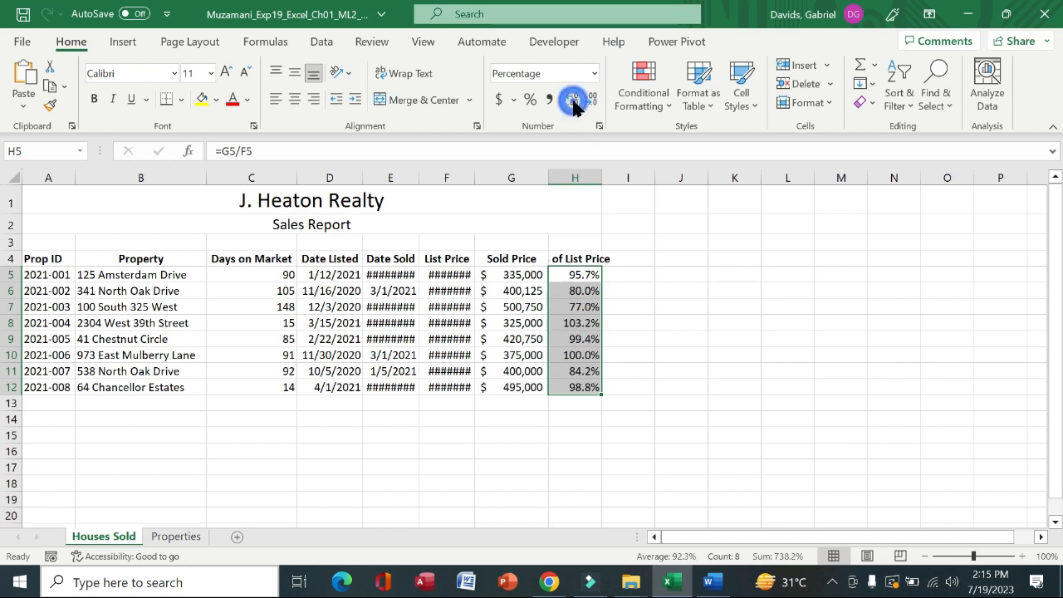
{"action": "left_click", "coordinate": [574, 100]}
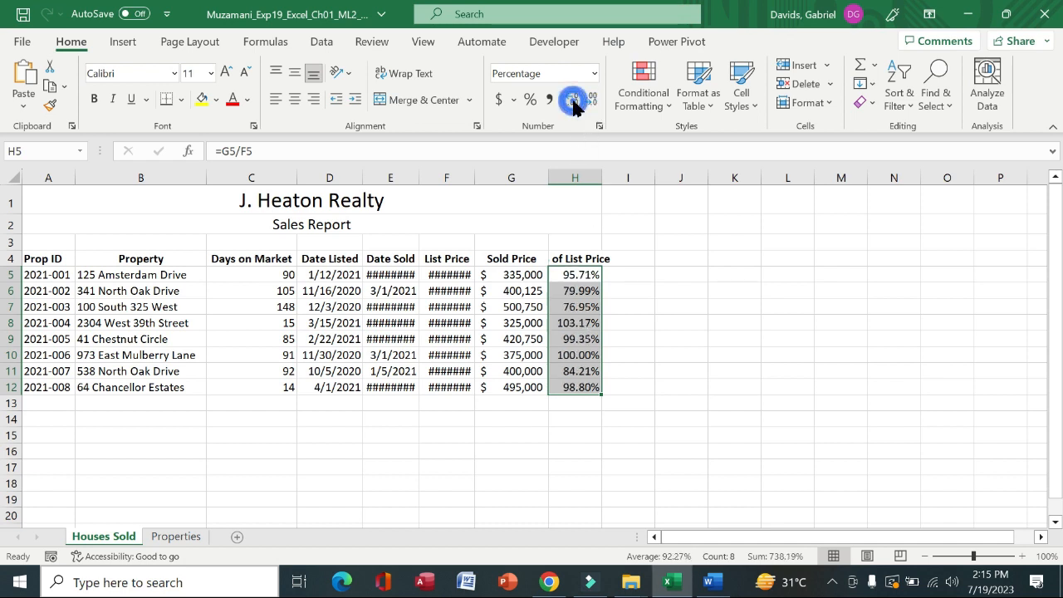
Return to the instructions in Word, move the yellow highlight from step 7 to step 8, and read step 8.
{"action": "left_click", "coordinate": [711, 582]}
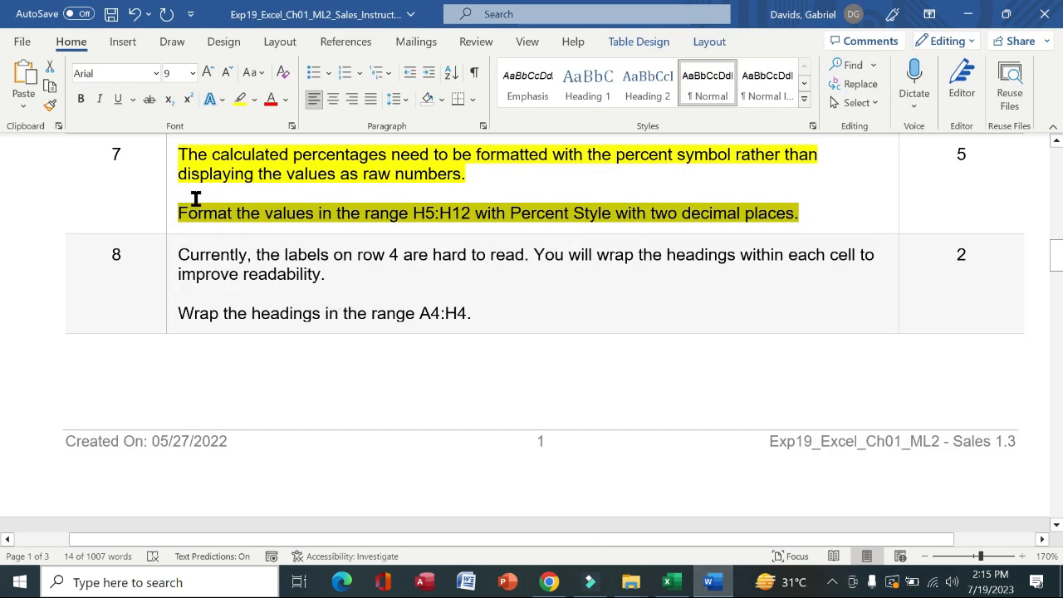
{"action": "left_click", "coordinate": [169, 190]}
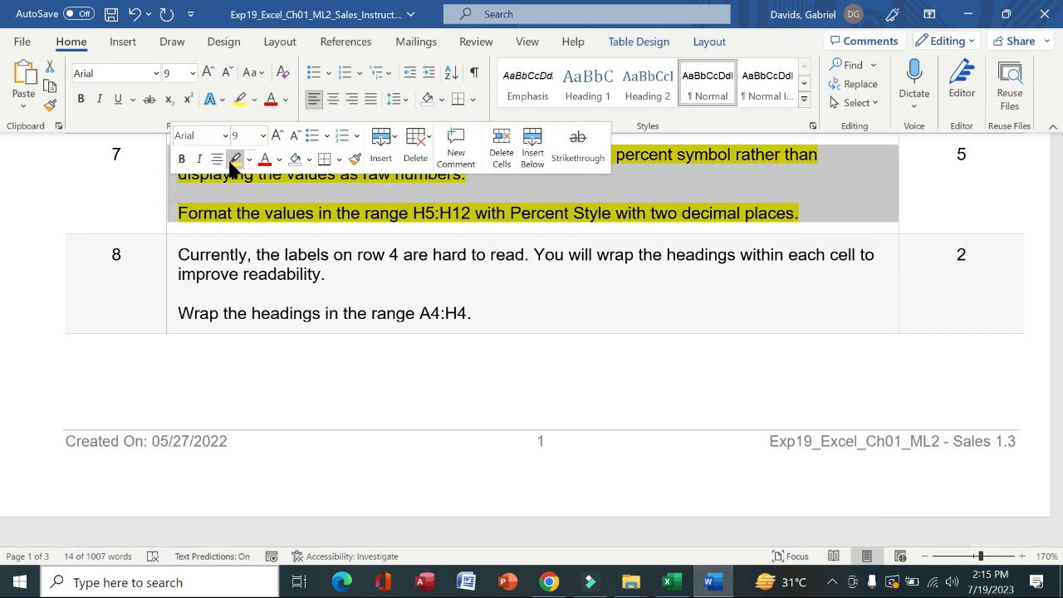
{"action": "left_click", "coordinate": [235, 160]}
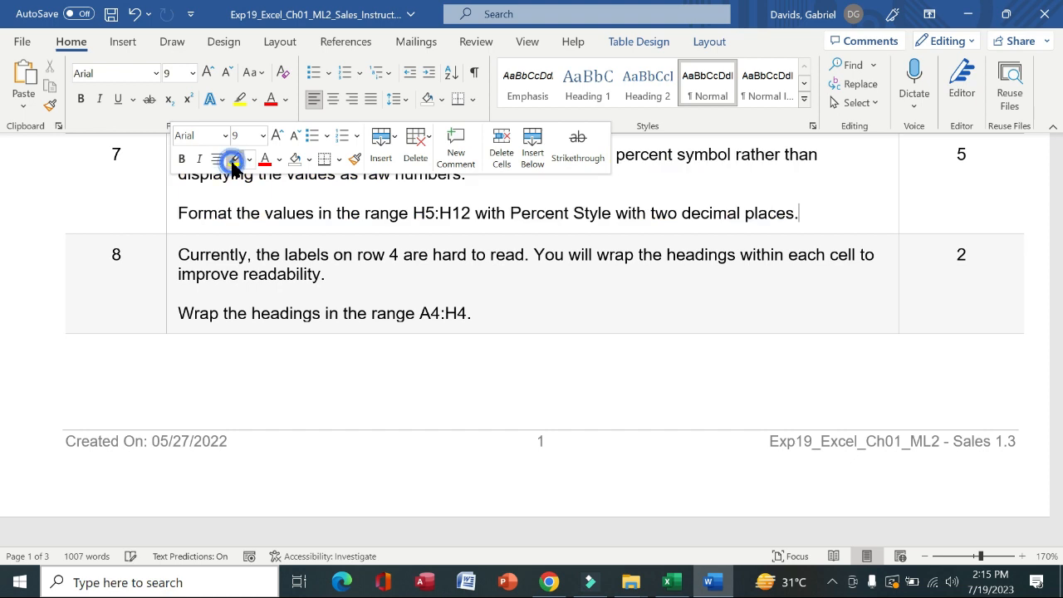
{"action": "left_click", "coordinate": [174, 282]}
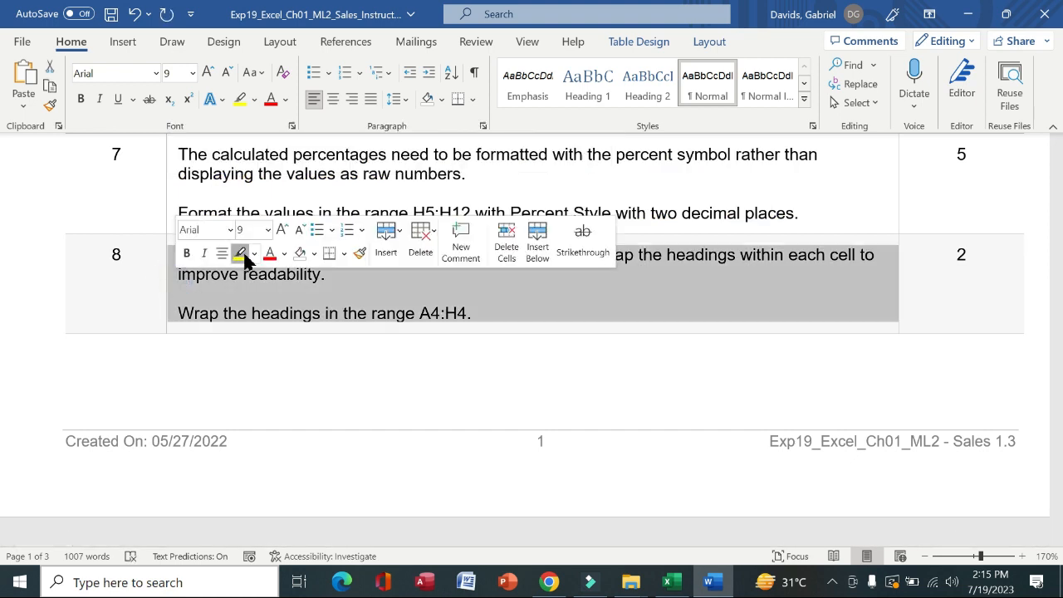
{"action": "left_click", "coordinate": [243, 255]}
{"action": "left_click", "coordinate": [151, 267]}
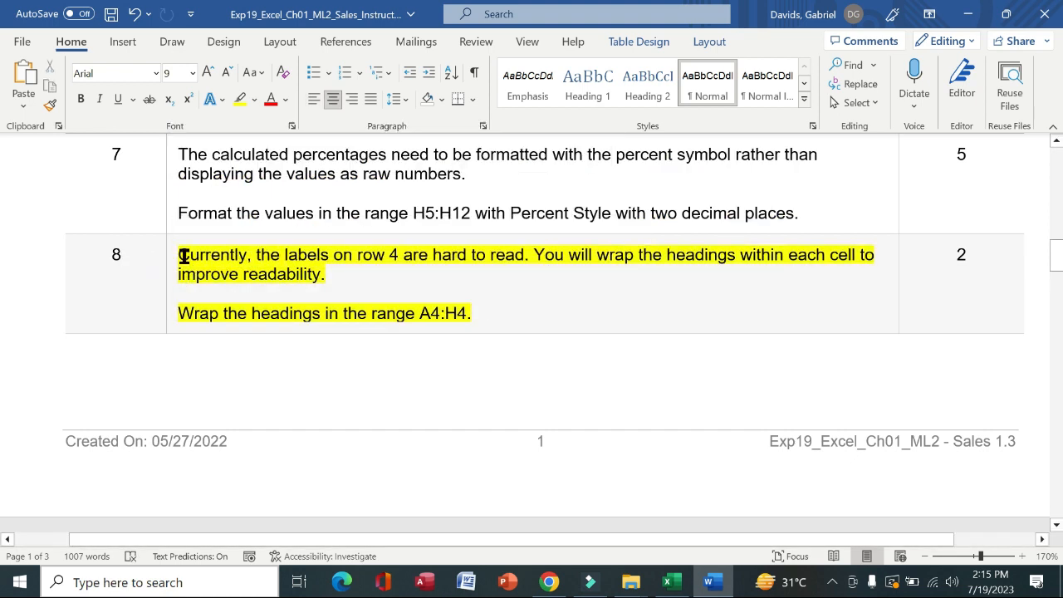
{"action": "left_click_drag", "start_coordinate": [183, 256], "coordinate": [829, 253]}
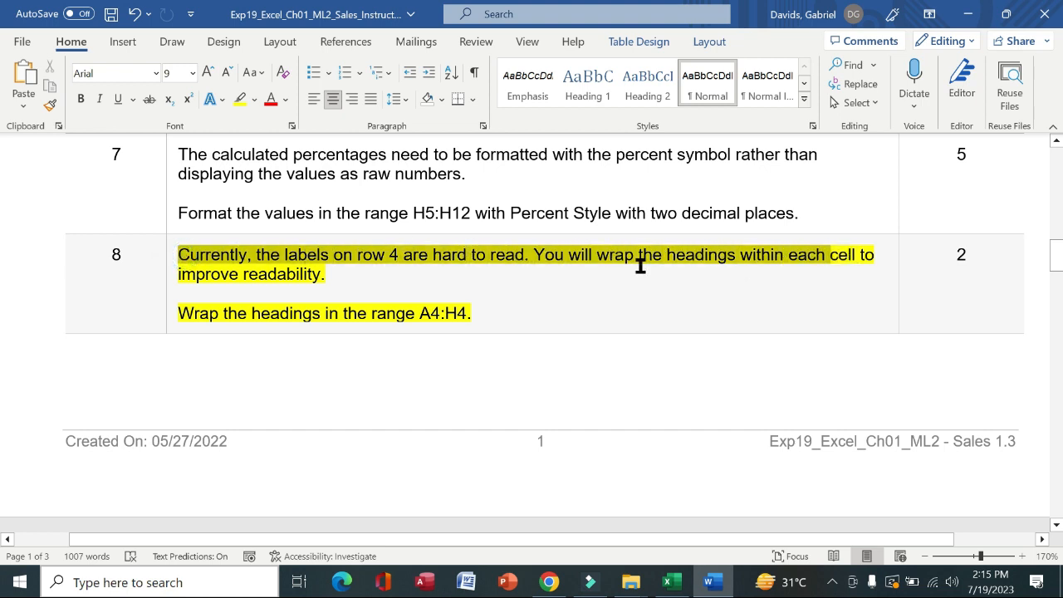
{"action": "triple_click", "coordinate": [290, 261]}
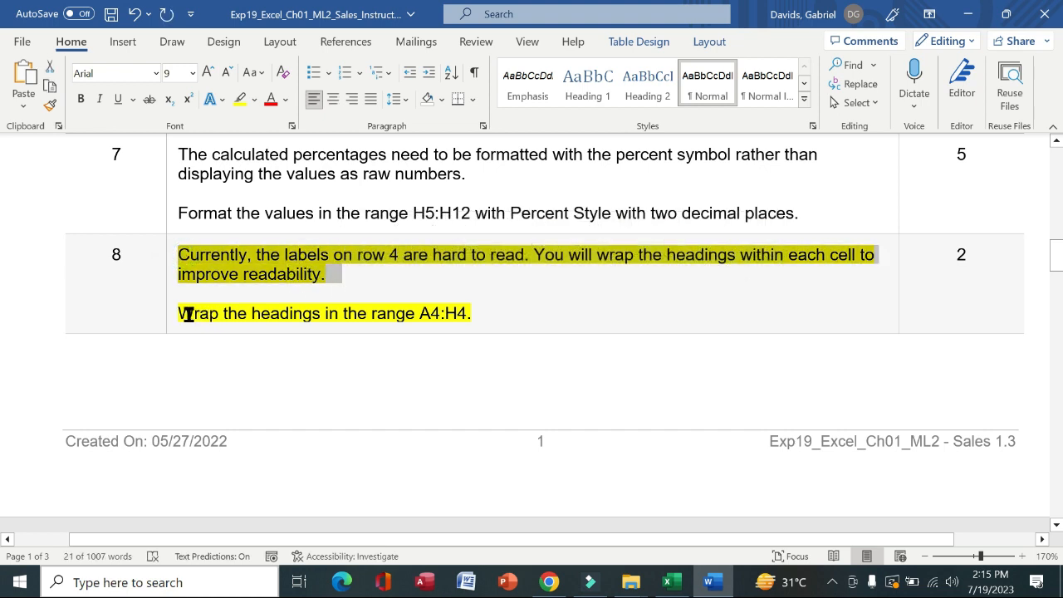
{"action": "left_click_drag", "start_coordinate": [185, 313], "coordinate": [477, 311]}
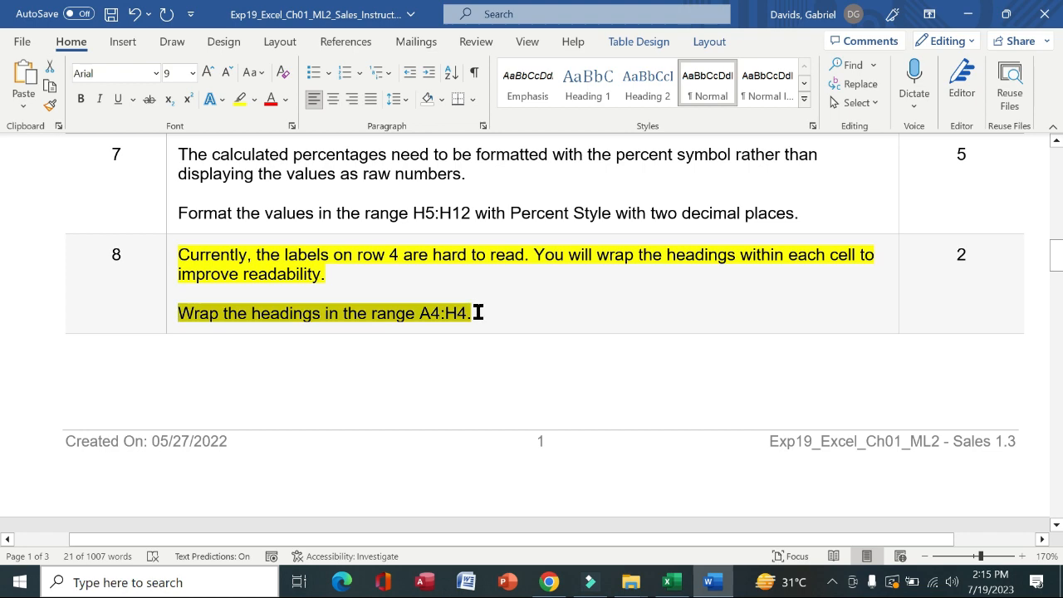
In Excel, wrap the text of the column headings in A4:H4.
{"action": "left_click", "coordinate": [667, 582]}
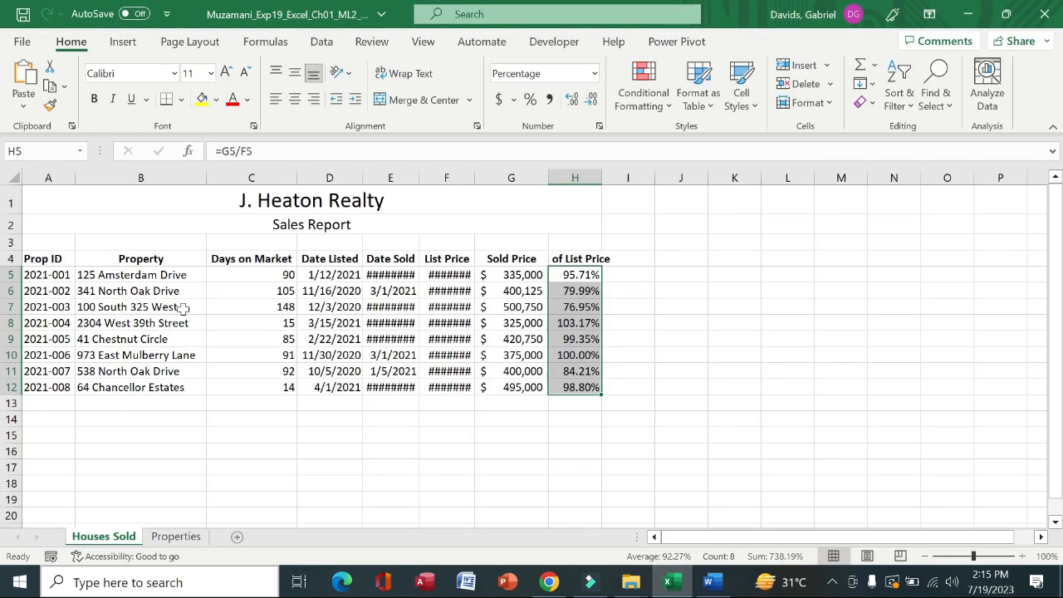
{"action": "left_click_drag", "start_coordinate": [55, 259], "coordinate": [550, 259]}
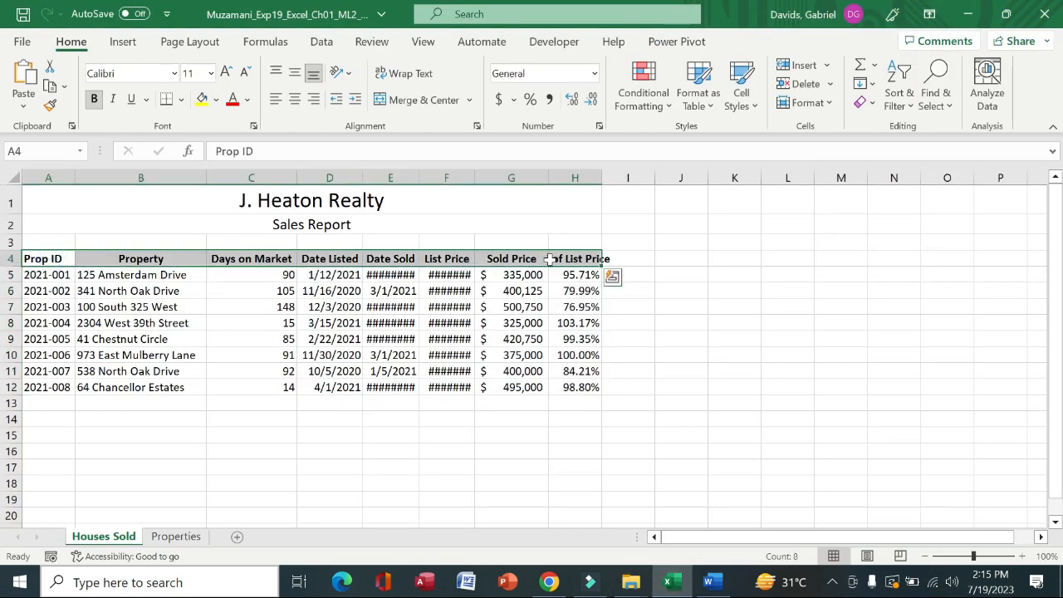
{"action": "left_click", "coordinate": [395, 73]}
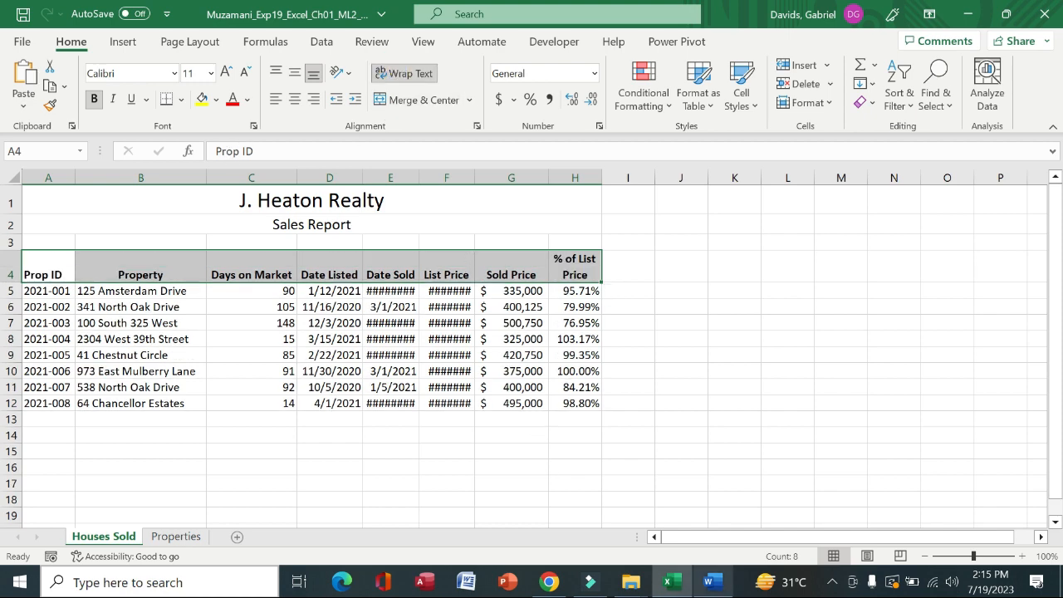
Return to Word, move the yellow highlight from step 8 to step 9, and read its instruction to insert a column between Date Sold and List Price.
{"action": "key", "text": "alt+Tab"}
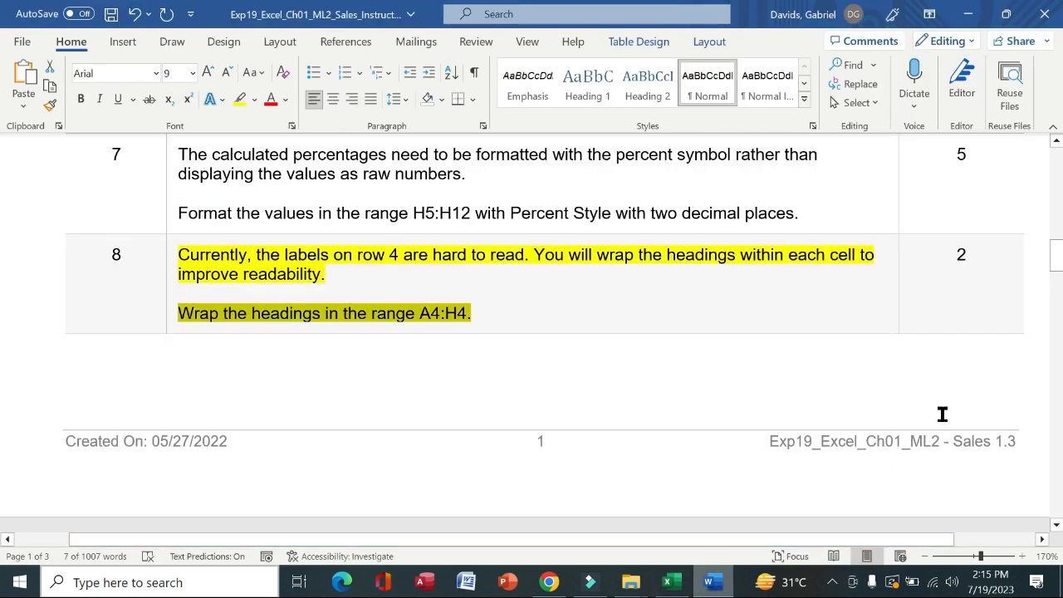
{"action": "left_click", "coordinate": [166, 273]}
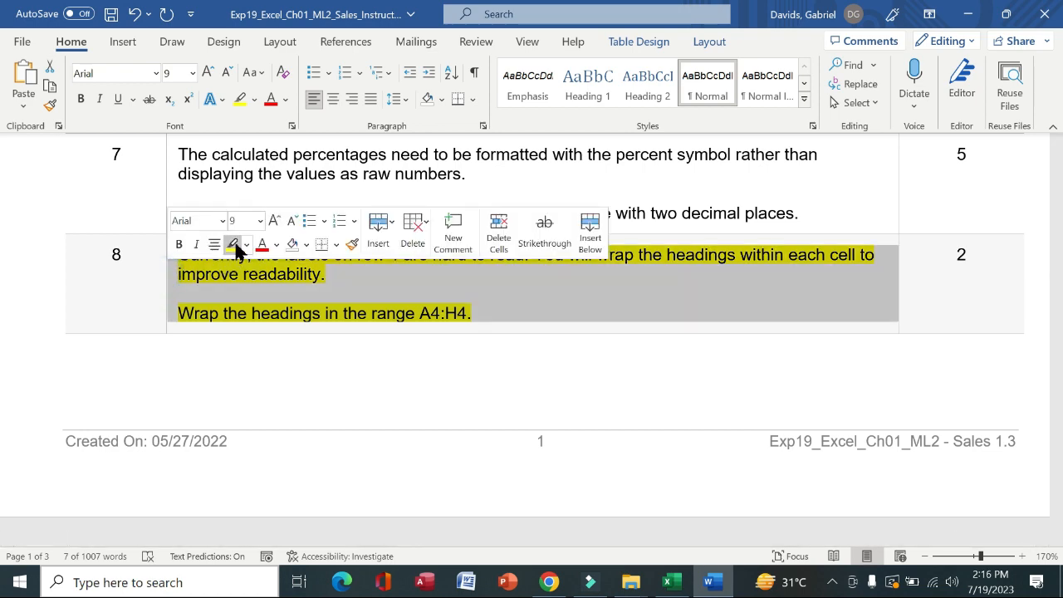
{"action": "left_click", "coordinate": [232, 244]}
{"action": "left_click_drag", "start_coordinate": [1055, 275], "coordinate": [4, 314]}
{"action": "left_click", "coordinate": [265, 255]}
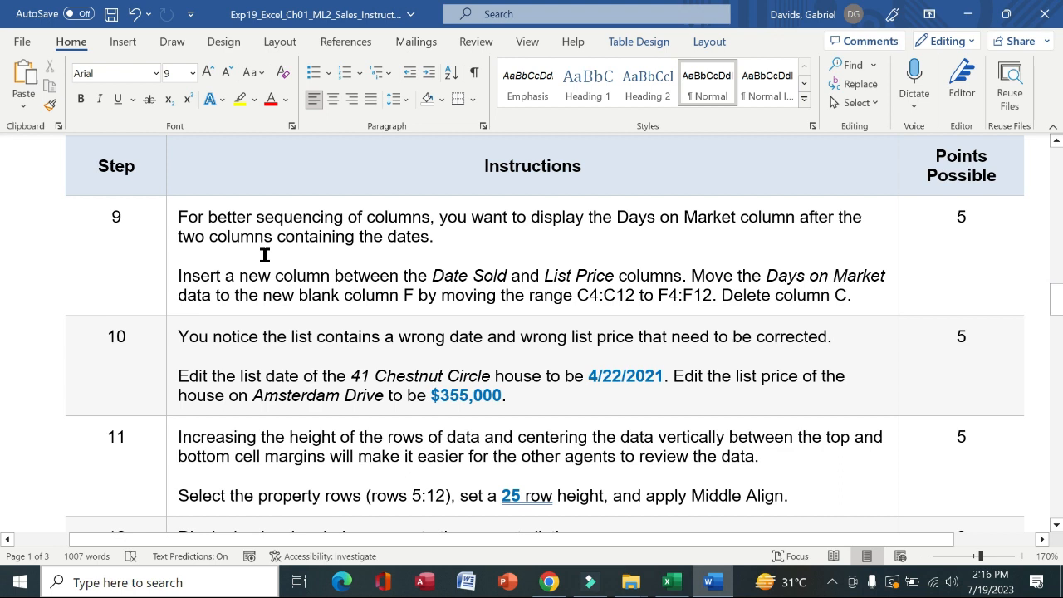
{"action": "left_click", "coordinate": [172, 256]}
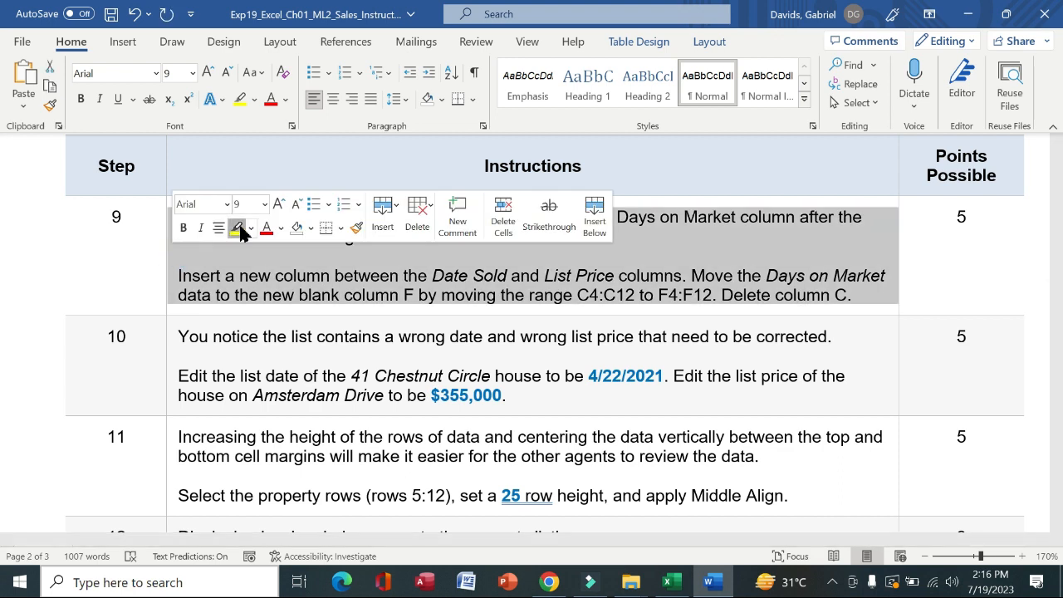
{"action": "left_click", "coordinate": [240, 230]}
{"action": "left_click", "coordinate": [138, 241]}
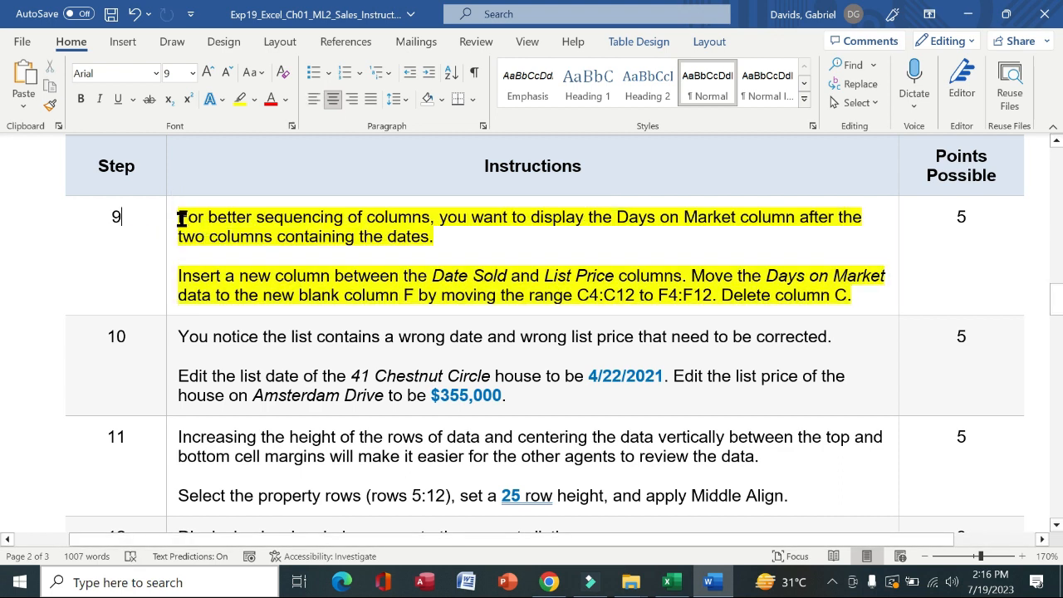
{"action": "left_click_drag", "start_coordinate": [181, 218], "coordinate": [437, 233]}
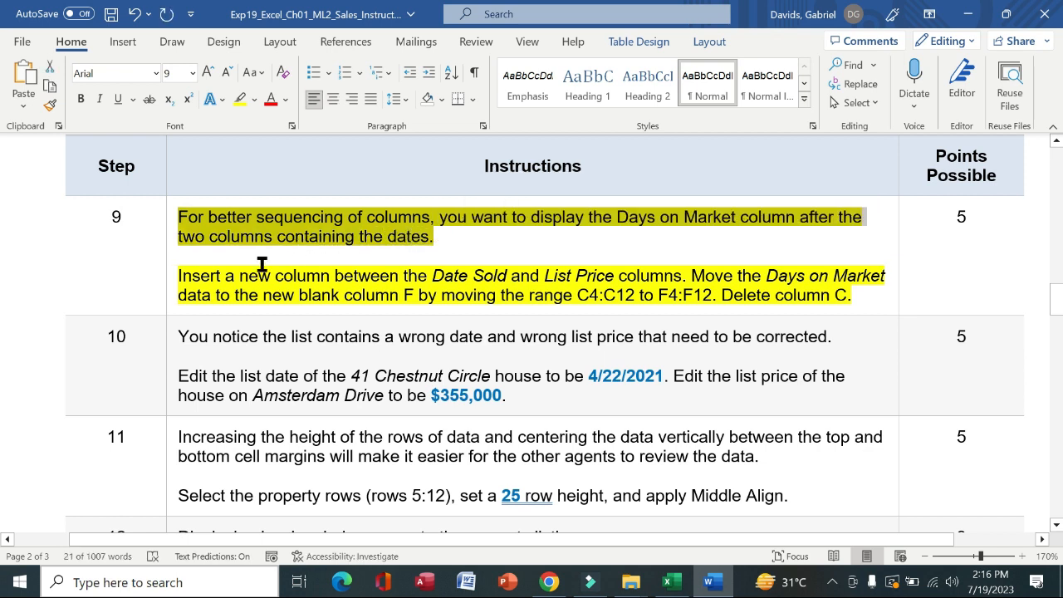
{"action": "left_click_drag", "start_coordinate": [179, 275], "coordinate": [688, 272]}
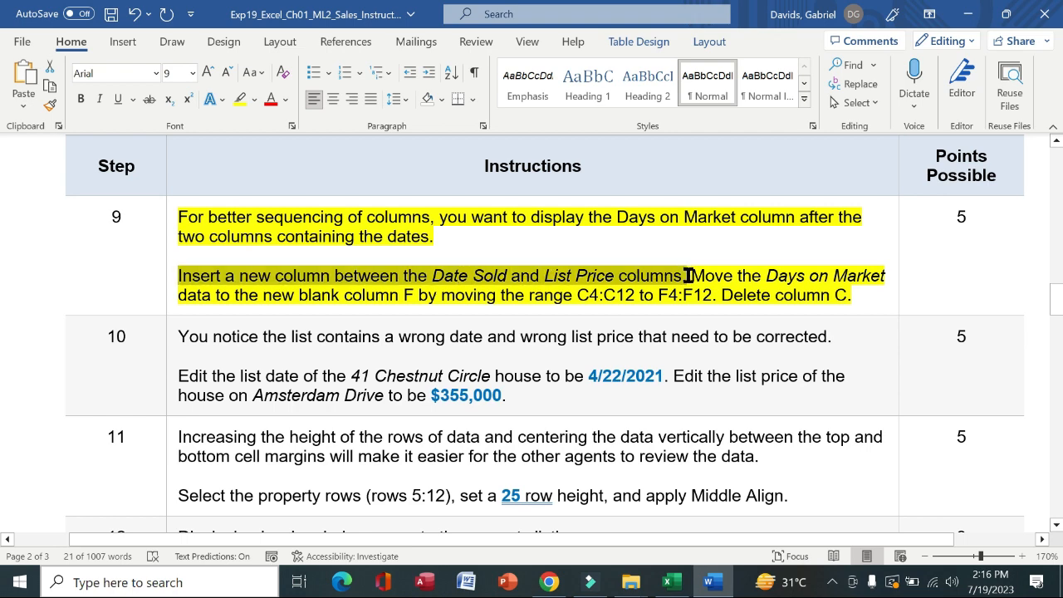
Switch to Excel and insert a new blank column F between the Date Sold and List Price columns.
{"action": "left_click", "coordinate": [670, 581]}
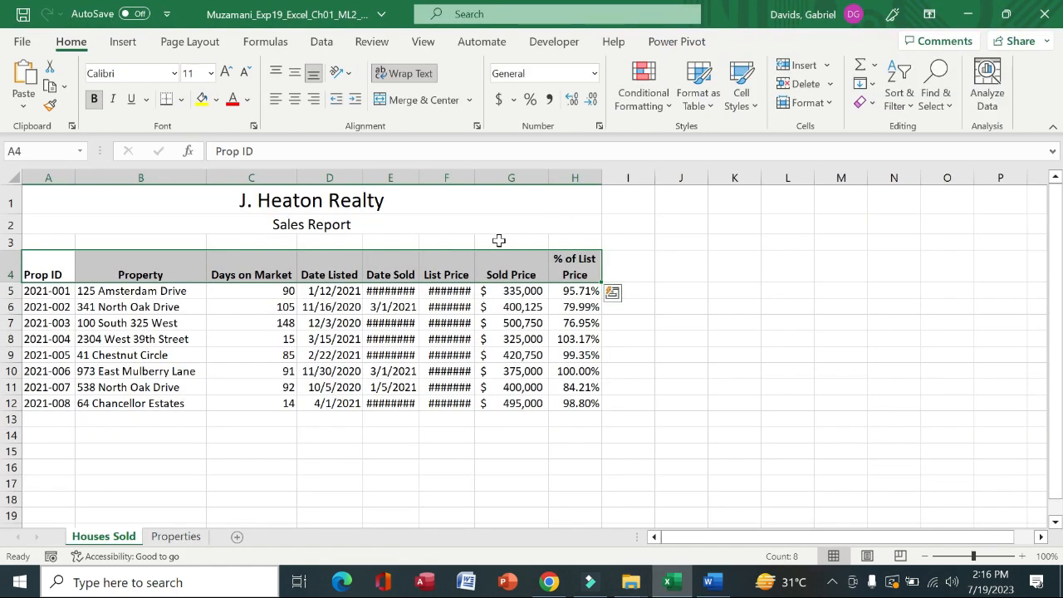
{"action": "left_click", "coordinate": [449, 177]}
{"action": "right_click", "coordinate": [449, 176]}
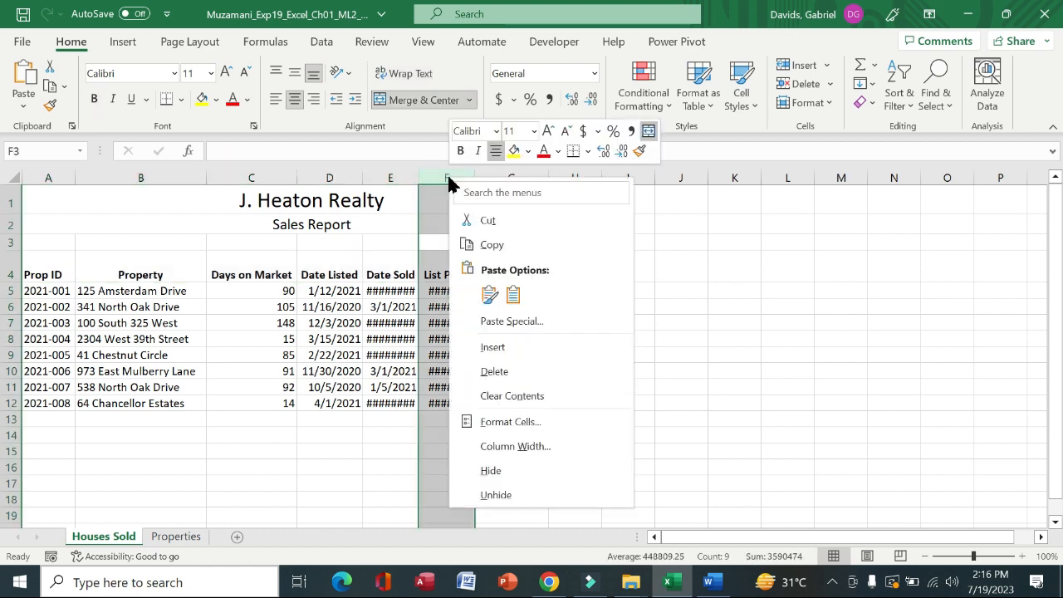
{"action": "left_click", "coordinate": [497, 347]}
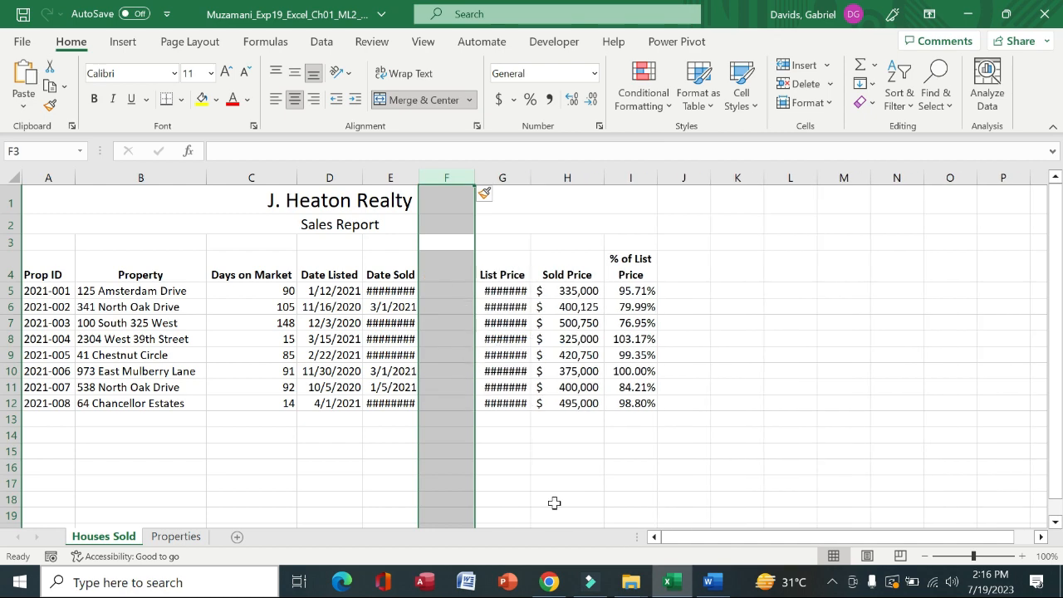
Return to Word and read the rest of step 9 on moving the Days on Market data and deleting column C.
{"action": "left_click", "coordinate": [709, 582]}
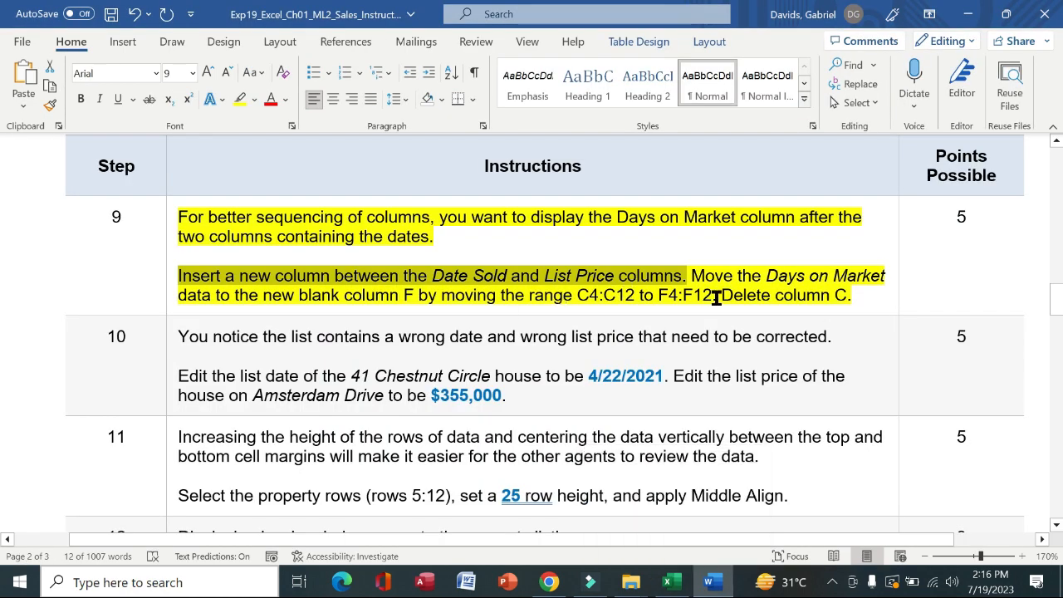
{"action": "left_click_drag", "start_coordinate": [692, 276], "coordinate": [404, 318]}
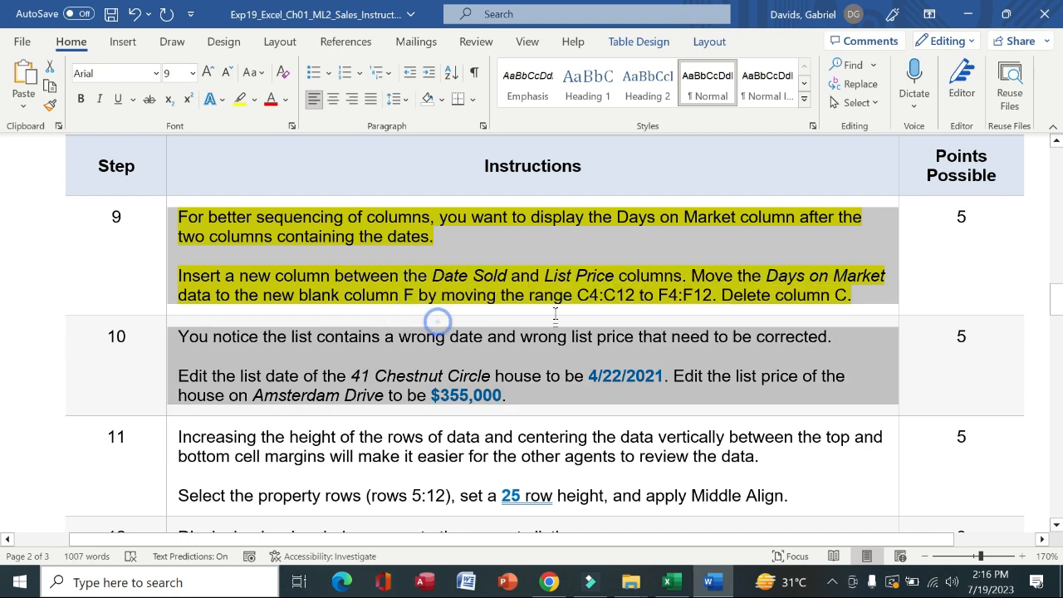
{"action": "left_click", "coordinate": [955, 285]}
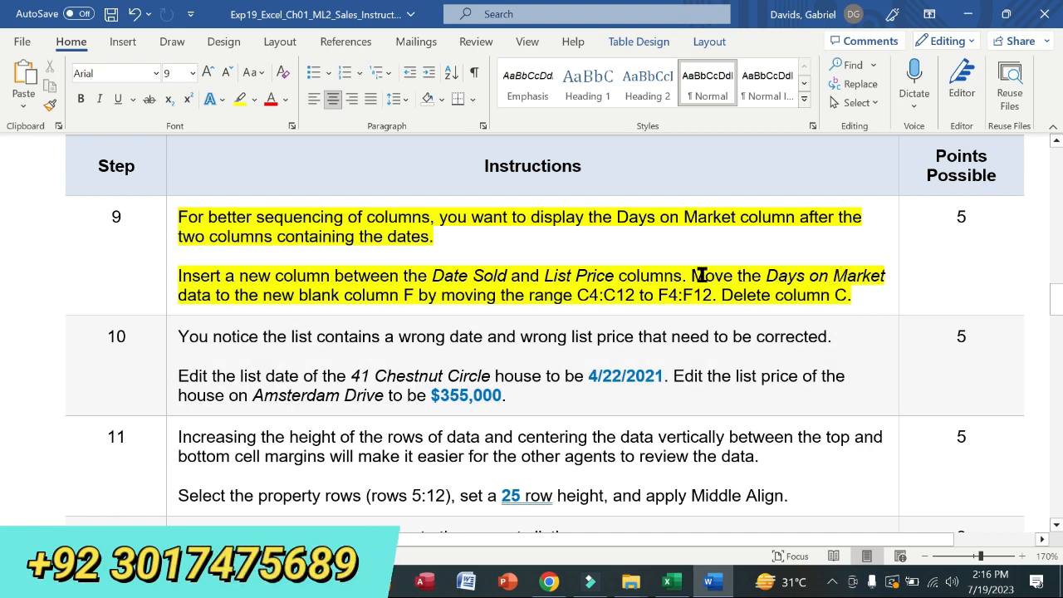
{"action": "left_click_drag", "start_coordinate": [726, 274], "coordinate": [226, 295]}
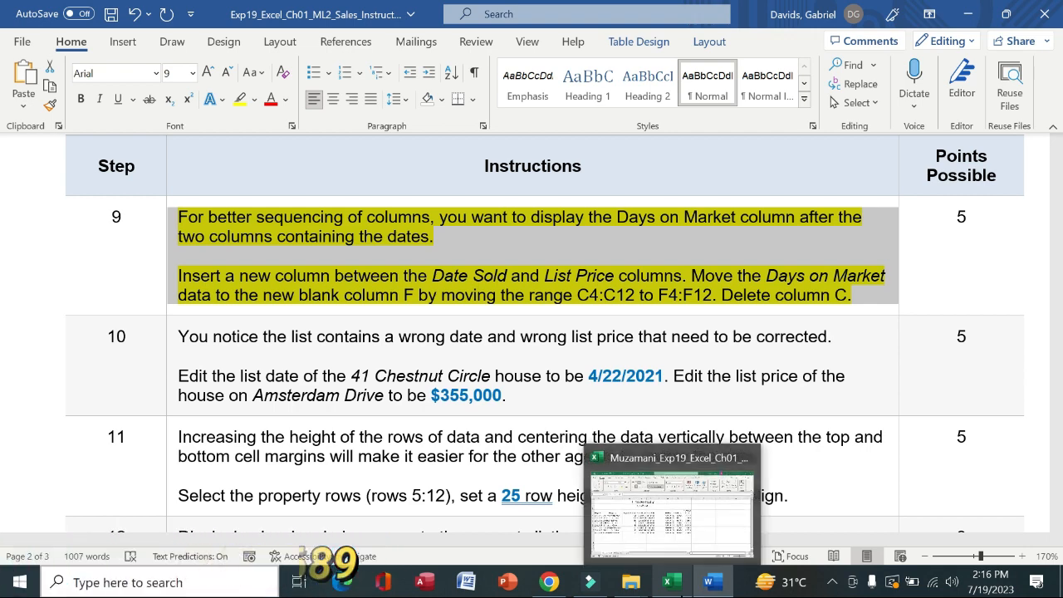
{"action": "left_click", "coordinate": [670, 581]}
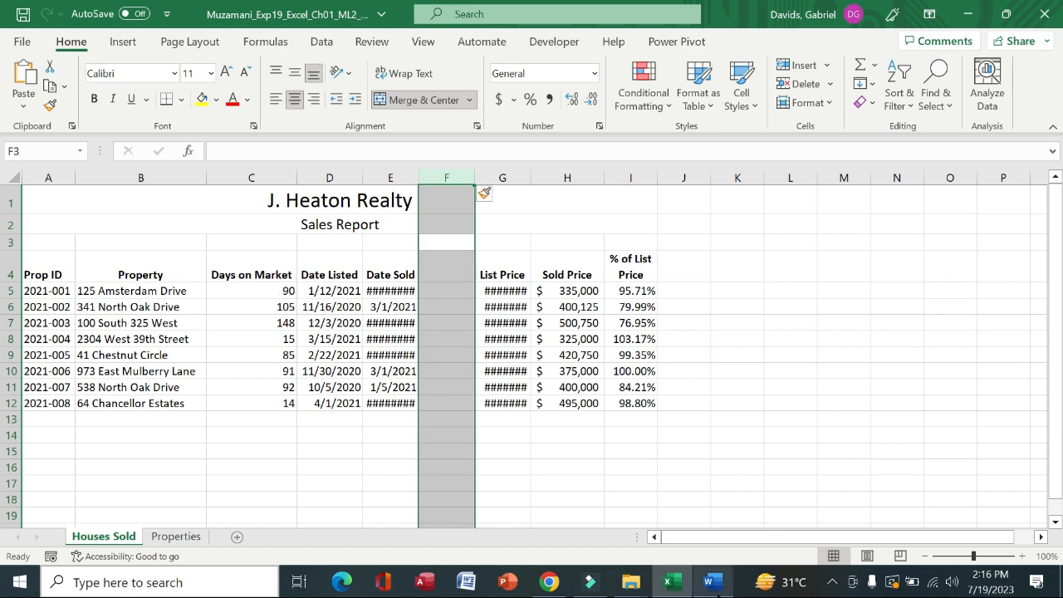
{"action": "left_click", "coordinate": [711, 583]}
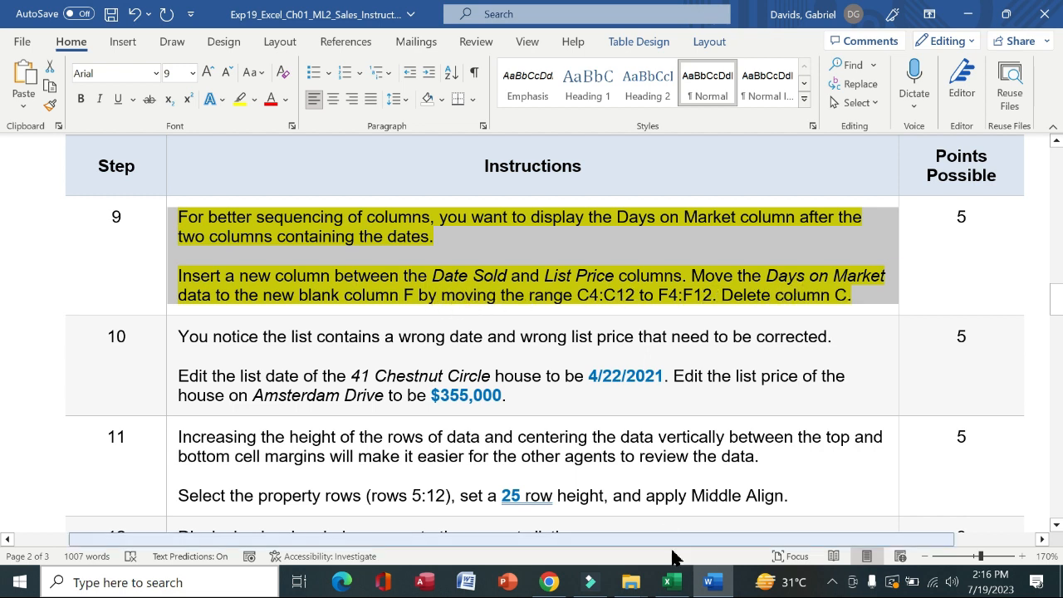
In Excel, move the Days on Market data from C4:C12 to F4:F12.
{"action": "left_click", "coordinate": [668, 582]}
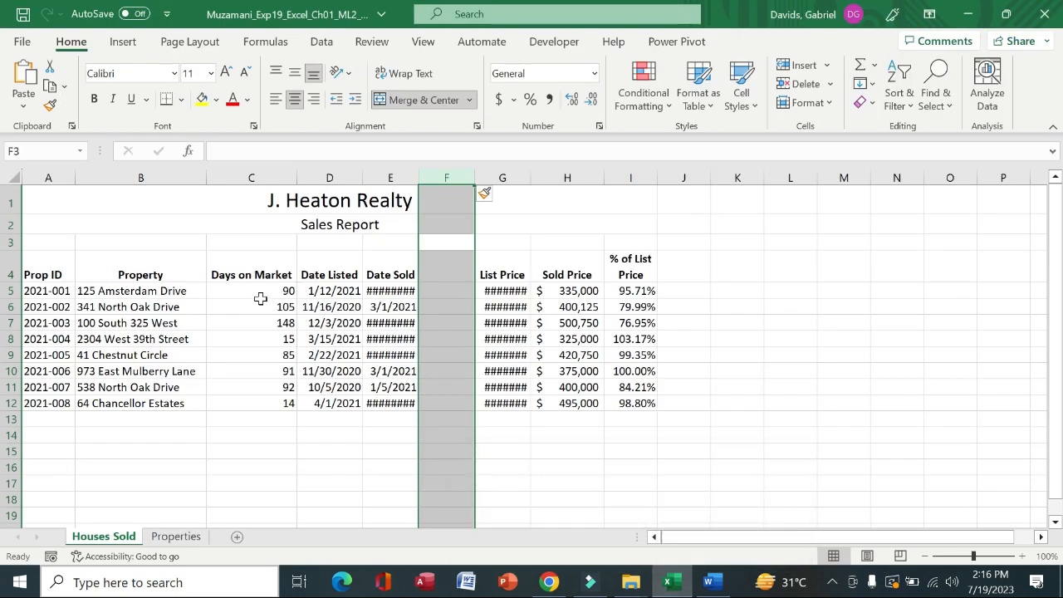
{"action": "left_click_drag", "start_coordinate": [266, 268], "coordinate": [267, 403]}
{"action": "right_click", "coordinate": [267, 403]}
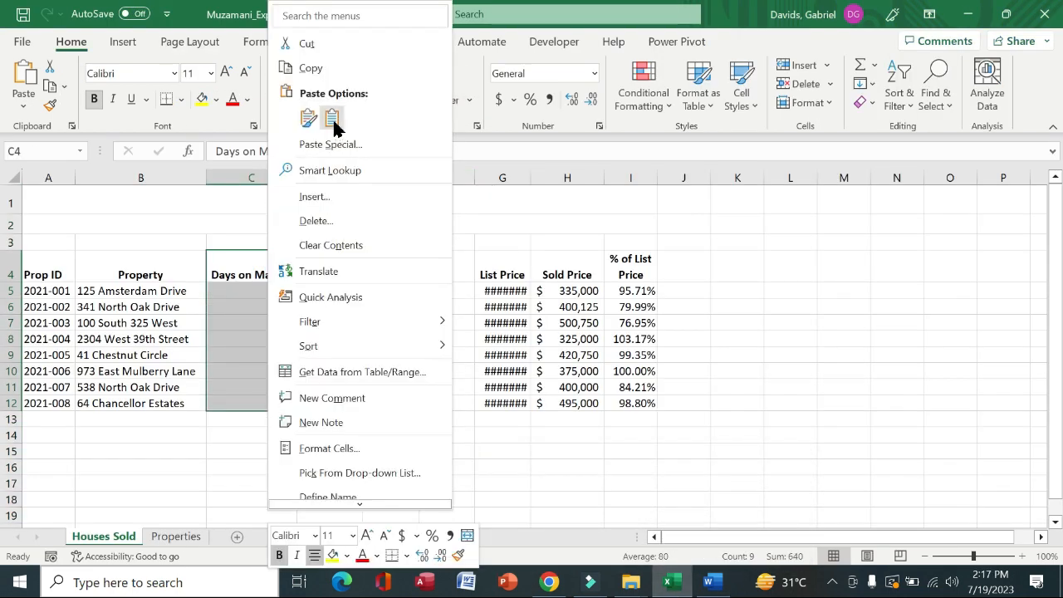
{"action": "left_click", "coordinate": [321, 52]}
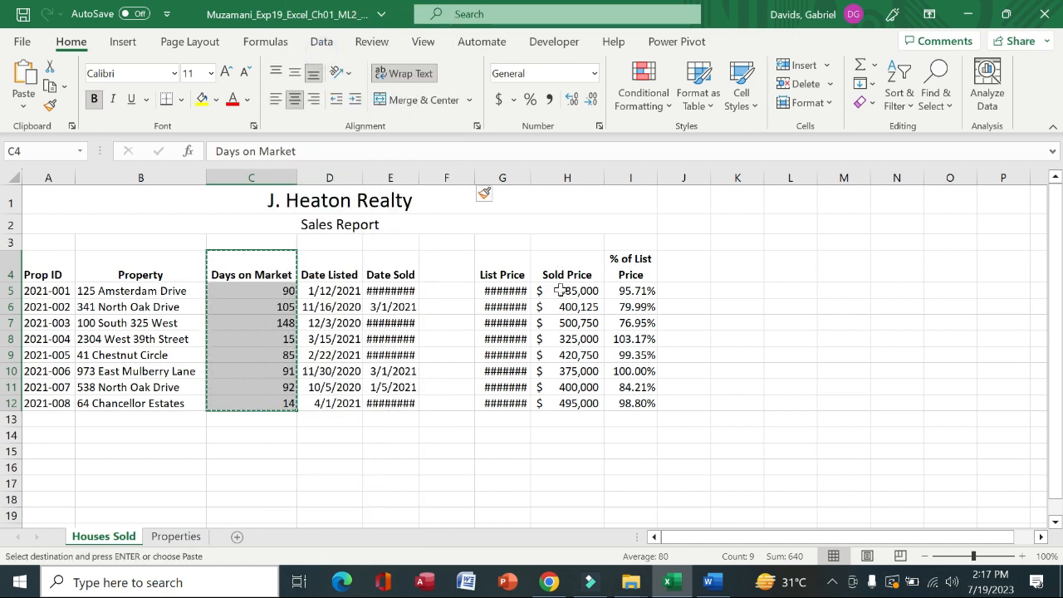
{"action": "left_click_drag", "start_coordinate": [459, 280], "coordinate": [449, 403]}
{"action": "key", "text": "ctrl+v"}
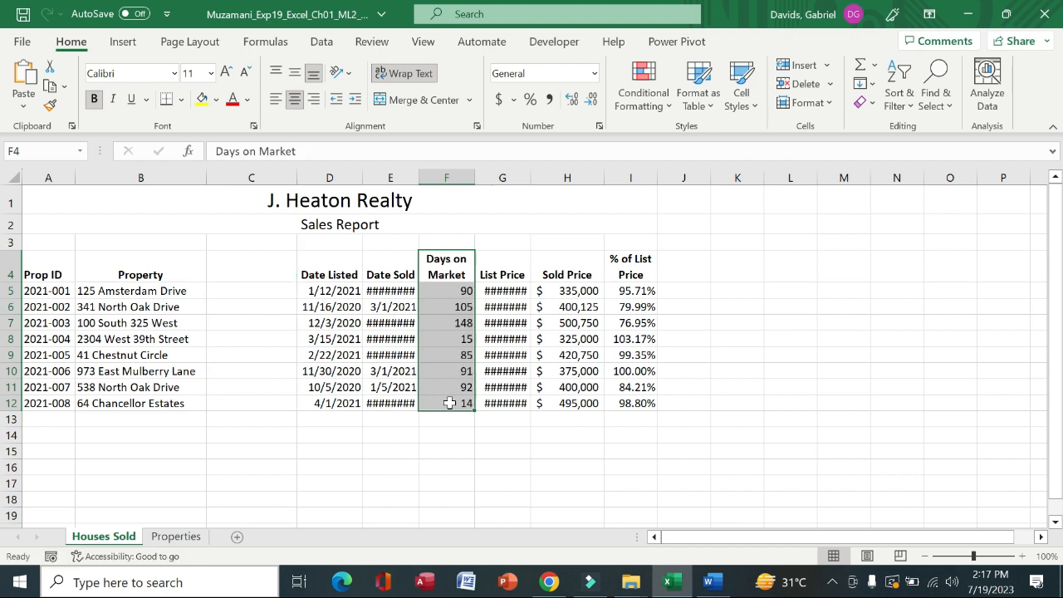
Delete the emptied column C from the Houses Sold sheet.
{"action": "left_click", "coordinate": [246, 172]}
{"action": "right_click", "coordinate": [245, 175]}
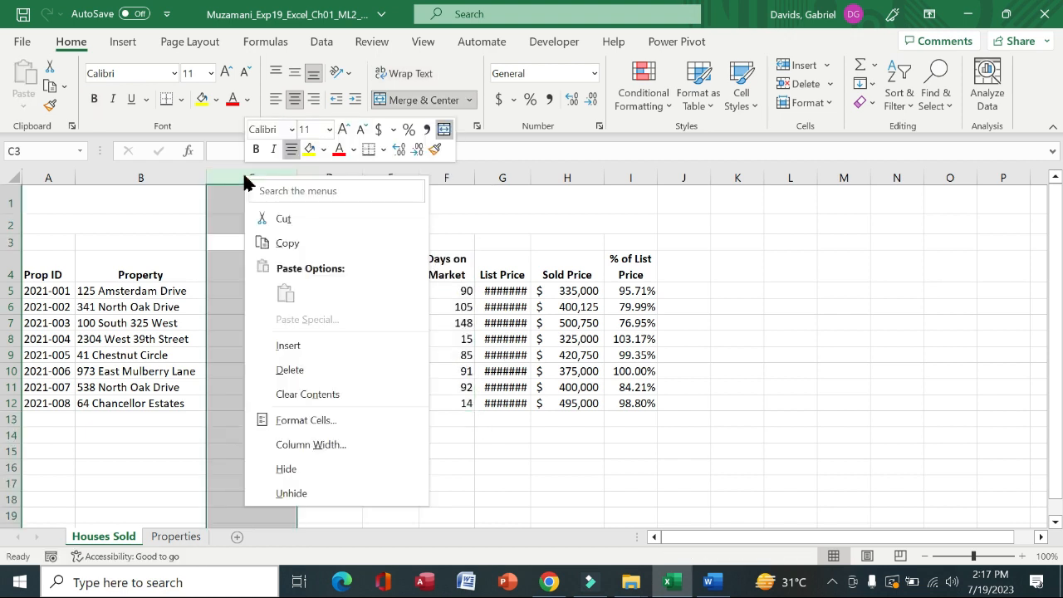
{"action": "left_click", "coordinate": [290, 370]}
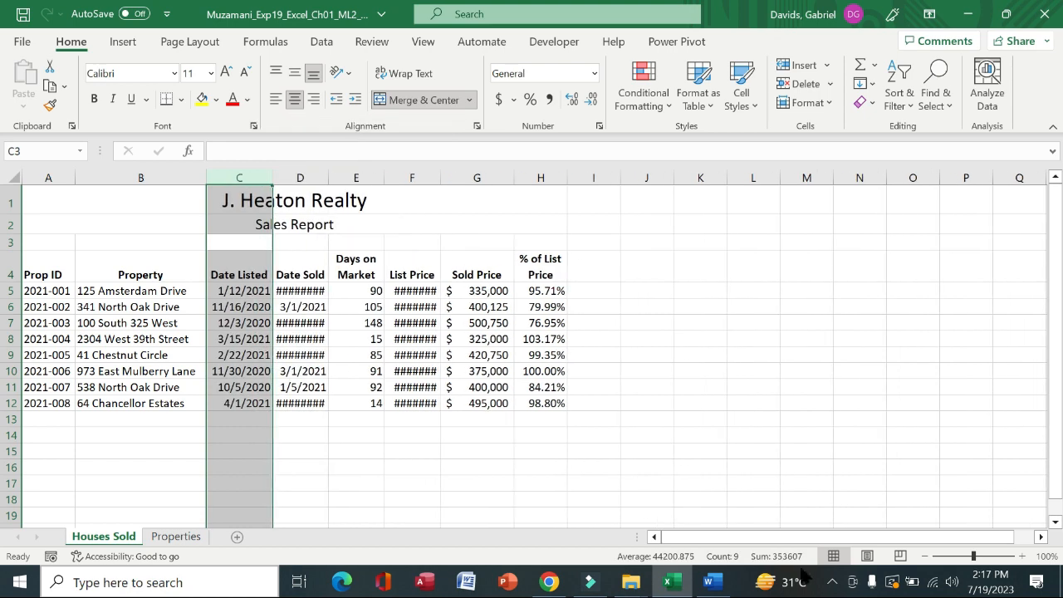
Return to Word, move the yellow highlight from step 9 to step 10, and read step 10.
{"action": "left_click", "coordinate": [720, 585]}
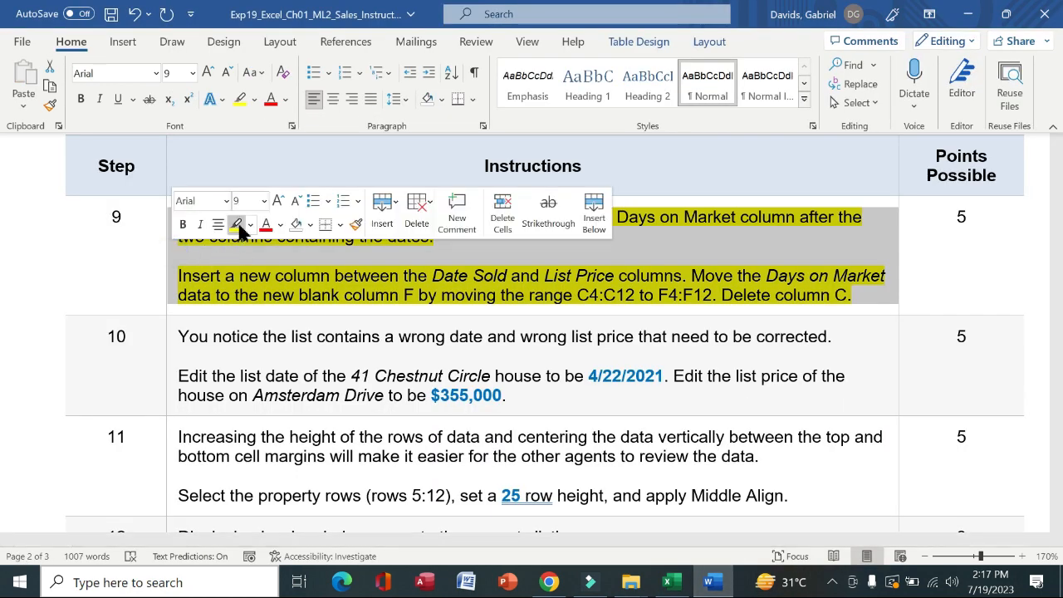
{"action": "left_click", "coordinate": [236, 224]}
{"action": "left_click", "coordinate": [170, 366]}
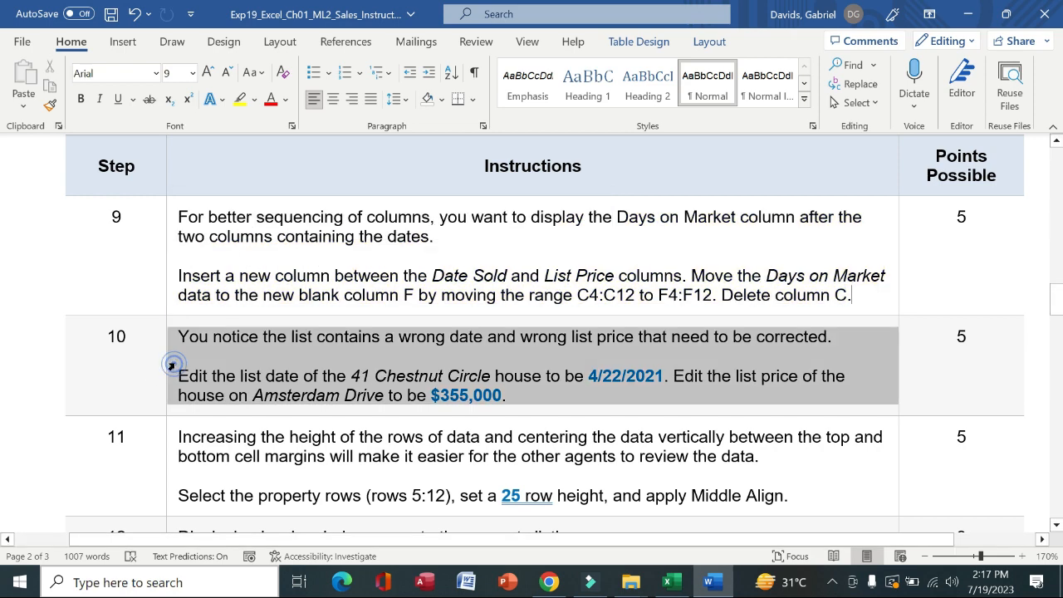
{"action": "left_click", "coordinate": [238, 339]}
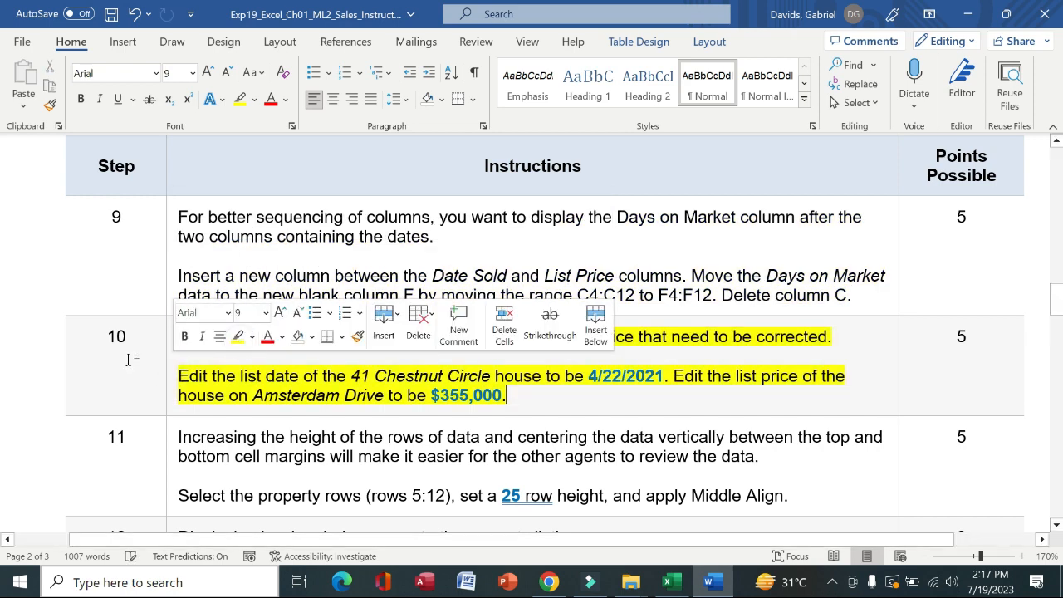
{"action": "left_click", "coordinate": [128, 359]}
{"action": "left_click_drag", "start_coordinate": [184, 337], "coordinate": [828, 332]}
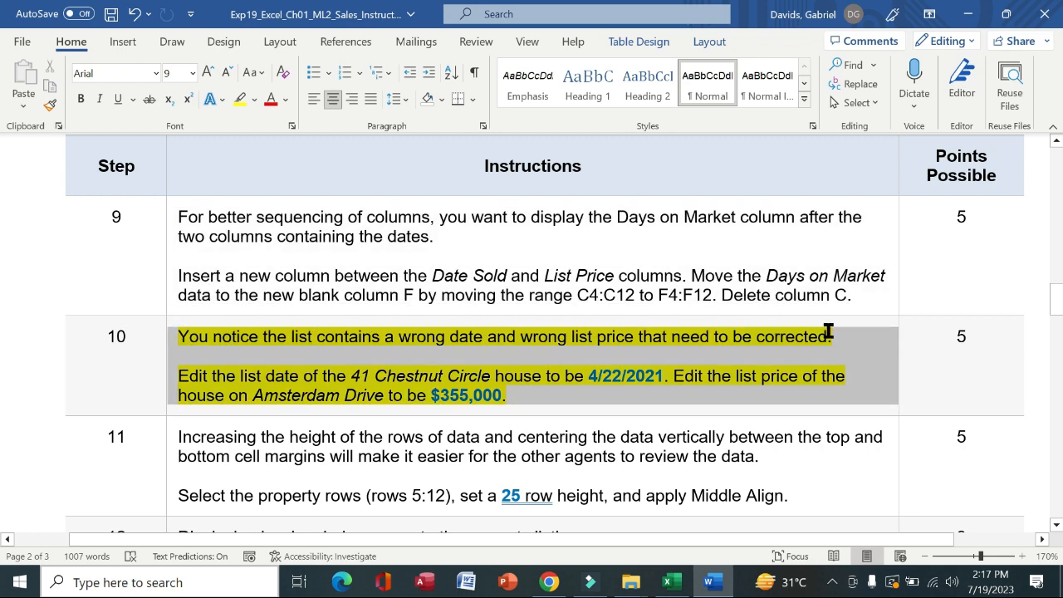
{"action": "left_click", "coordinate": [110, 362]}
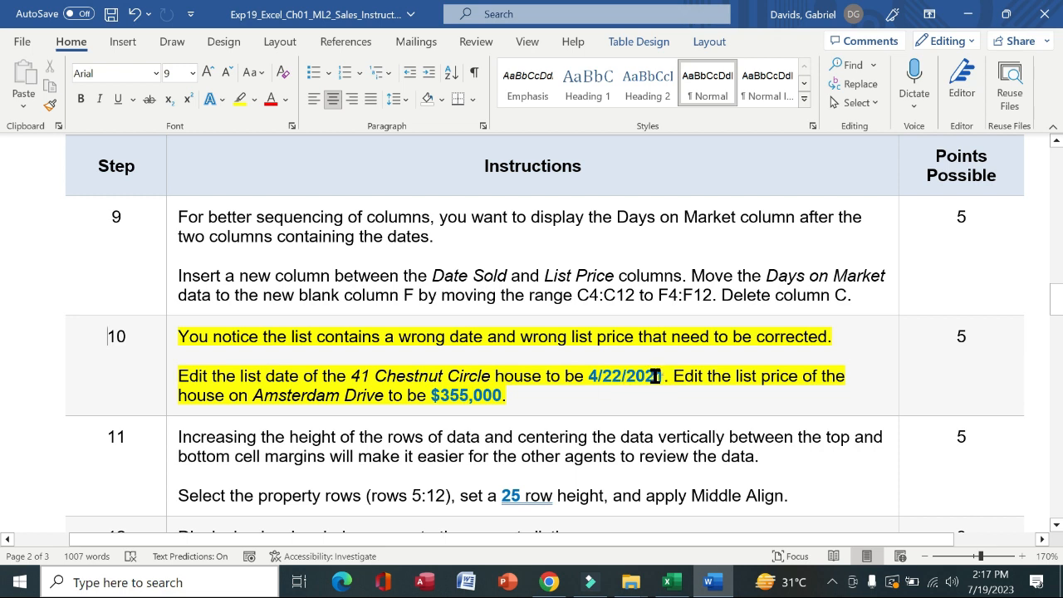
Copy the date 4/22/2021 from step 10 and, in Excel, paste it as the Chestnut Circle house's list date in C9.
{"action": "left_click_drag", "start_coordinate": [656, 376], "coordinate": [592, 378]}
{"action": "key", "text": "ctrl+c"}
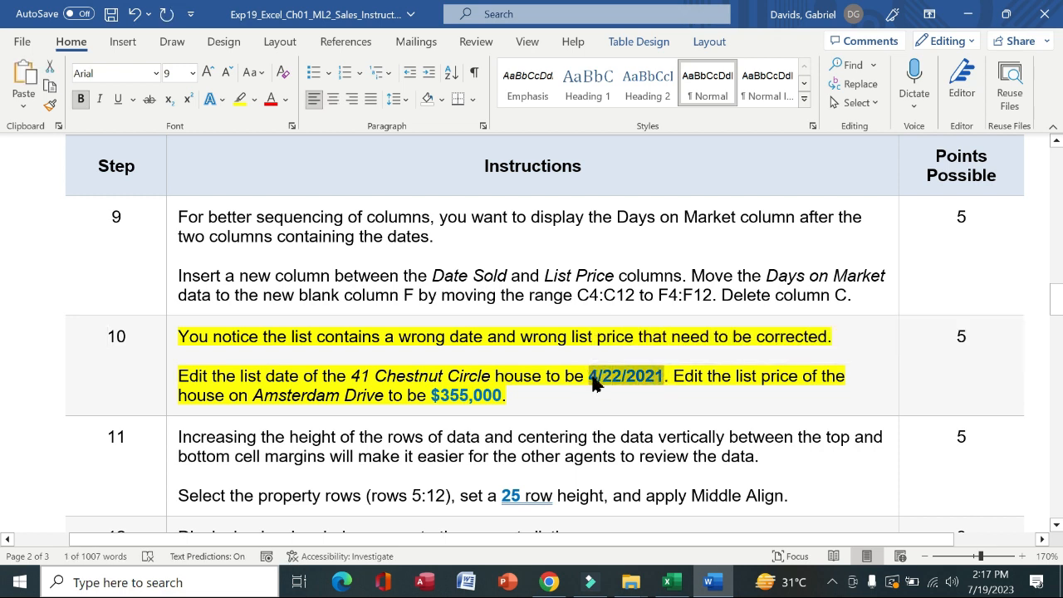
{"action": "left_click_drag", "start_coordinate": [182, 375], "coordinate": [652, 383]}
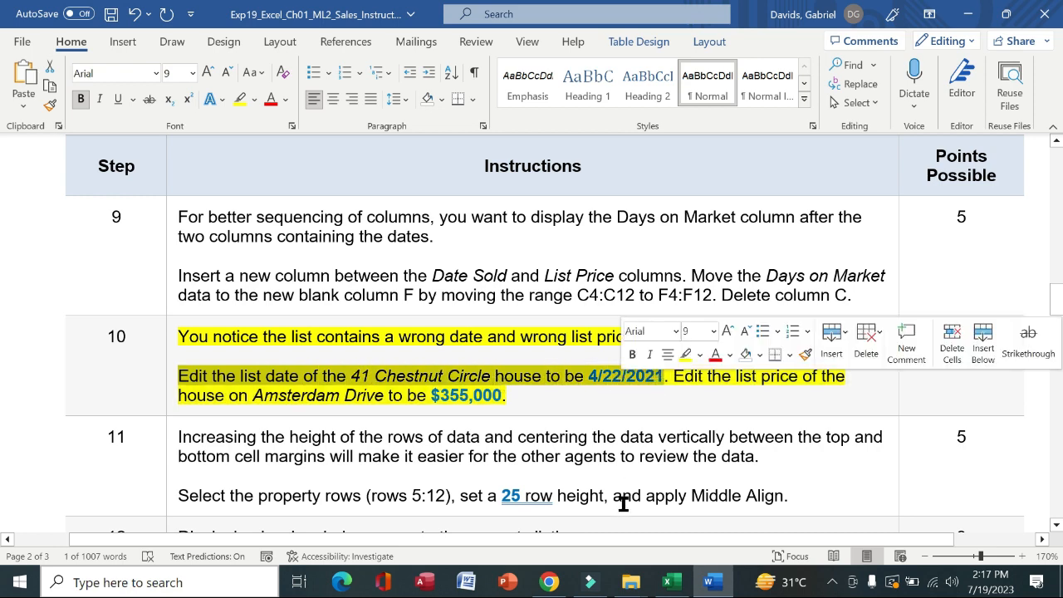
{"action": "left_click", "coordinate": [673, 583]}
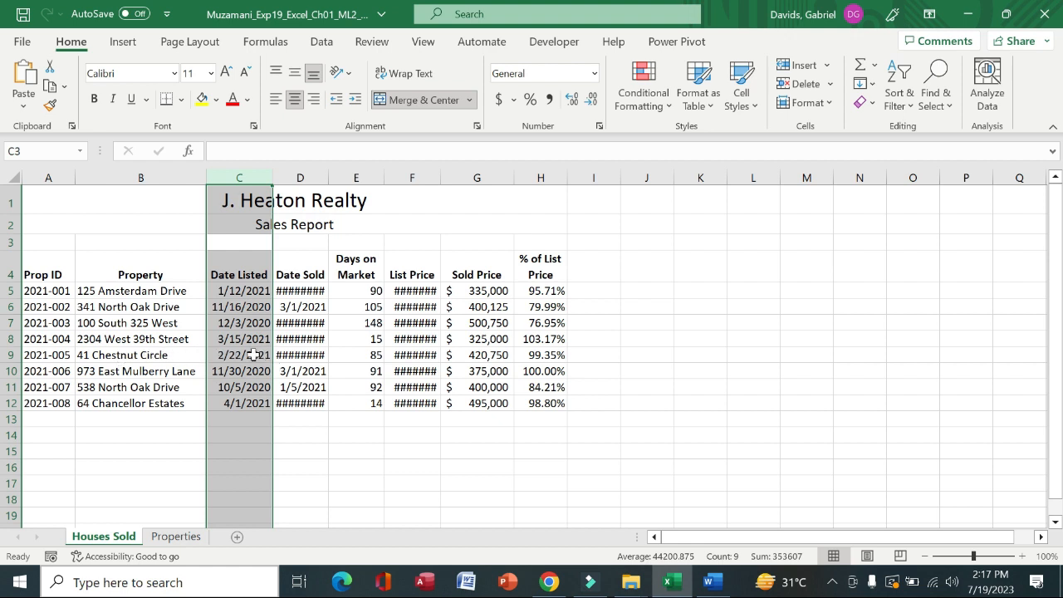
{"action": "left_click", "coordinate": [253, 354]}
{"action": "left_click", "coordinate": [263, 151]}
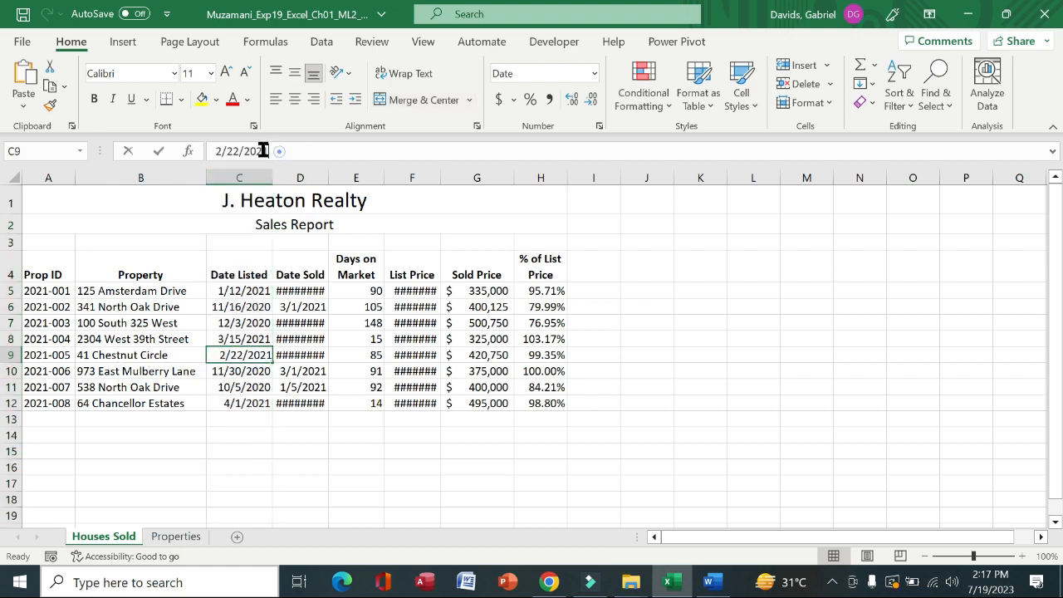
{"action": "left_click_drag", "start_coordinate": [273, 151], "coordinate": [211, 147]}
{"action": "key", "text": "ctrl+v"}
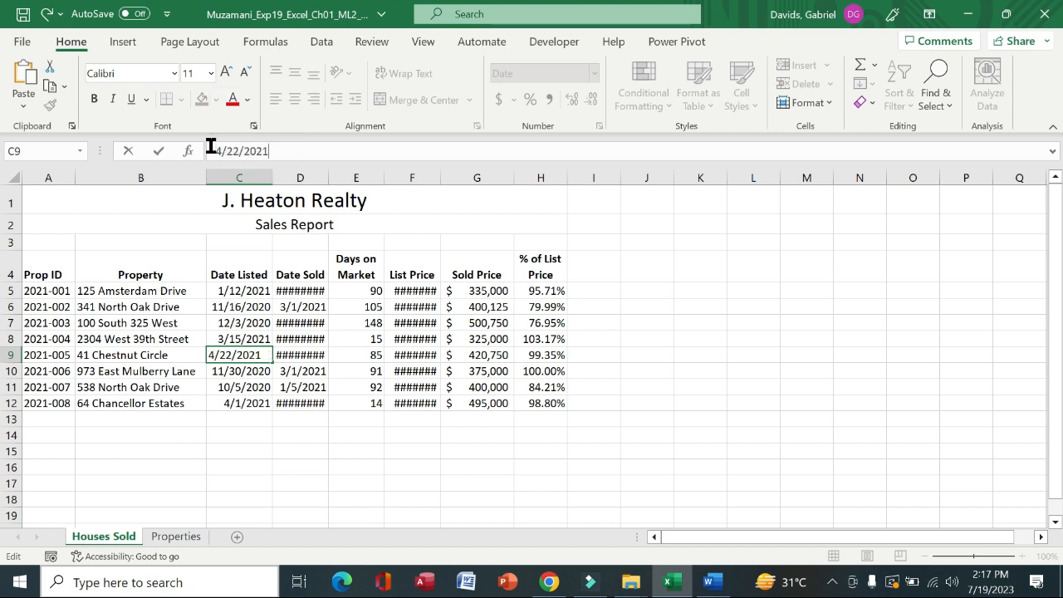
{"action": "key", "text": "Return"}
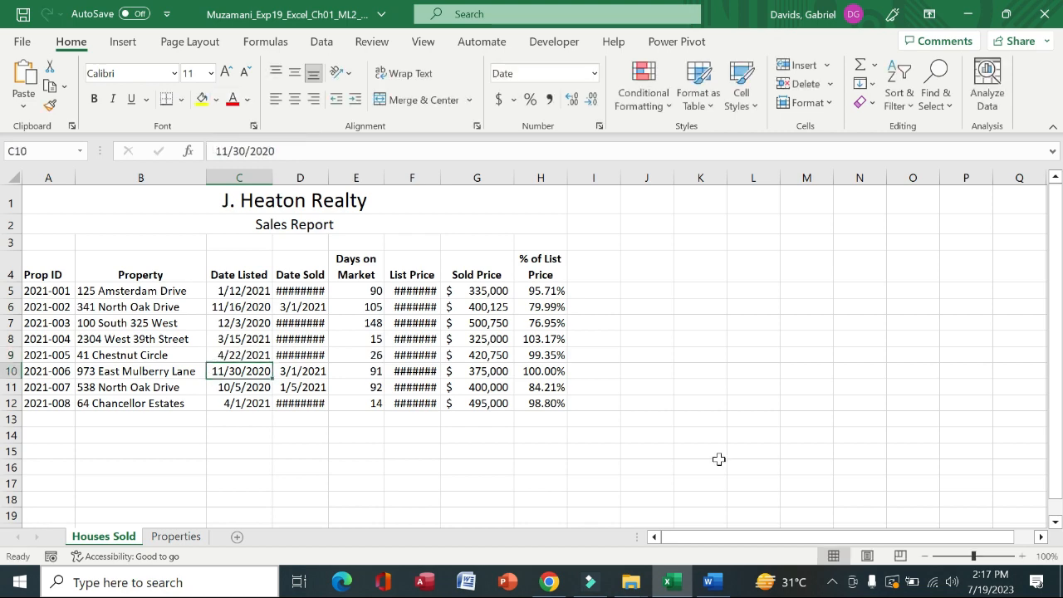
Copy $355,000 from step 10 in Word and, in Excel, enter it as the Amsterdam Drive house's list price in F5.
{"action": "left_click", "coordinate": [708, 582]}
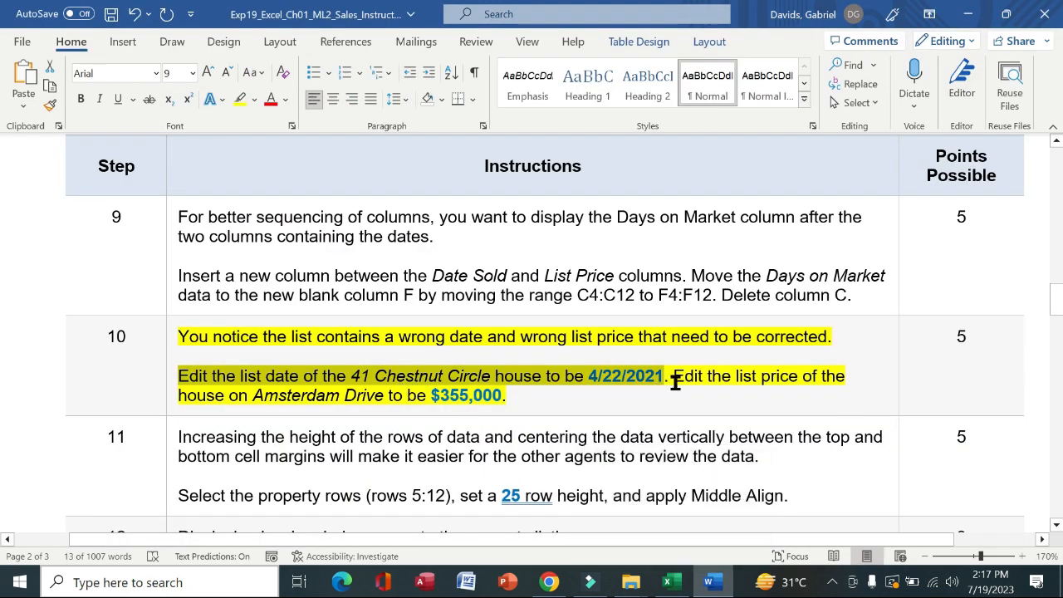
{"action": "left_click_drag", "start_coordinate": [497, 395], "coordinate": [434, 396]}
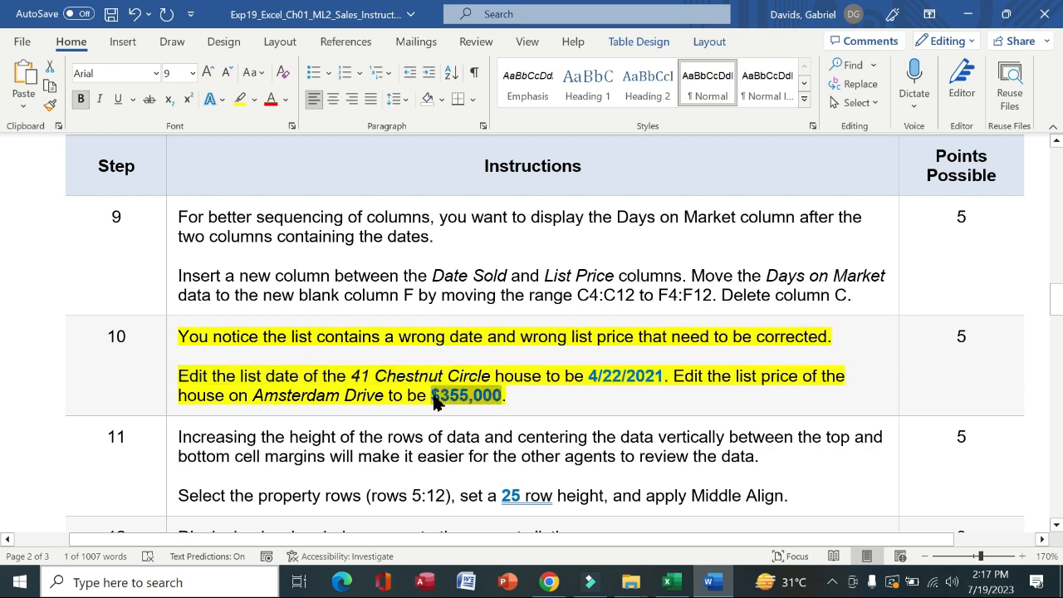
{"action": "left_click_drag", "start_coordinate": [676, 377], "coordinate": [844, 389]}
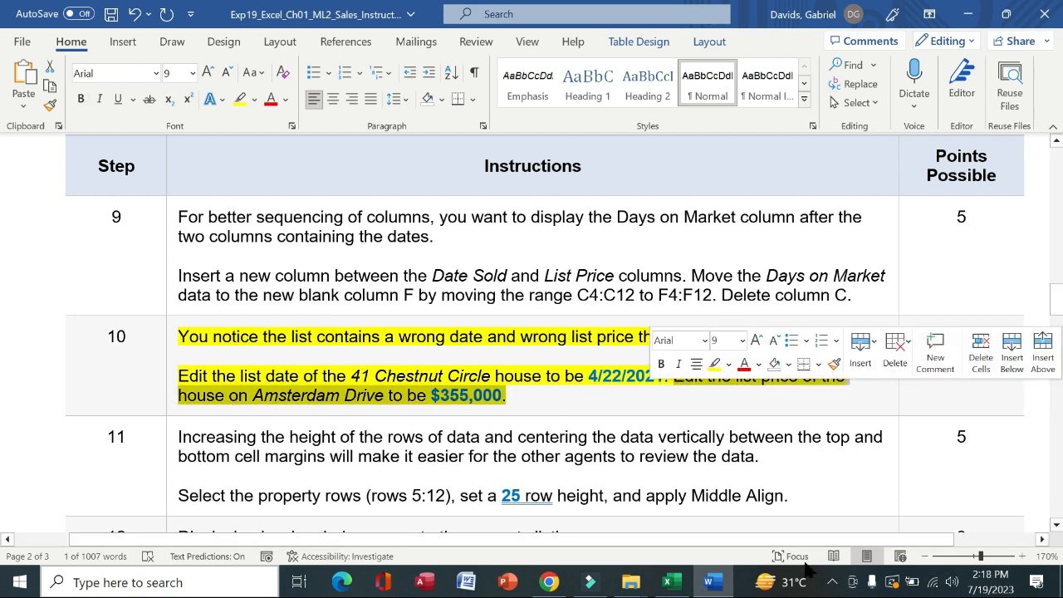
{"action": "left_click", "coordinate": [667, 582]}
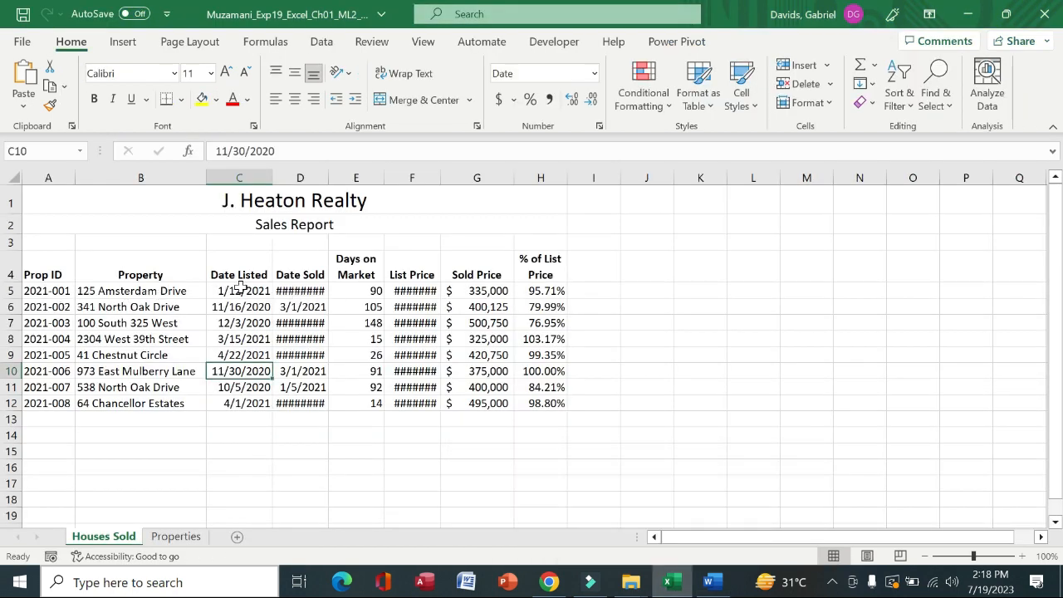
{"action": "left_click", "coordinate": [411, 290]}
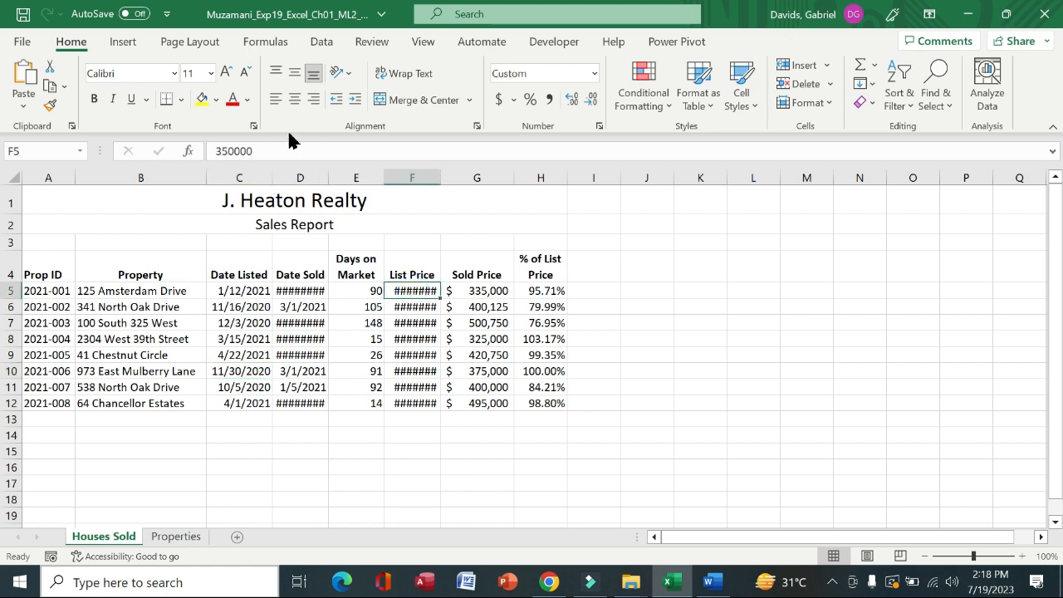
{"action": "double_click", "coordinate": [249, 148]}
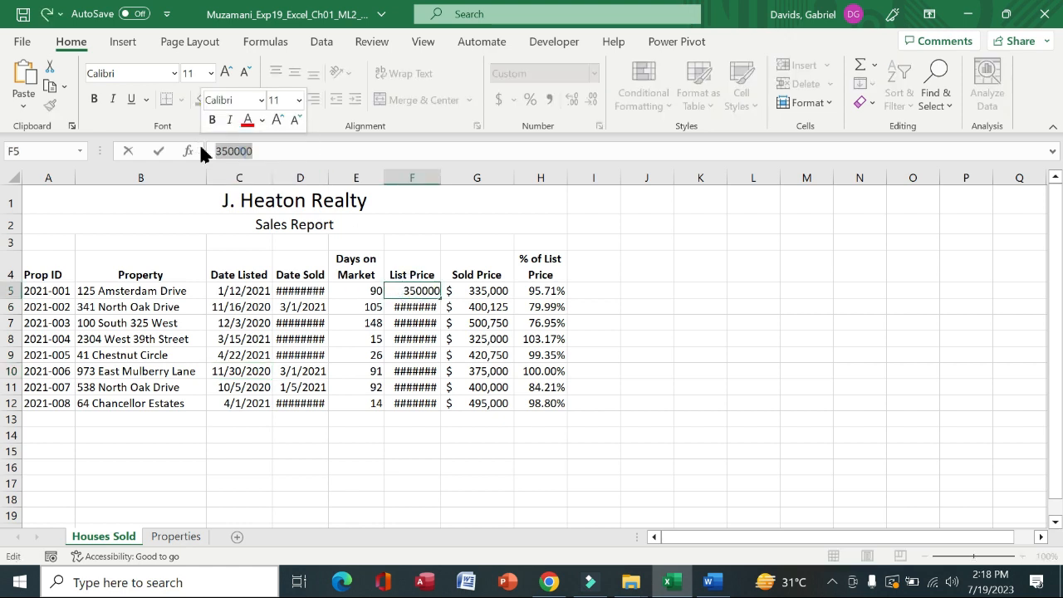
{"action": "type", "text": "$355,000"}
{"action": "key", "text": "Return"}
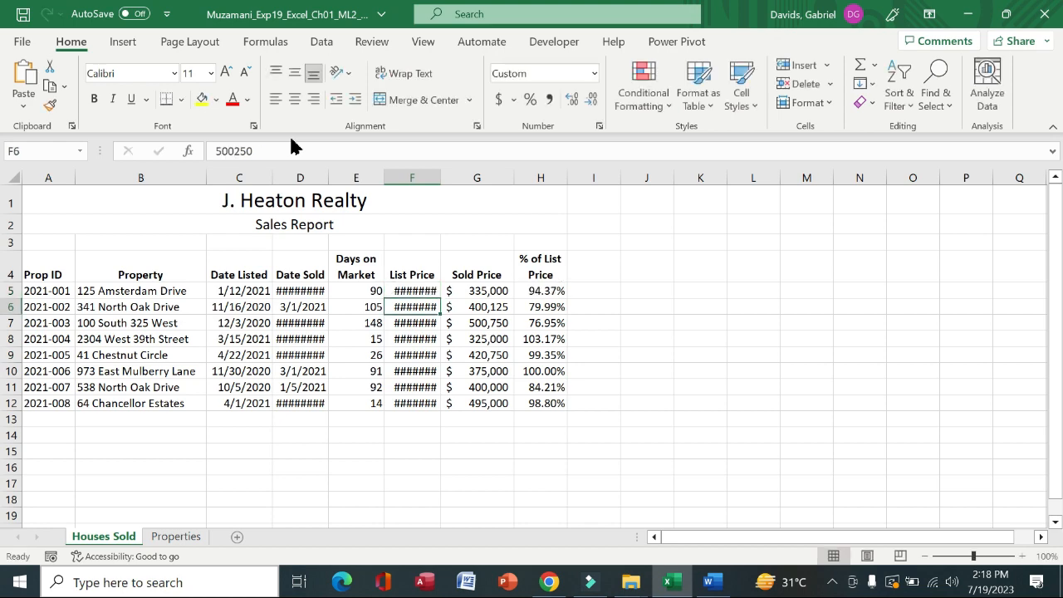
Return to Word and remove the yellow highlight from step 10.
{"action": "left_click", "coordinate": [712, 583]}
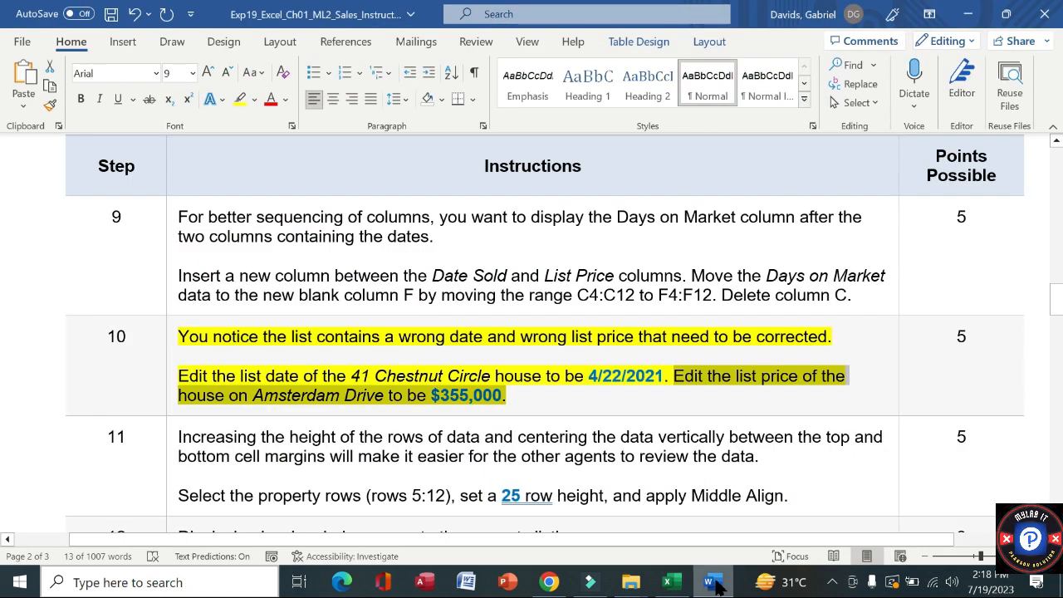
{"action": "left_click", "coordinate": [170, 363]}
{"action": "left_click", "coordinate": [238, 337]}
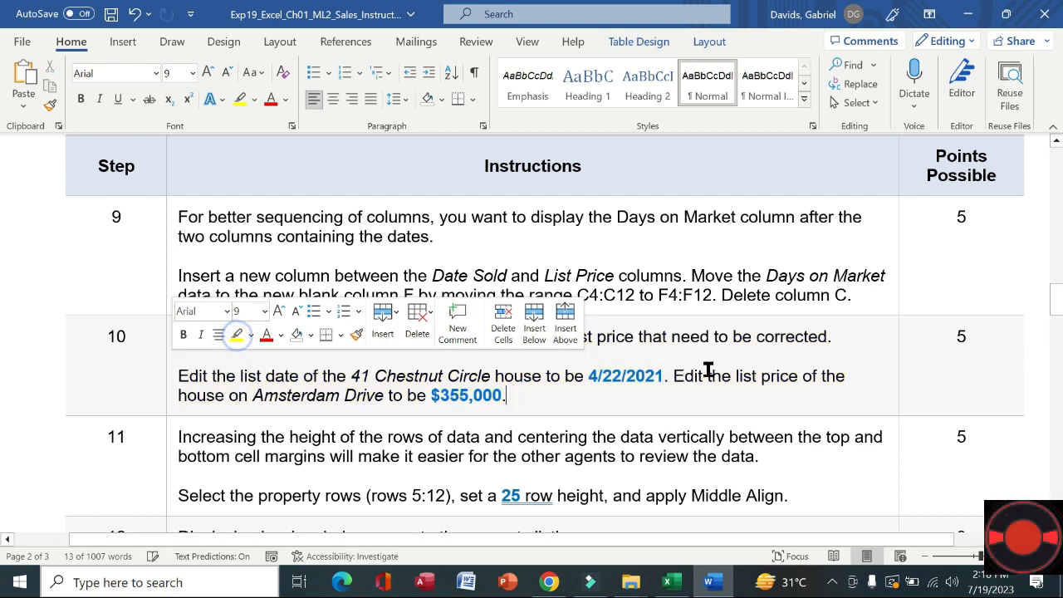
Highlight the step 11 instructions in yellow and read them.
{"action": "left_click", "coordinate": [168, 452]}
{"action": "left_click", "coordinate": [235, 421]}
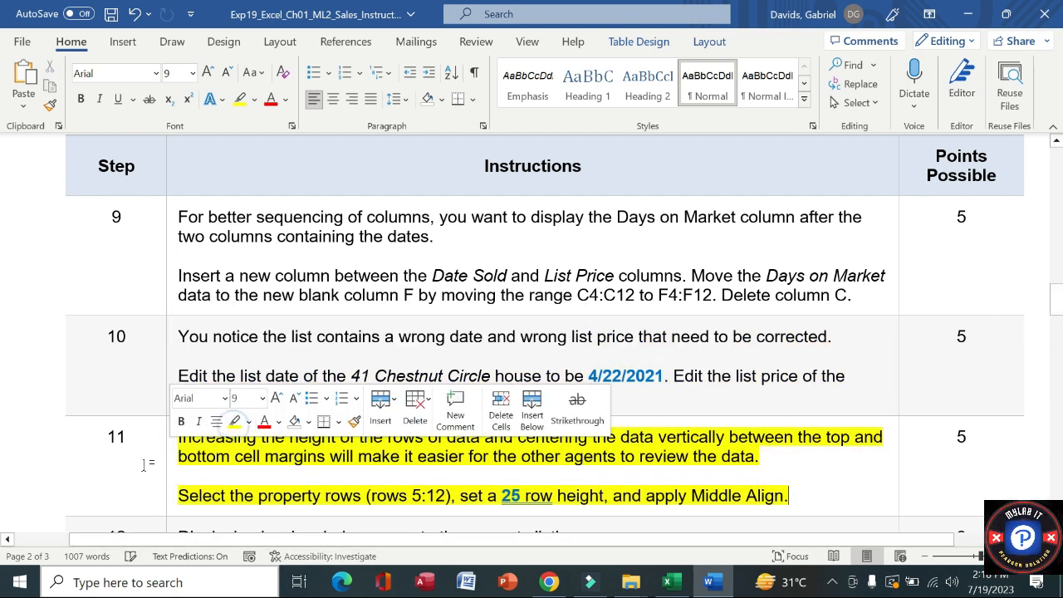
{"action": "left_click", "coordinate": [141, 465]}
{"action": "left_click_drag", "start_coordinate": [179, 440], "coordinate": [773, 457]}
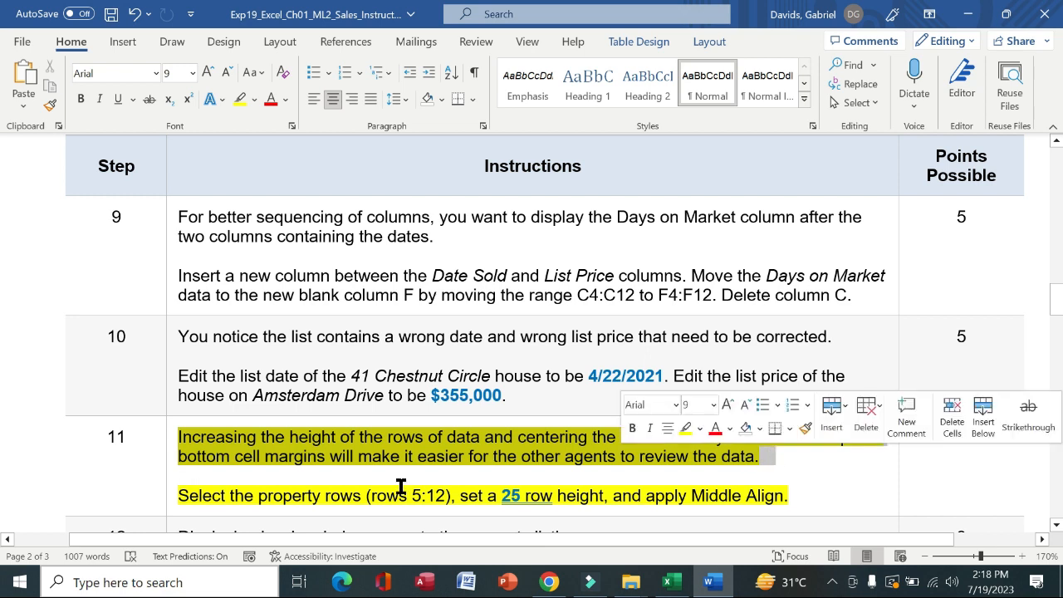
{"action": "left_click_drag", "start_coordinate": [183, 496], "coordinate": [791, 493]}
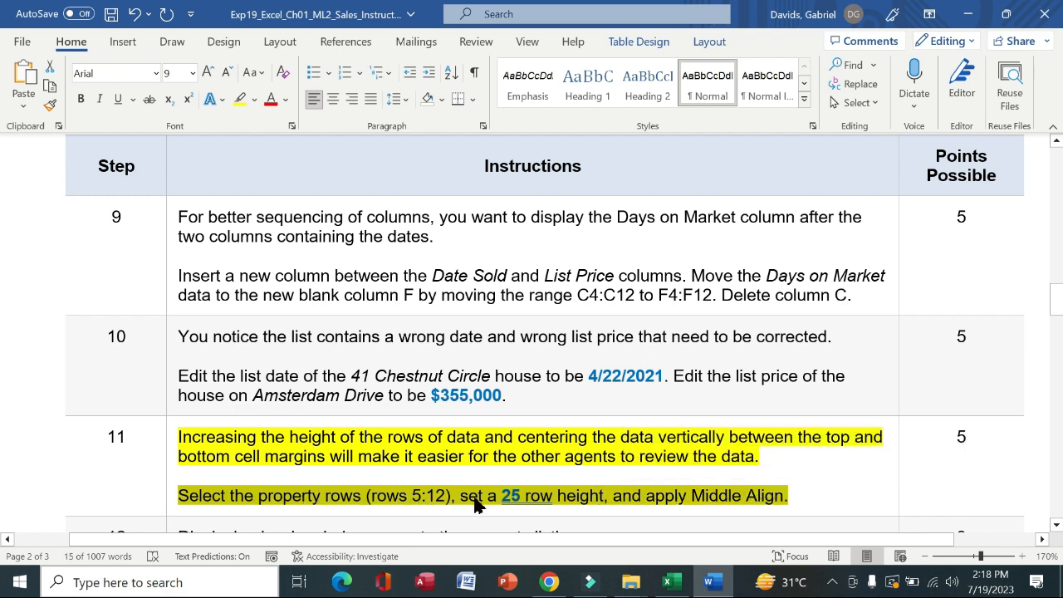
Switch to Excel, set the height of property rows 5:12 to 25, and apply Middle Align to them.
{"action": "left_click", "coordinate": [677, 589]}
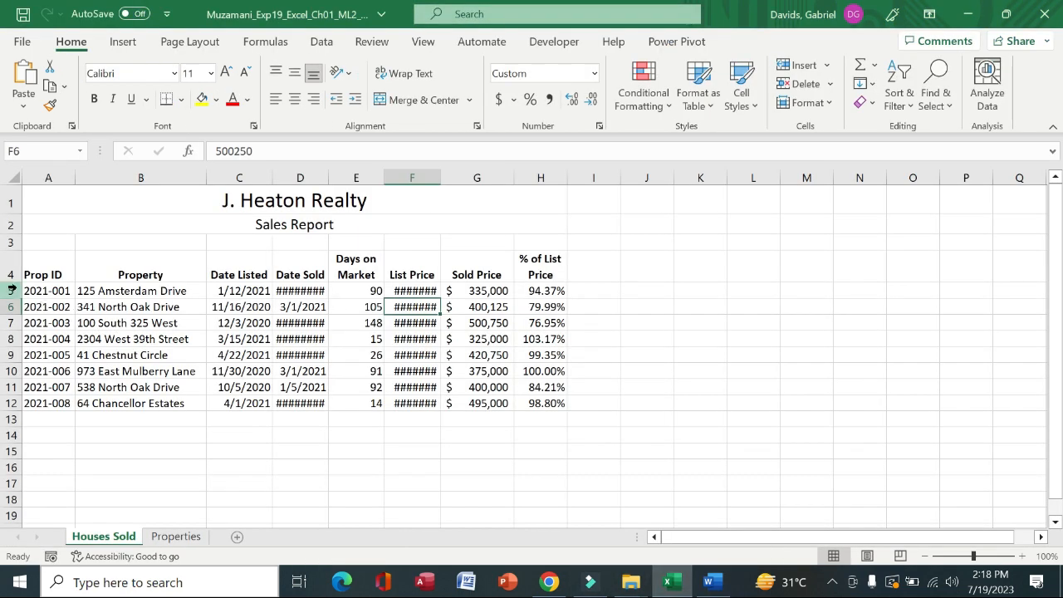
{"action": "left_click_drag", "start_coordinate": [11, 288], "coordinate": [9, 403]}
{"action": "right_click", "coordinate": [15, 371]}
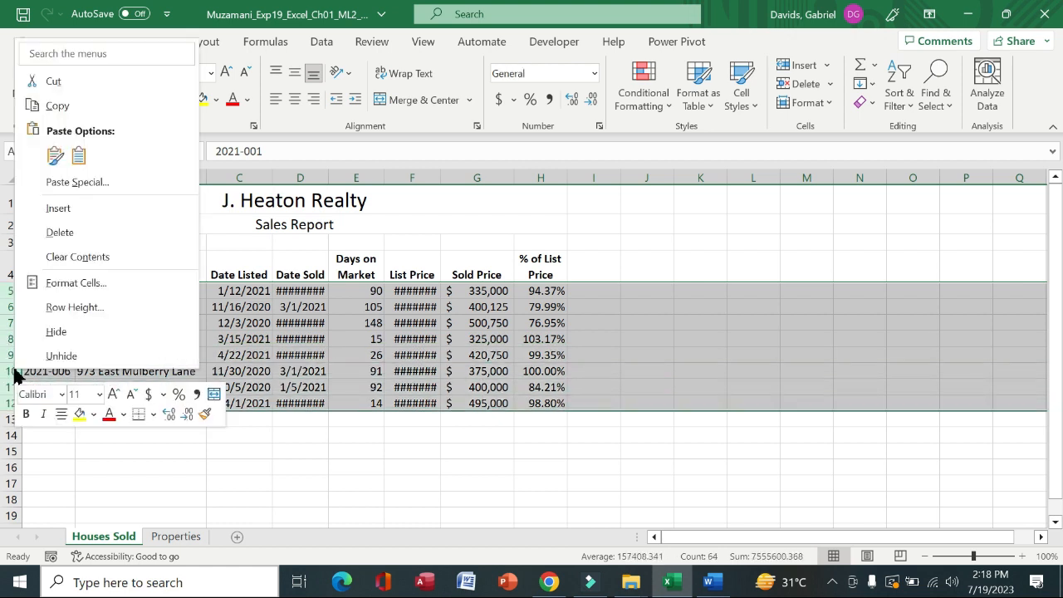
{"action": "left_click", "coordinate": [91, 310]}
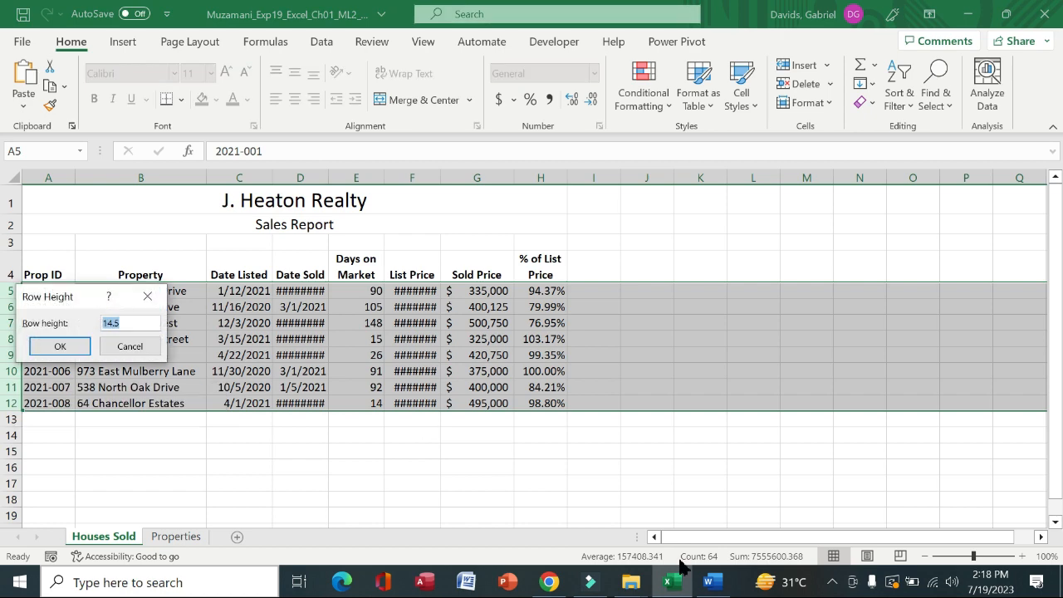
{"action": "left_click", "coordinate": [708, 581]}
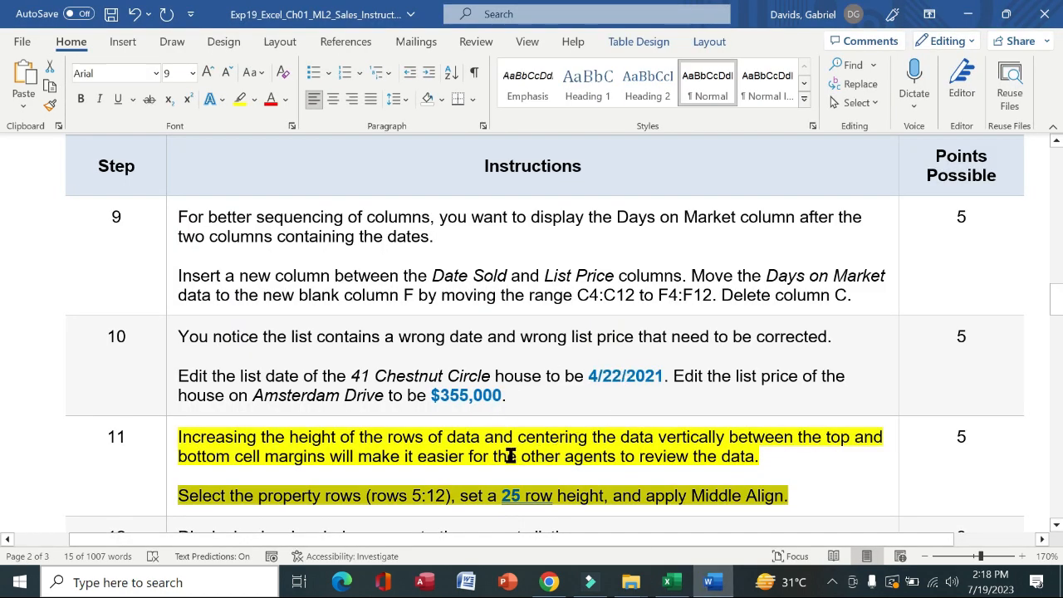
{"action": "left_click", "coordinate": [673, 583]}
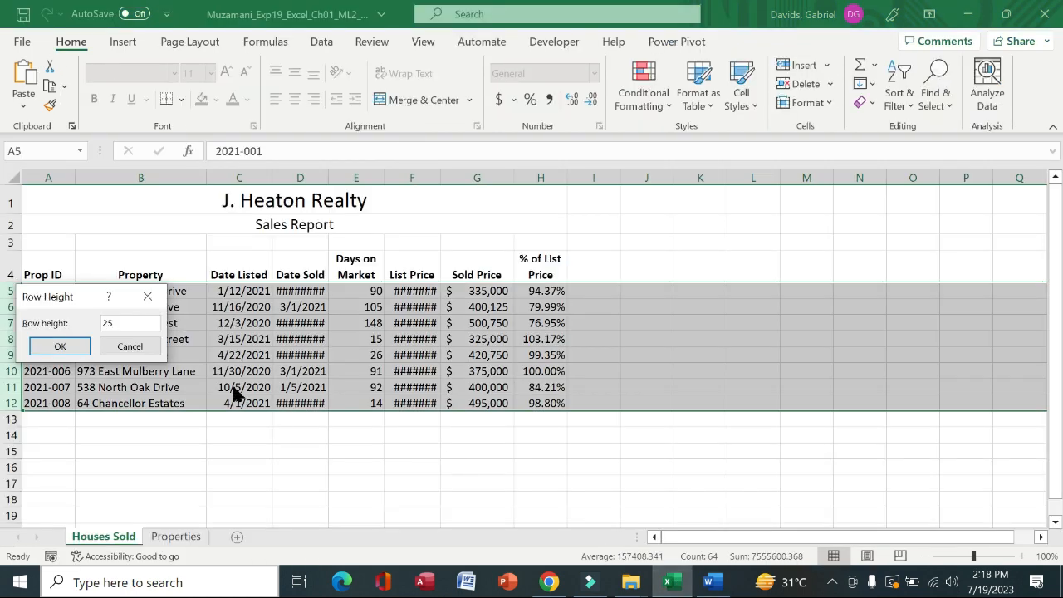
{"action": "left_click", "coordinate": [60, 346]}
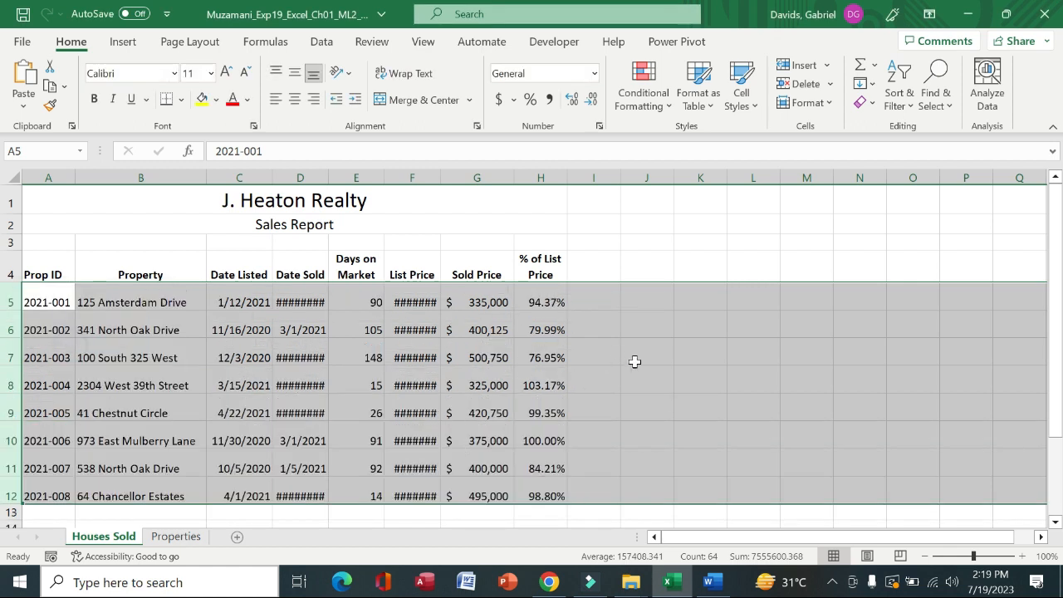
{"action": "left_click", "coordinate": [296, 75]}
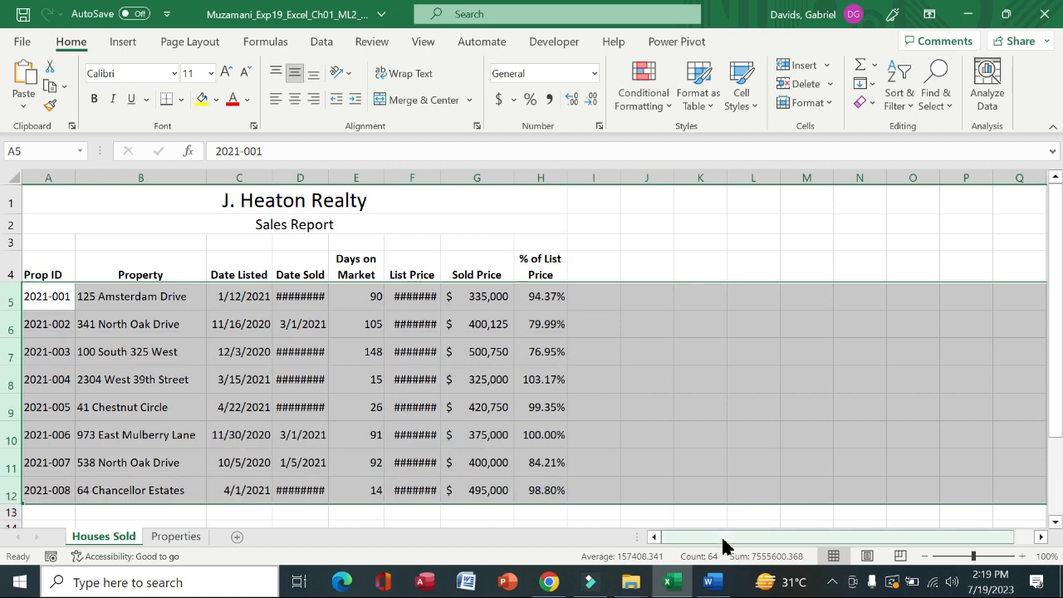
Return to Word, move the yellow highlight from step 11 to step 12, and read step 12.
{"action": "left_click", "coordinate": [711, 582]}
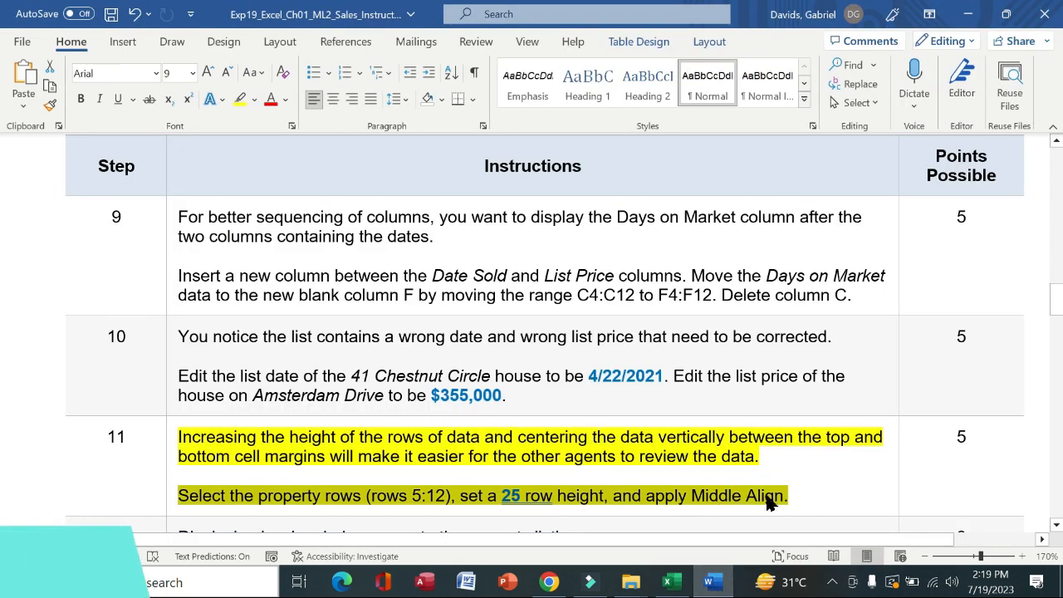
{"action": "left_click", "coordinate": [168, 457]}
{"action": "left_click", "coordinate": [235, 427]}
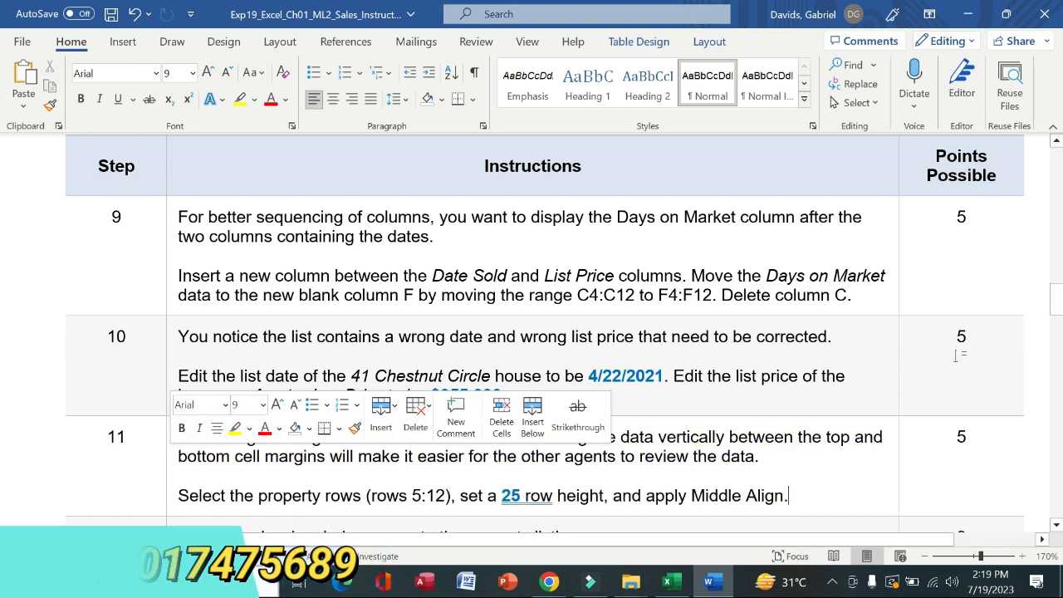
{"action": "left_click_drag", "start_coordinate": [1057, 300], "coordinate": [1058, 339]}
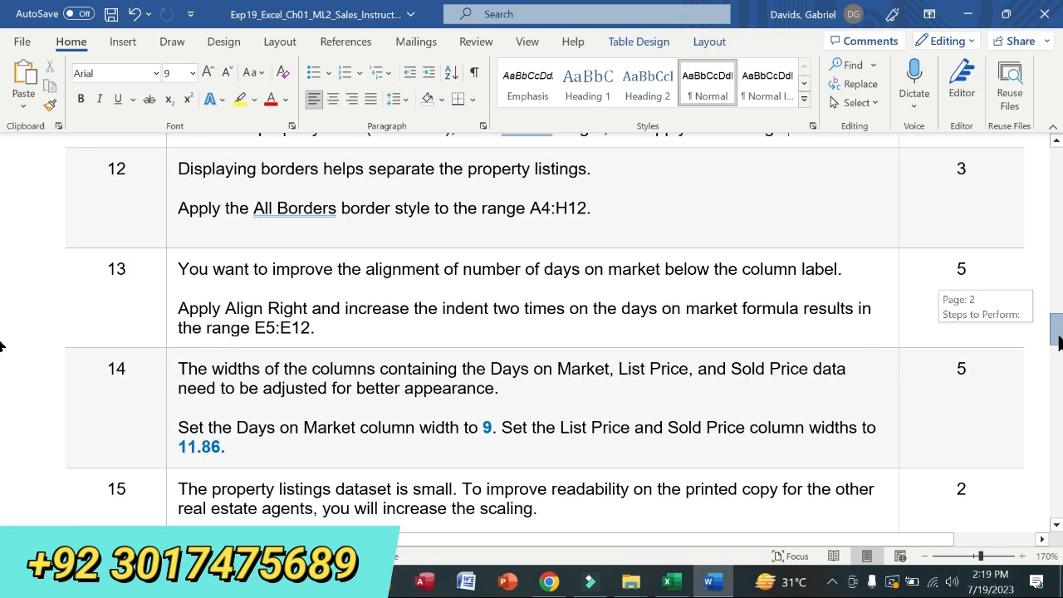
{"action": "left_click", "coordinate": [170, 205]}
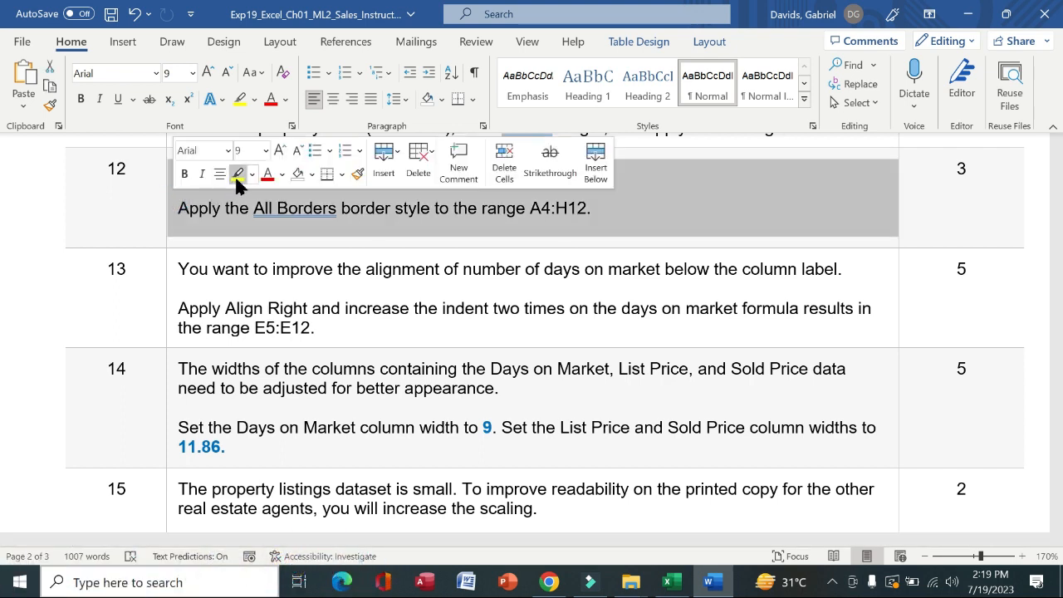
{"action": "left_click", "coordinate": [238, 173]}
{"action": "left_click", "coordinate": [116, 183]}
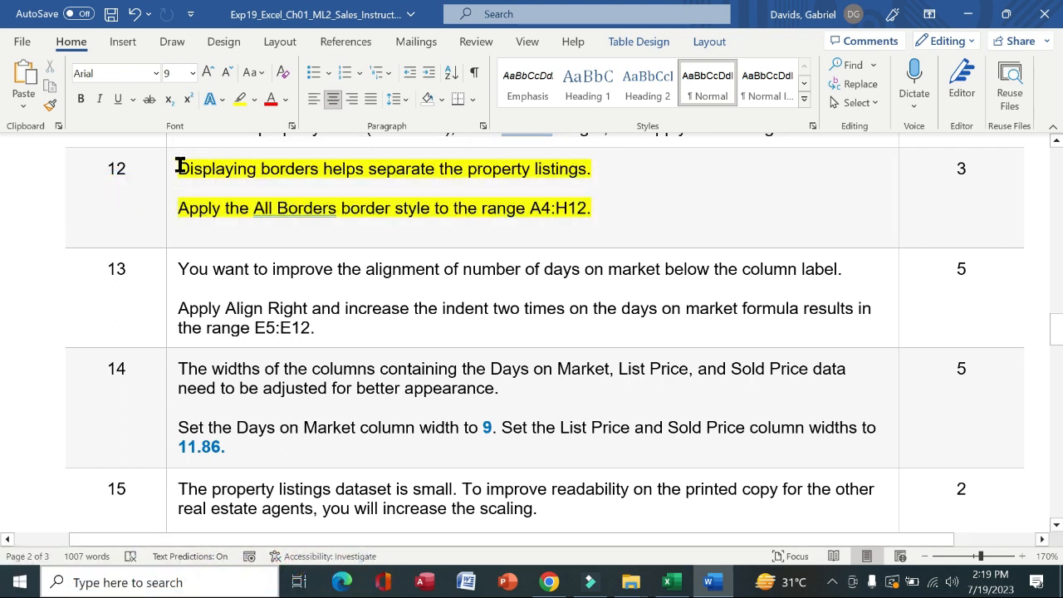
{"action": "left_click_drag", "start_coordinate": [180, 166], "coordinate": [592, 169]}
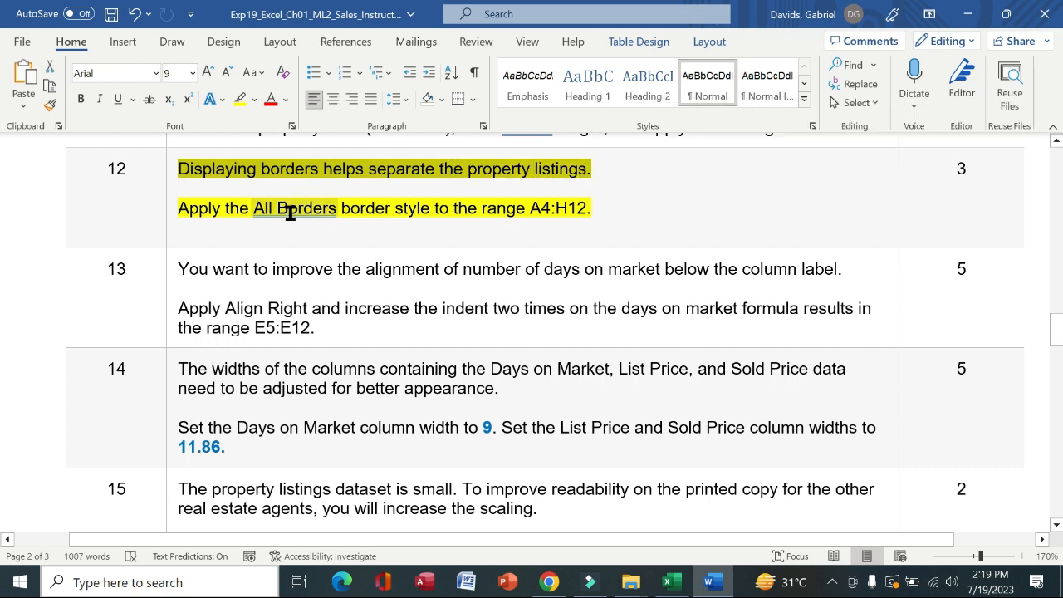
{"action": "left_click_drag", "start_coordinate": [179, 208], "coordinate": [597, 208]}
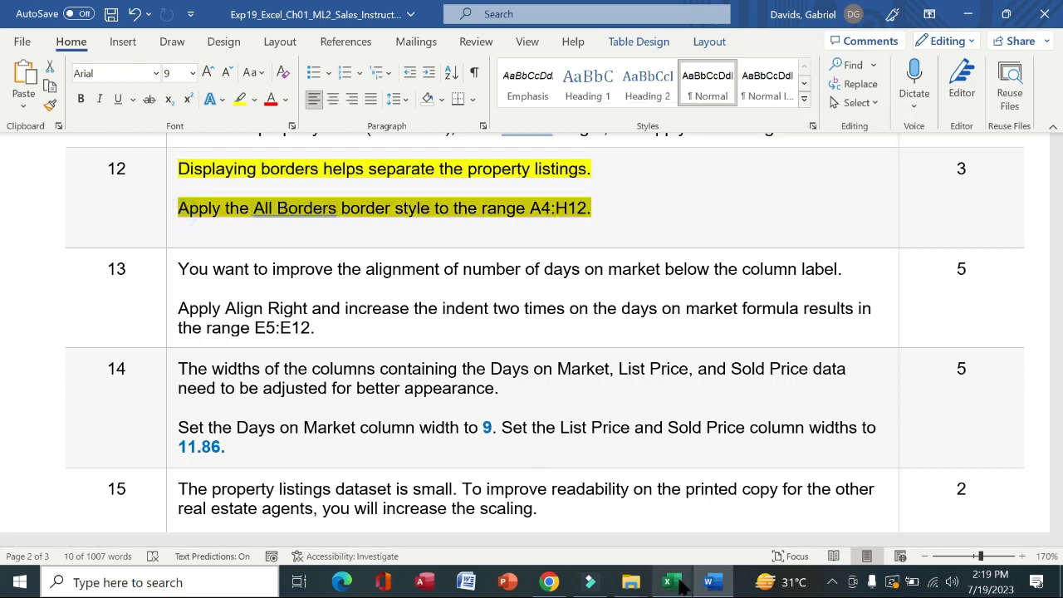
In Excel, apply the All Borders border style to the range A4:H12 on the Houses Sold sheet.
{"action": "left_click", "coordinate": [674, 583]}
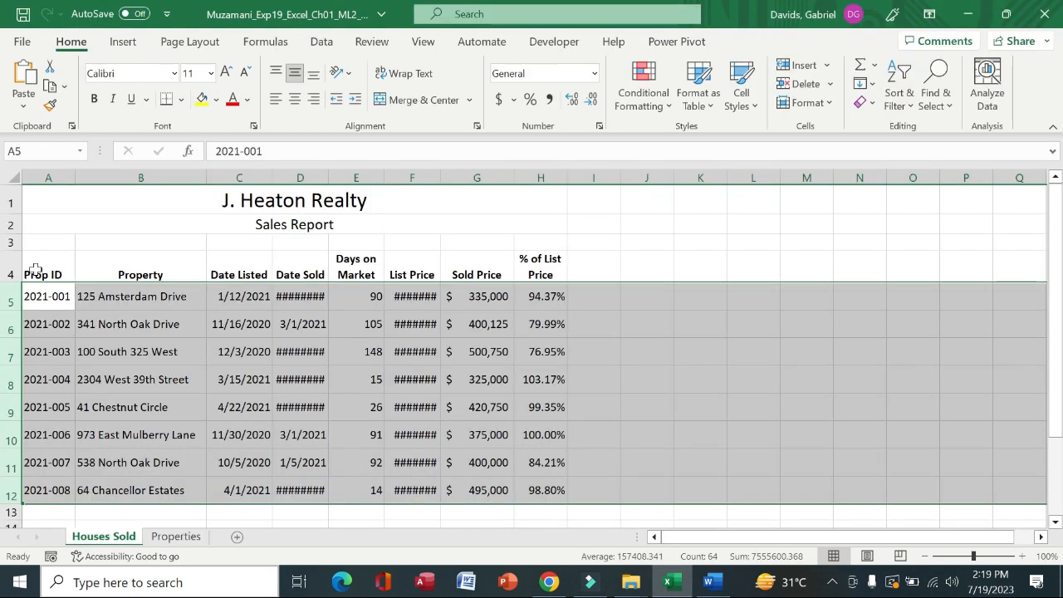
{"action": "left_click_drag", "start_coordinate": [36, 270], "coordinate": [551, 490]}
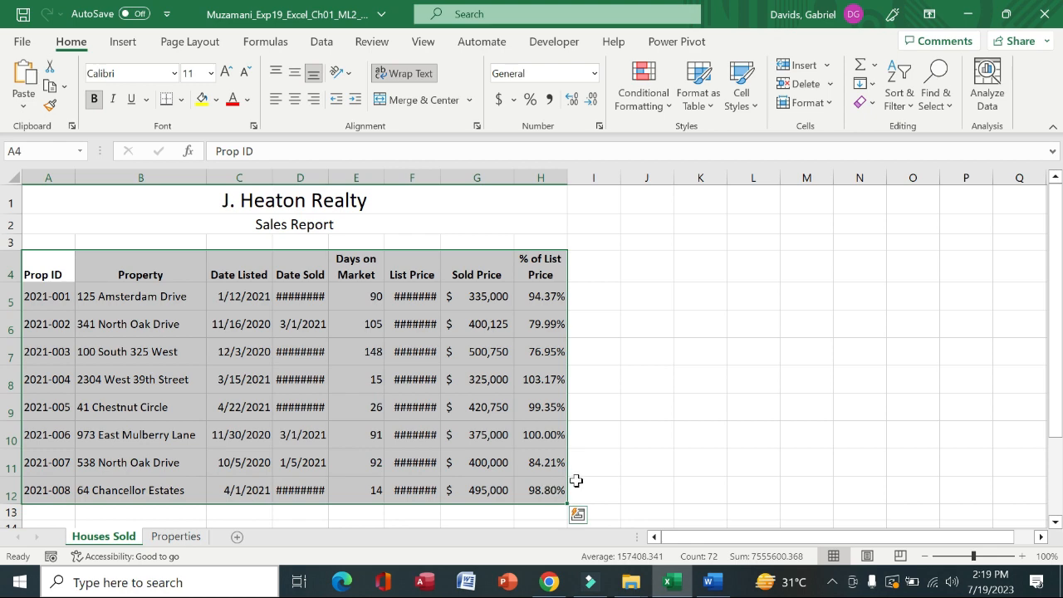
{"action": "left_click", "coordinate": [709, 582]}
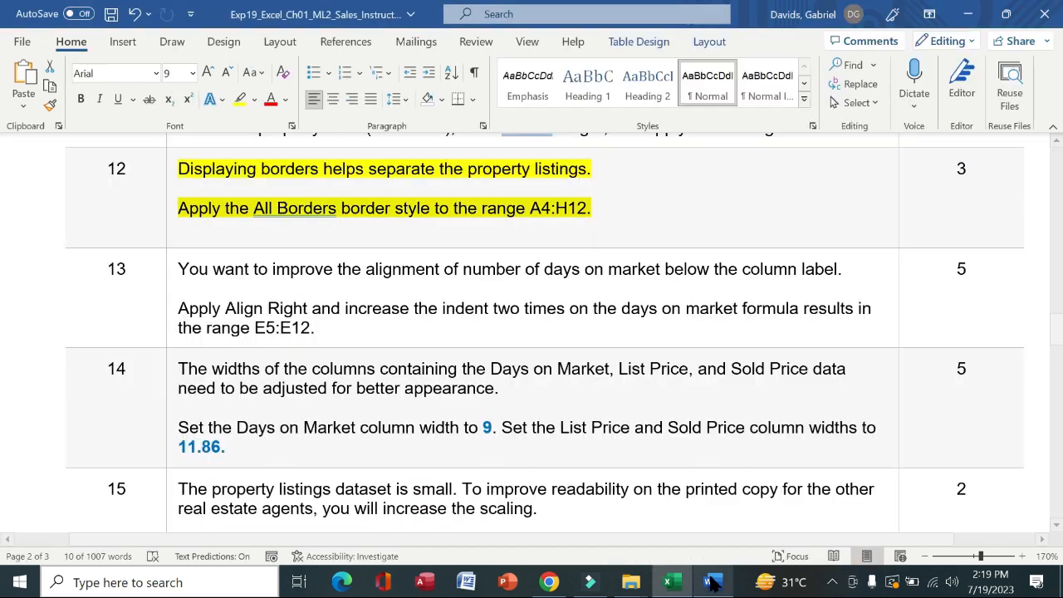
{"action": "left_click", "coordinate": [667, 582]}
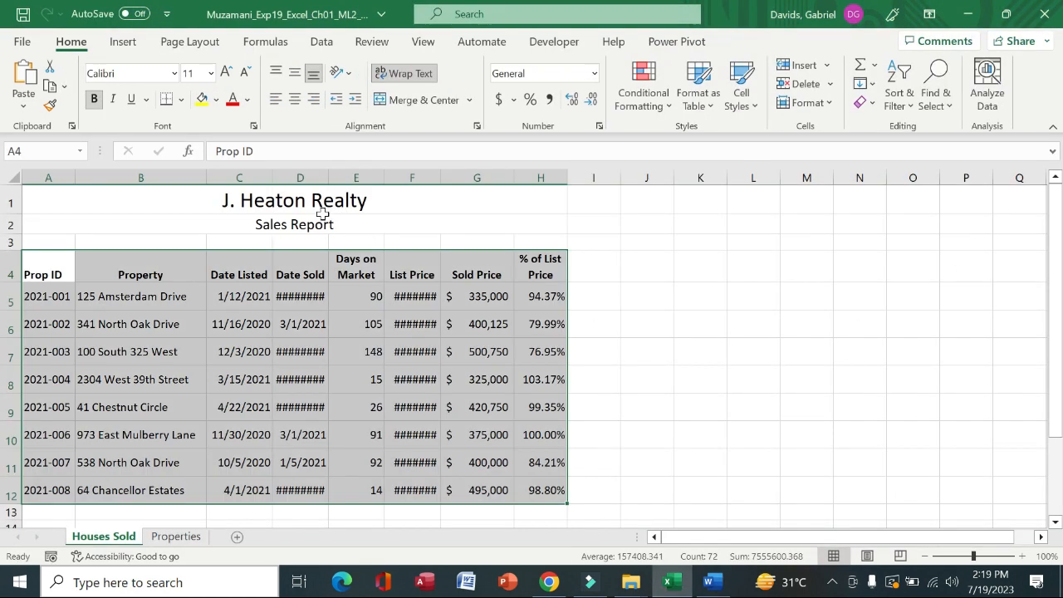
{"action": "left_click", "coordinate": [181, 99]}
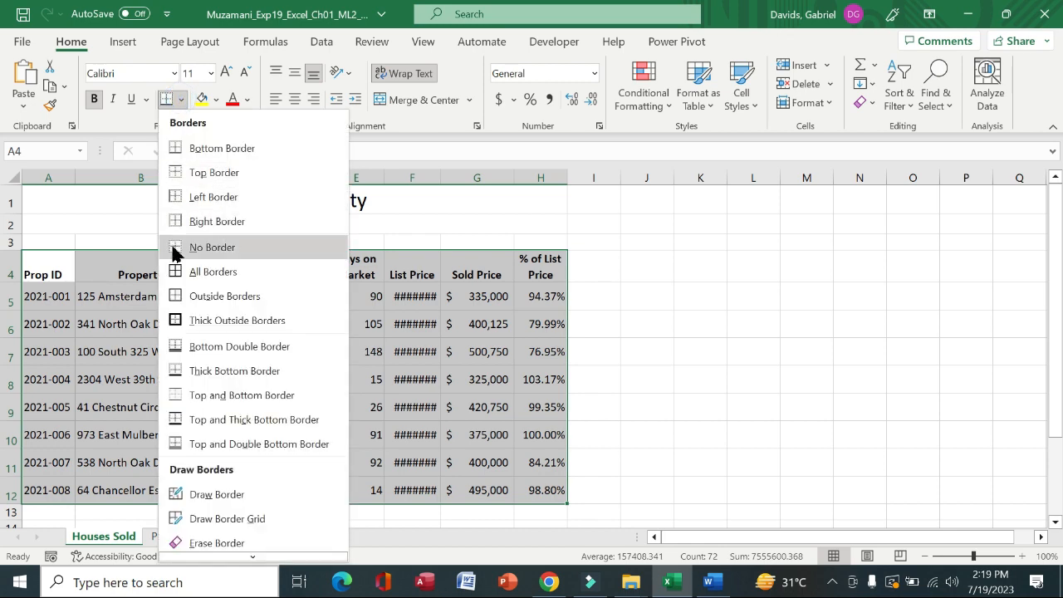
{"action": "left_click", "coordinate": [216, 272]}
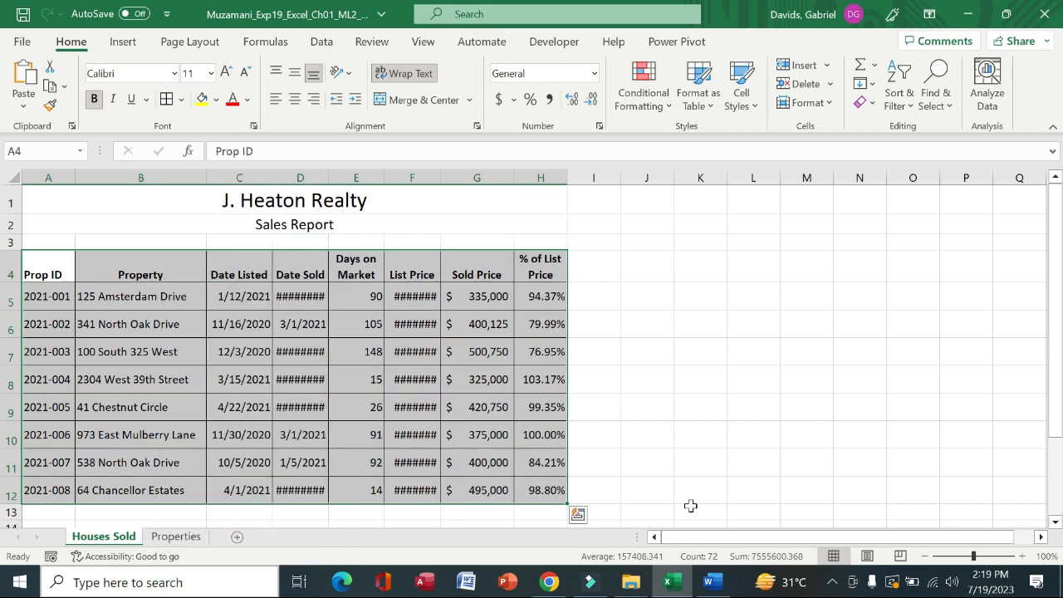
Return to Word and remove the yellow highlight from step 12.
{"action": "left_click", "coordinate": [723, 585]}
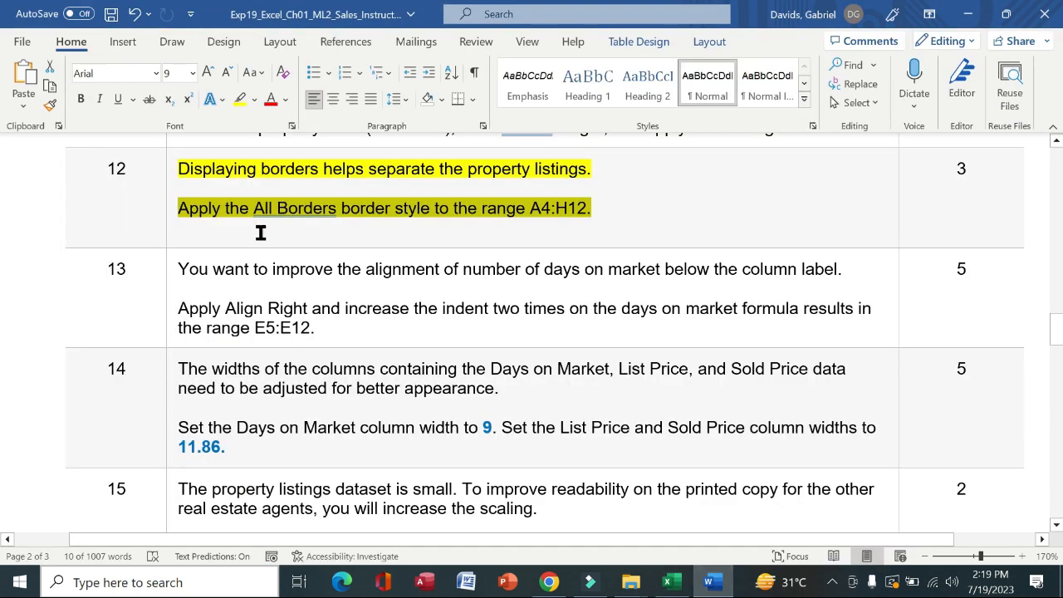
{"action": "left_click", "coordinate": [169, 189]}
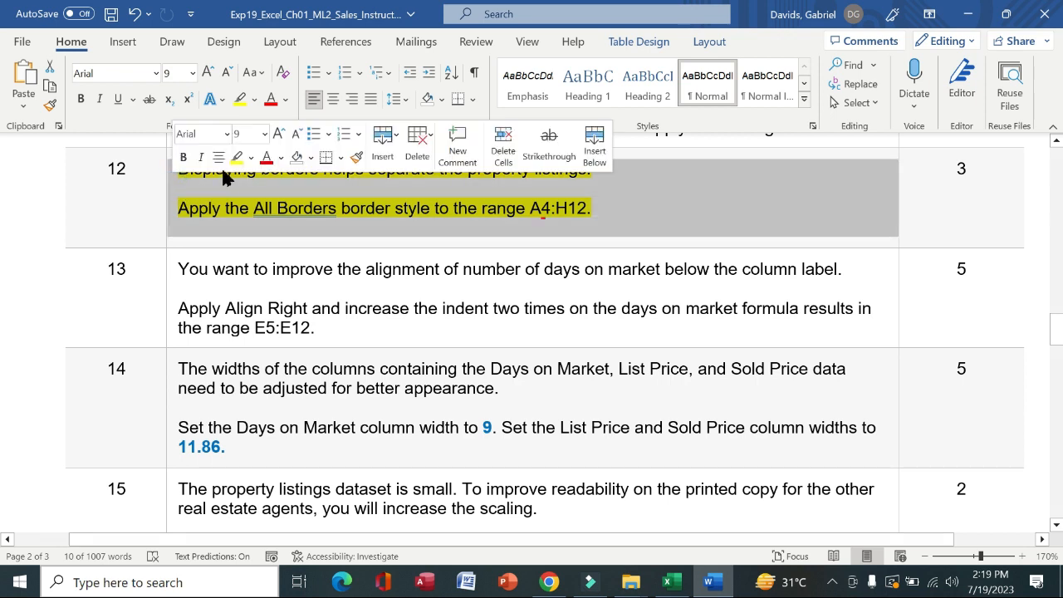
{"action": "left_click", "coordinate": [239, 164]}
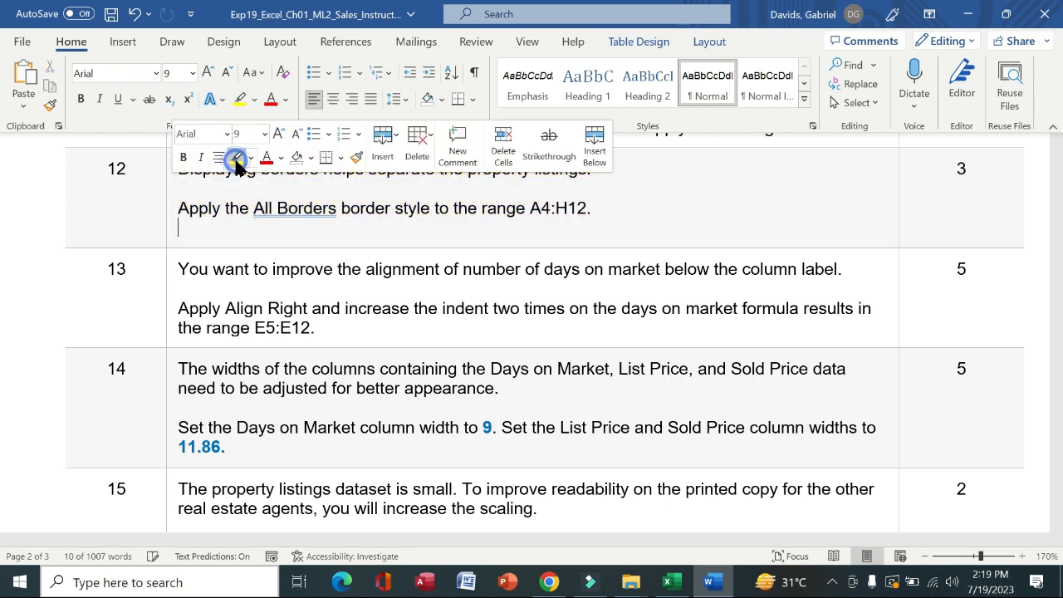
{"action": "left_click", "coordinate": [172, 287]}
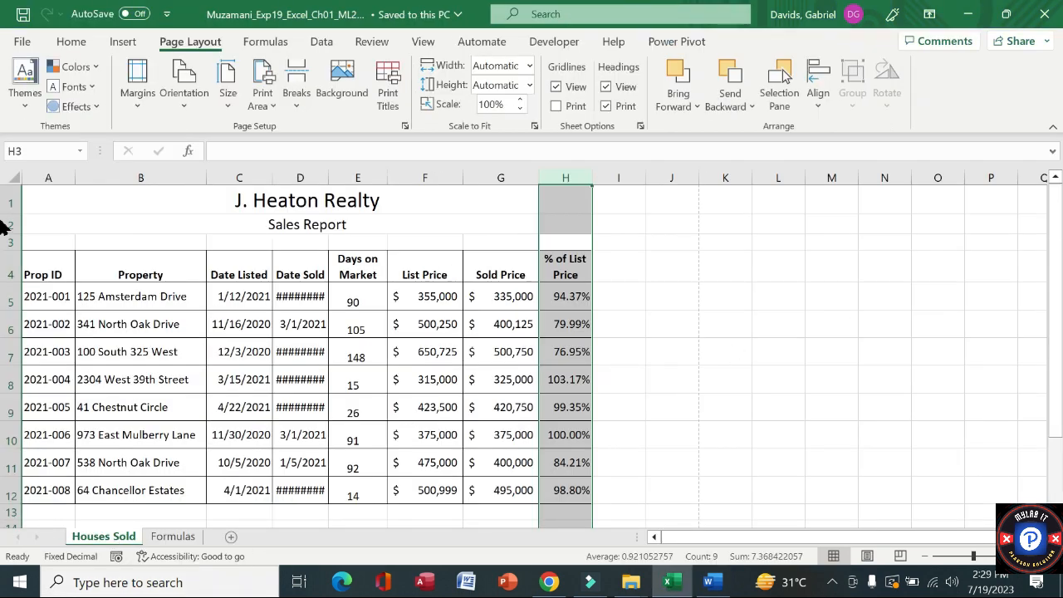
In Excel, review the Houses Sold sheet and the formulas on the Formulas sheet, returning to Houses Sold.
{"action": "left_click_drag", "start_coordinate": [1059, 226], "coordinate": [1060, 198]}
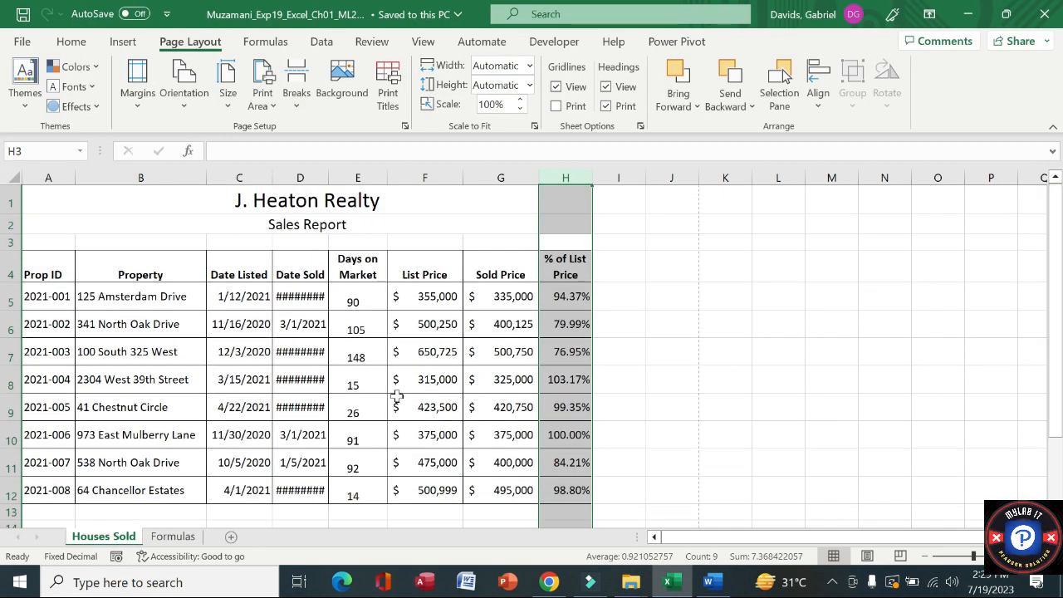
{"action": "left_click", "coordinate": [172, 537]}
{"action": "left_click_drag", "start_coordinate": [1058, 226], "coordinate": [3, 213]}
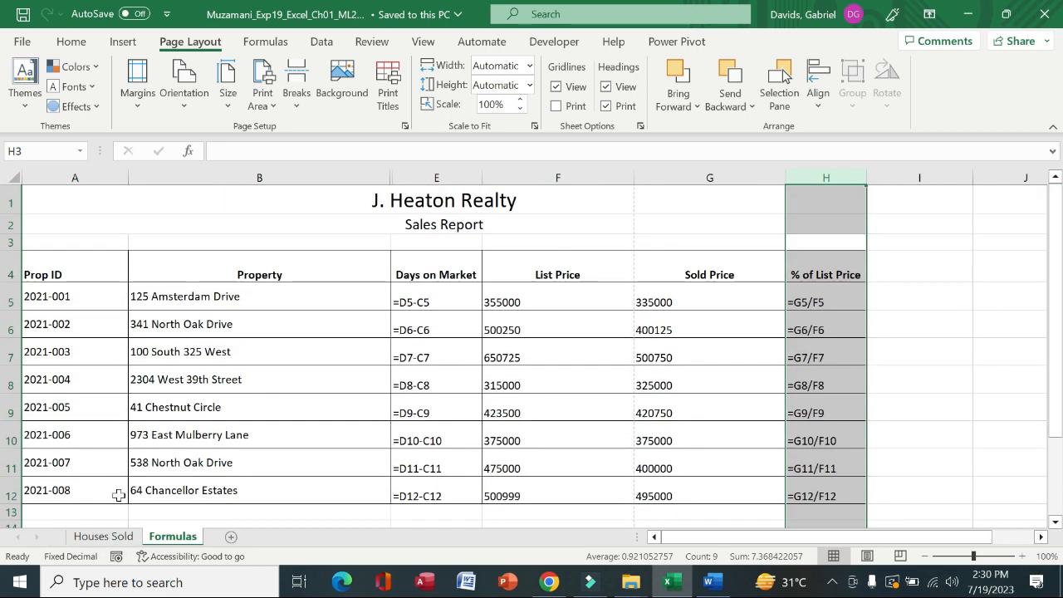
{"action": "left_click", "coordinate": [112, 539]}
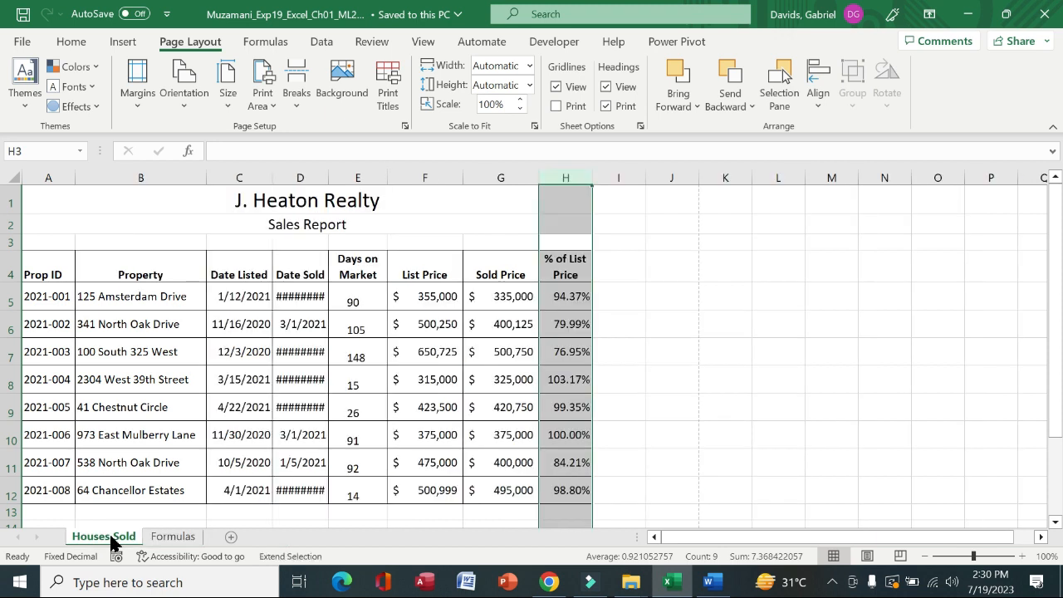